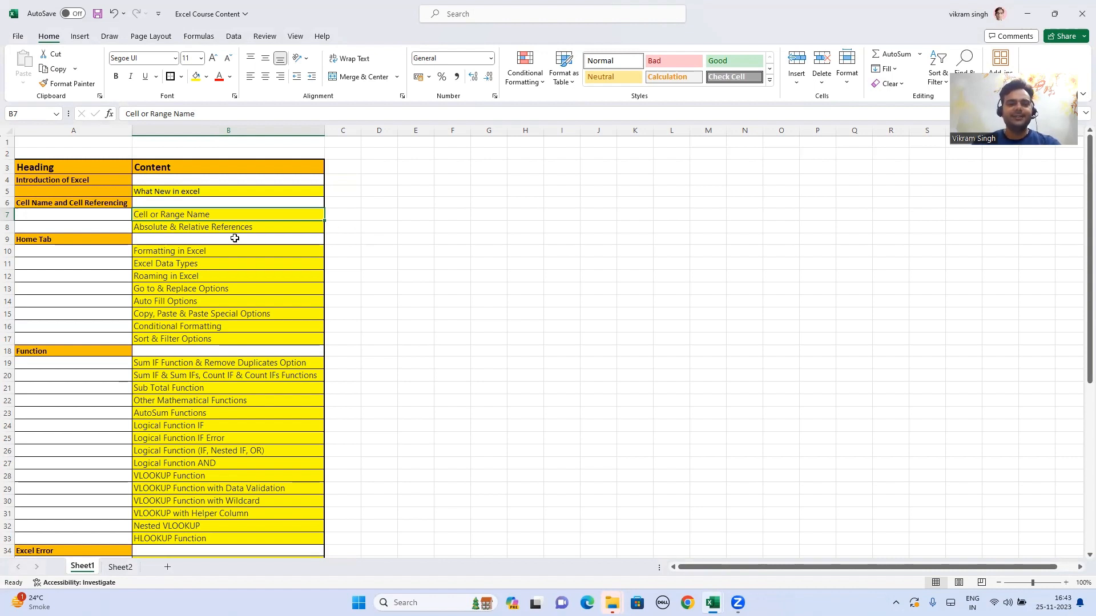
# Step: Leave Sheet1 and show Sheet2 with the Excel versions and their release years
pyautogui.click(86, 239)
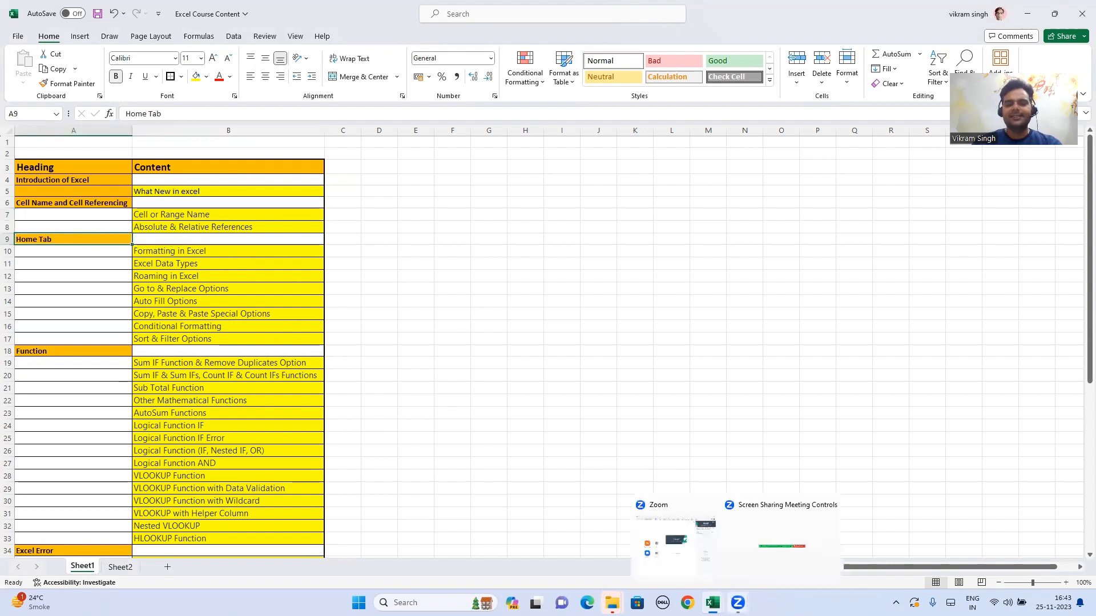
pyautogui.moveTo(713, 602)
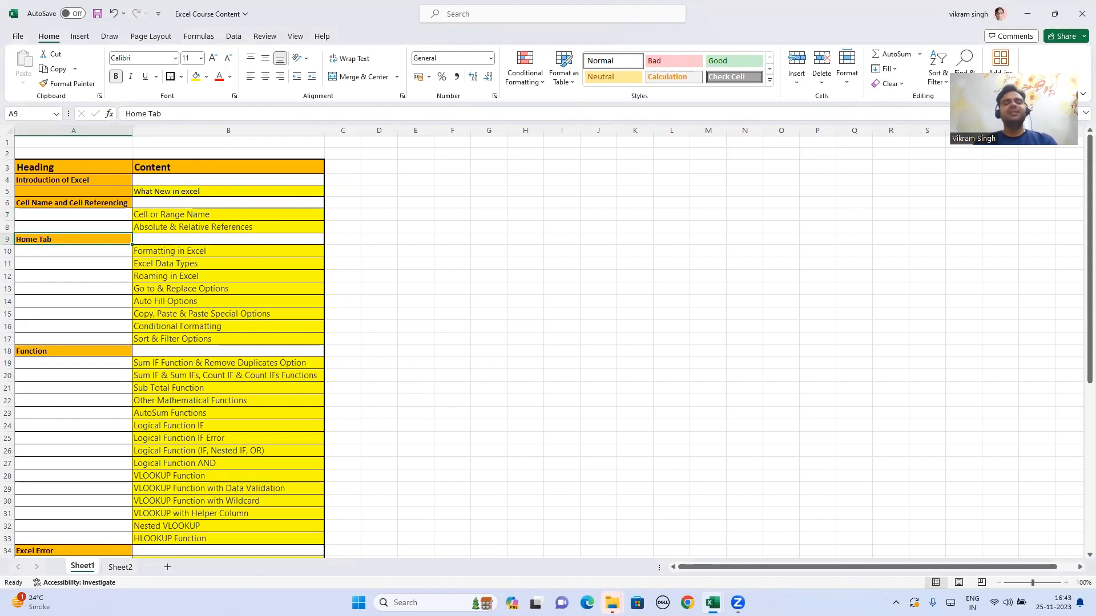
pyautogui.click(120, 568)
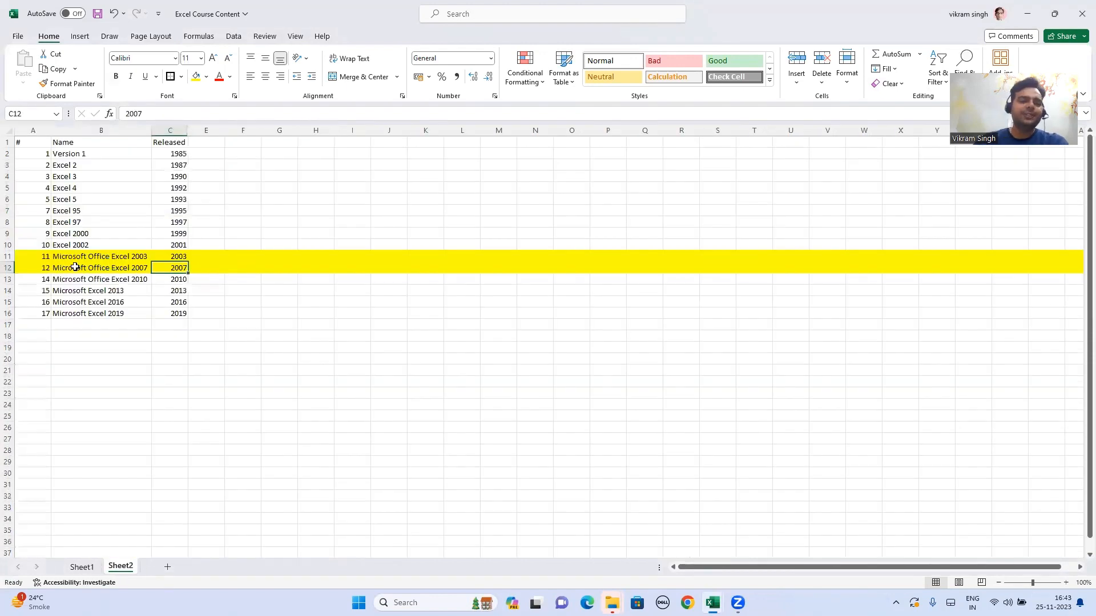
# Step: Select rows 11 and 12, the Excel 2003 and Excel 2007 entries
pyautogui.click(8, 257)
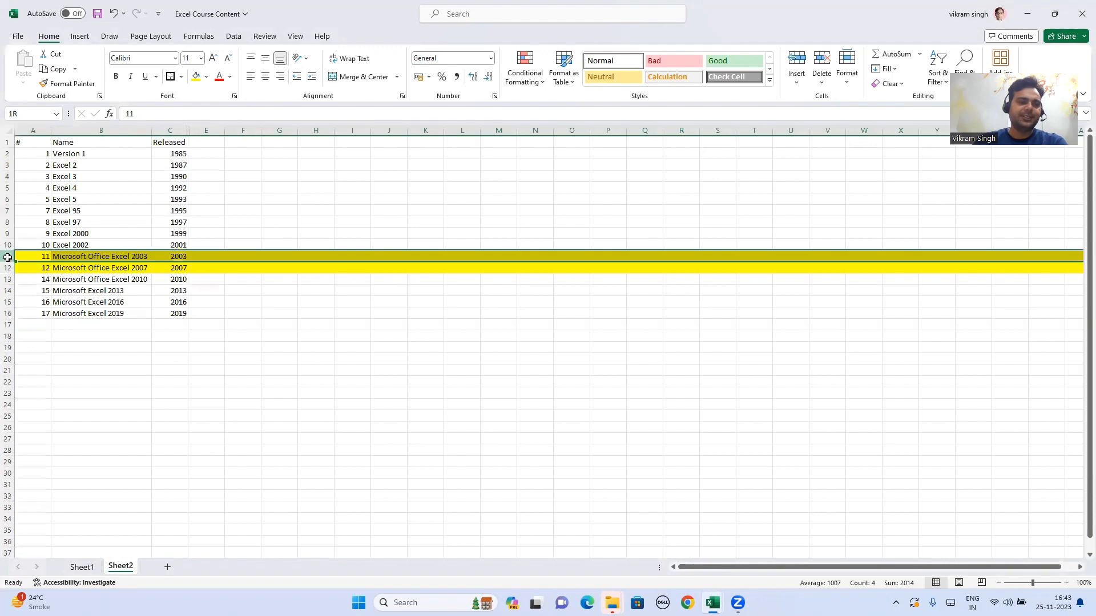
pyautogui.moveTo(8, 257); pyautogui.dragTo(7, 269)
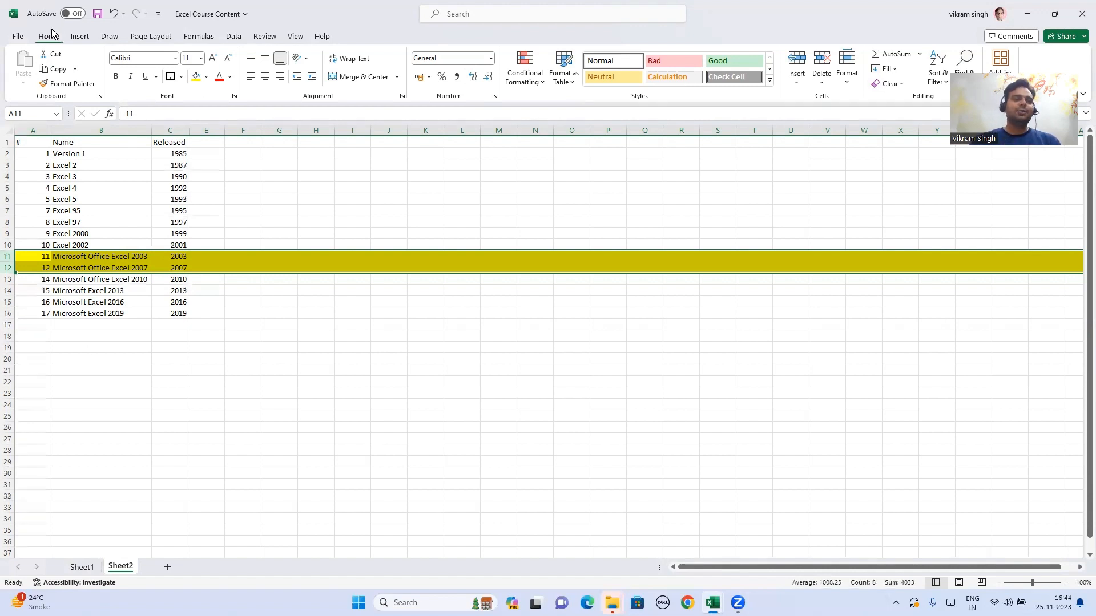
pyautogui.click(80, 37)
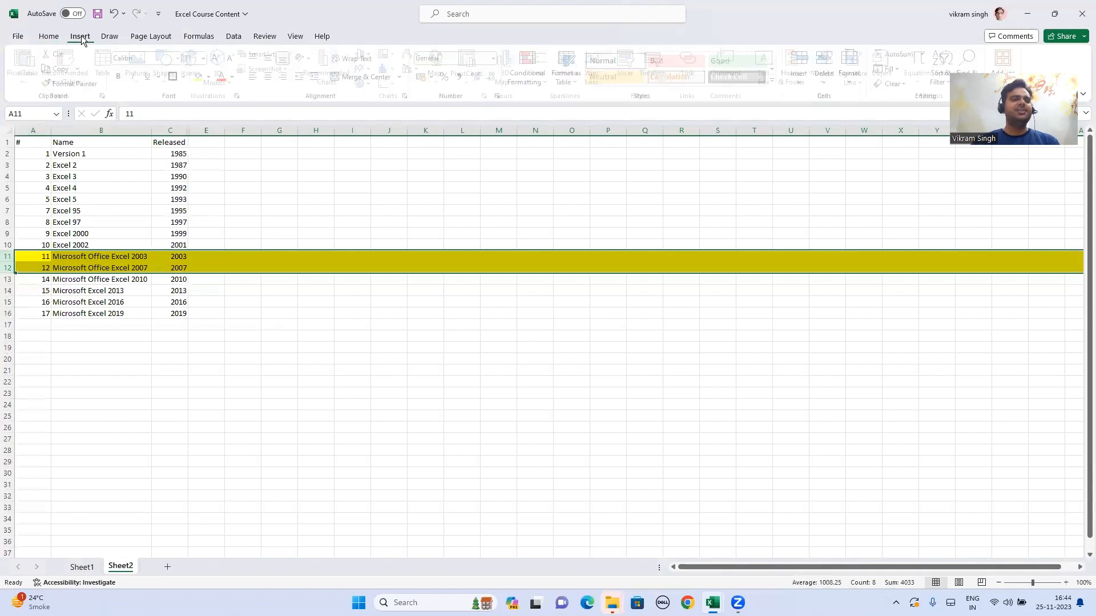
pyautogui.click(111, 37)
pyautogui.click(151, 36)
pyautogui.click(193, 36)
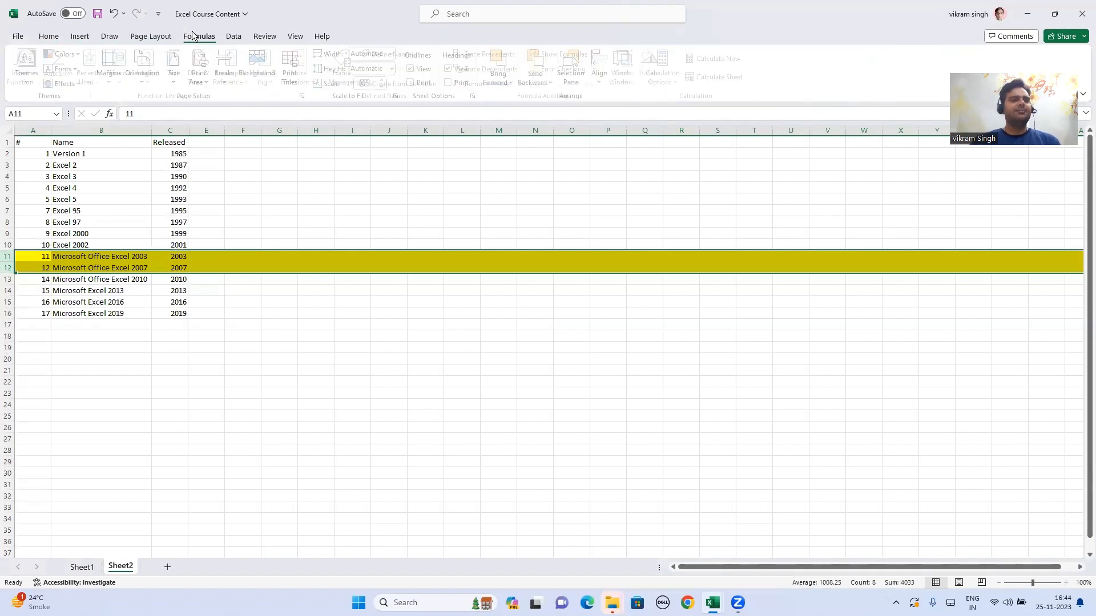
pyautogui.click(233, 37)
pyautogui.click(264, 37)
pyautogui.click(297, 36)
pyautogui.click(322, 36)
pyautogui.click(61, 36)
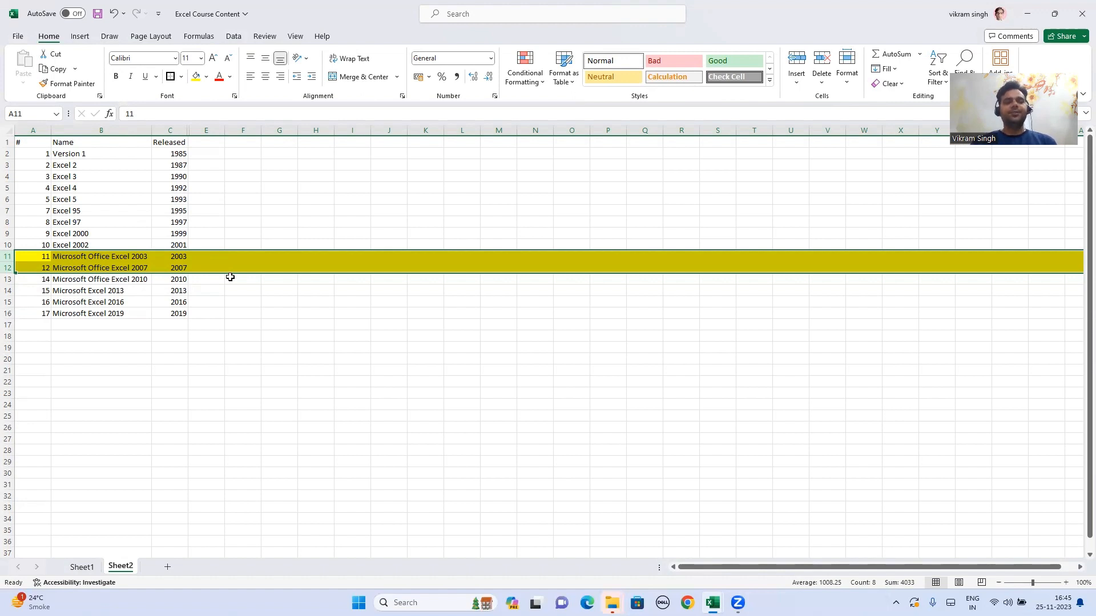
pyautogui.click(203, 267)
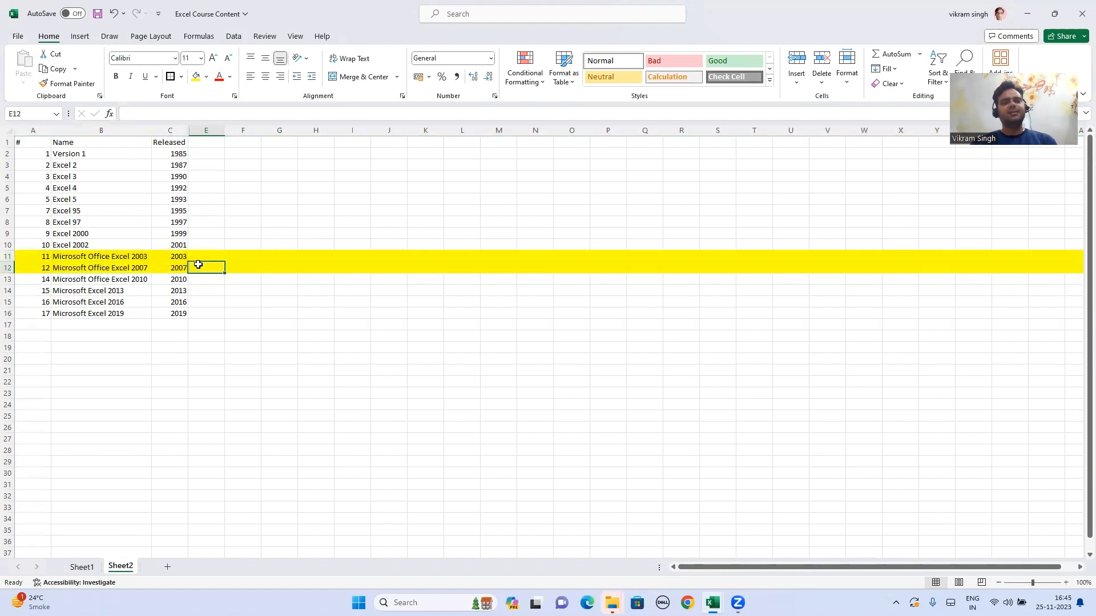
pyautogui.click(236, 268)
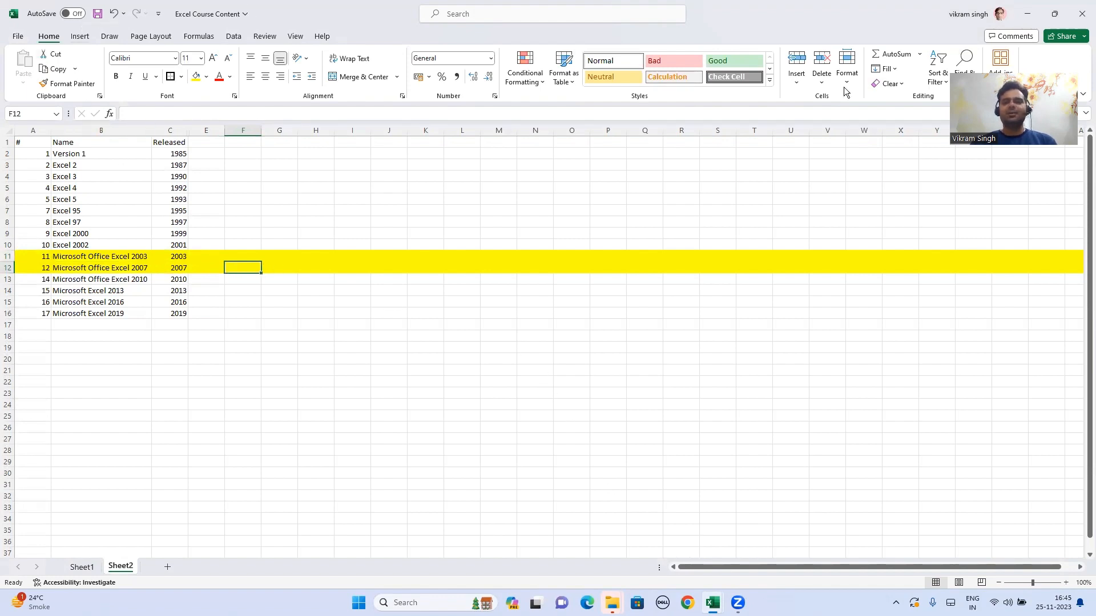
pyautogui.moveTo(719, 603)
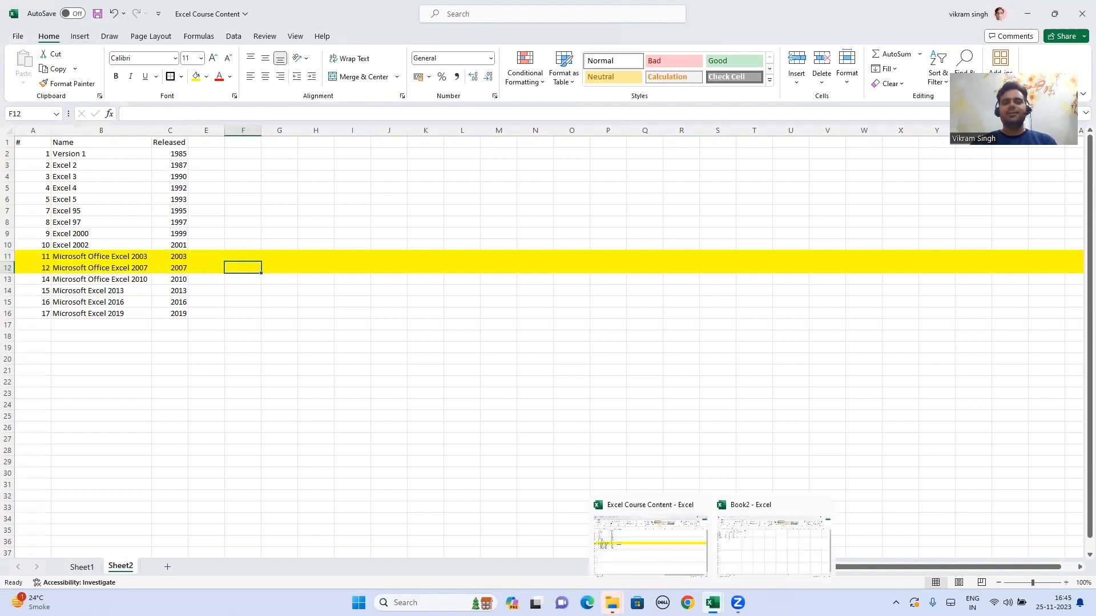
# Step: In Book2, clear the class marks block D1:H9
pyautogui.click(752, 553)
pyautogui.click(316, 188)
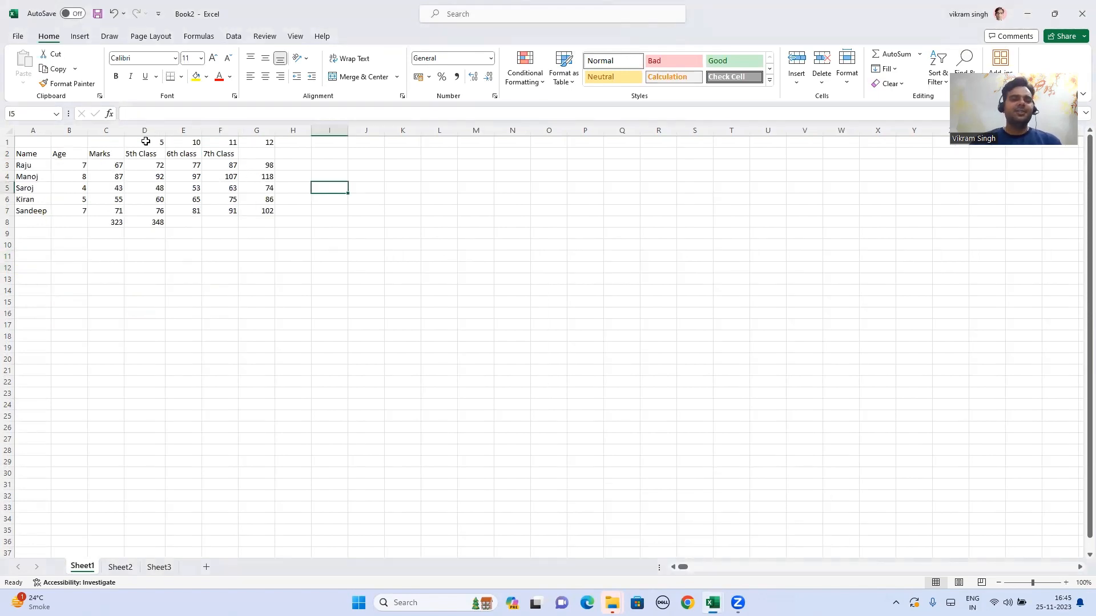
pyautogui.moveTo(133, 142); pyautogui.dragTo(303, 235)
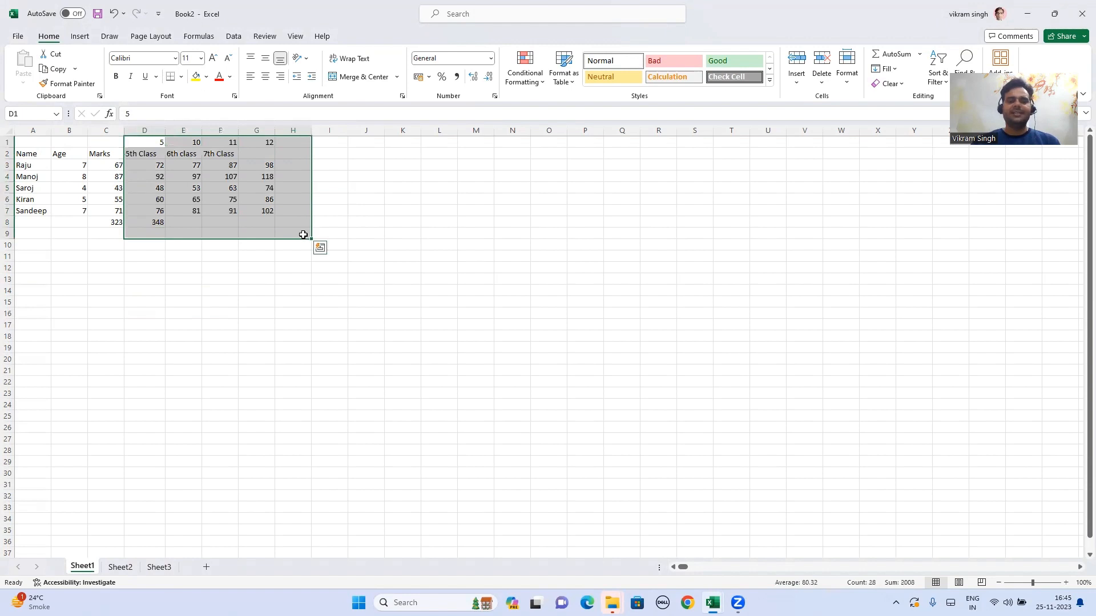
pyautogui.press('Delete')
# Step: Insert a blank row 1 above Book2's Name, Age and Marks data
pyautogui.click(308, 256)
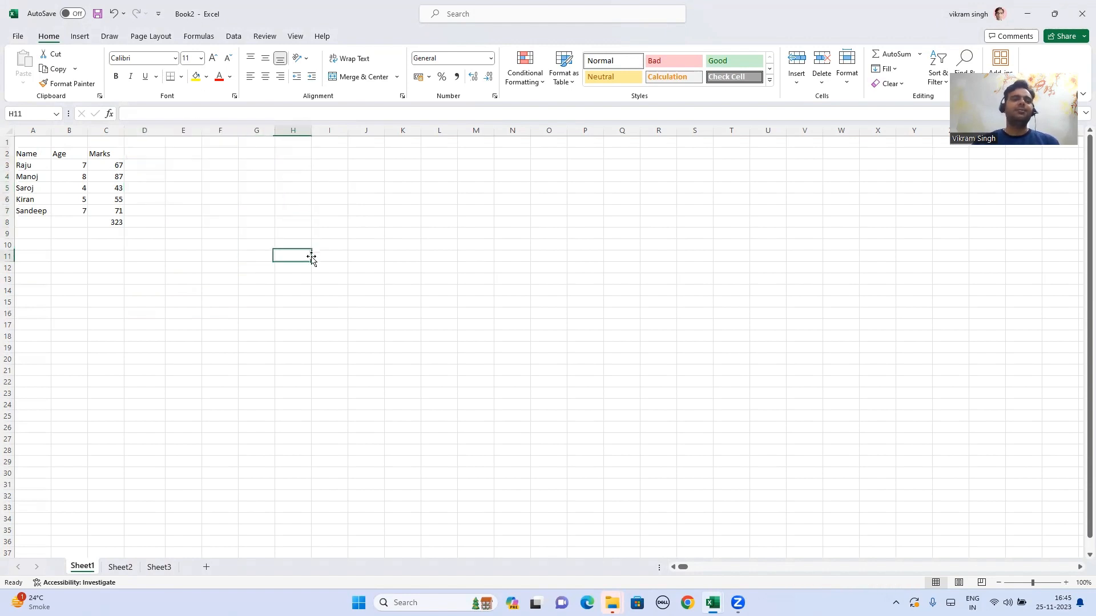
pyautogui.click(24, 143)
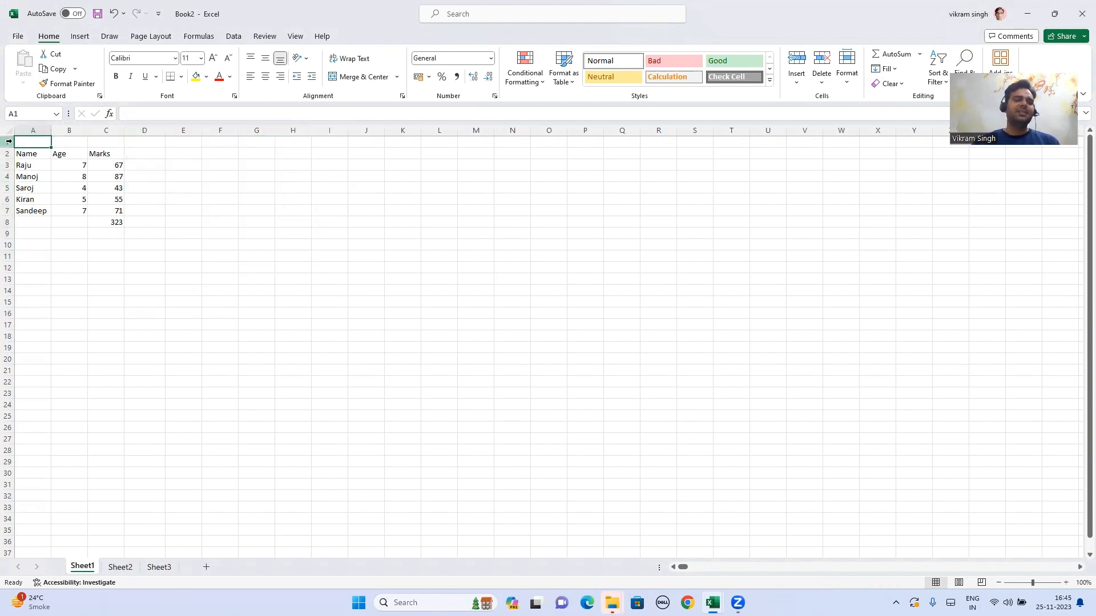
pyautogui.click(8, 141)
pyautogui.rightClick(8, 141)
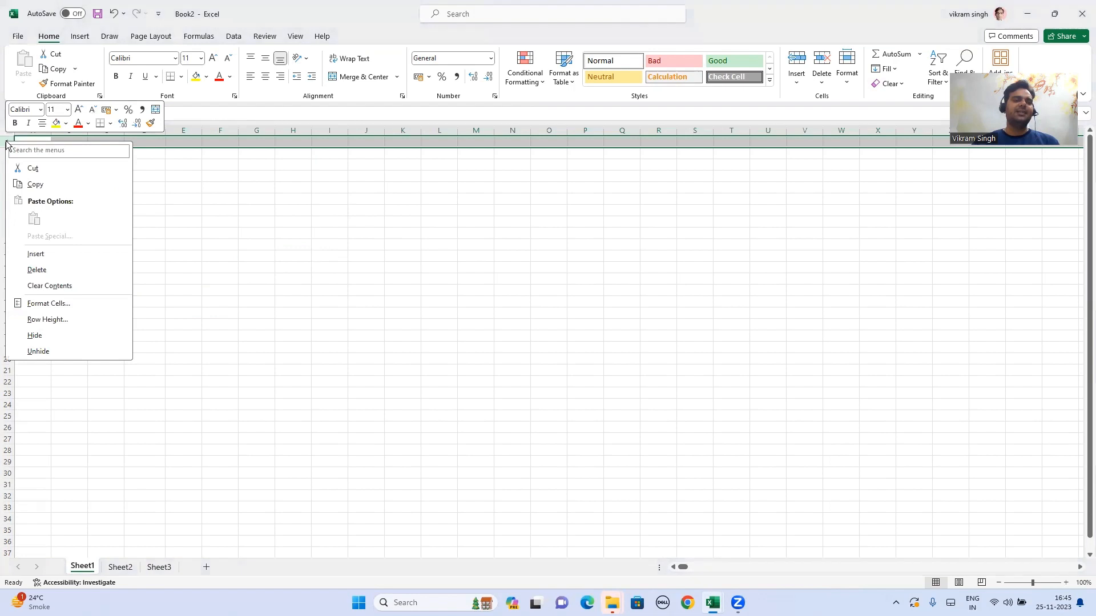
pyautogui.click(58, 257)
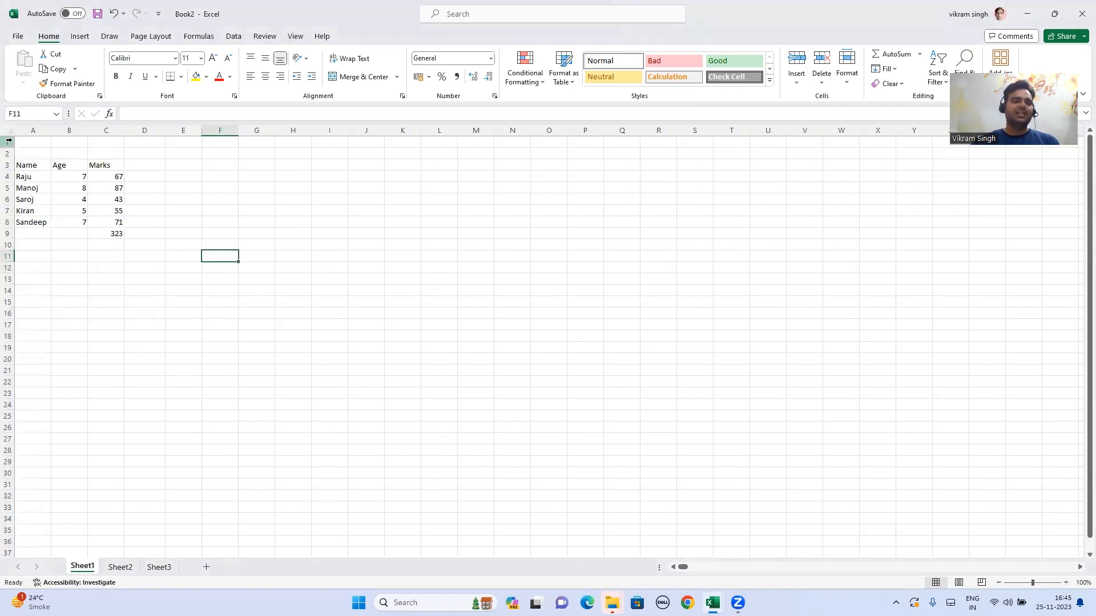
pyautogui.click(9, 141)
pyautogui.rightClick(8, 141)
pyautogui.click(51, 264)
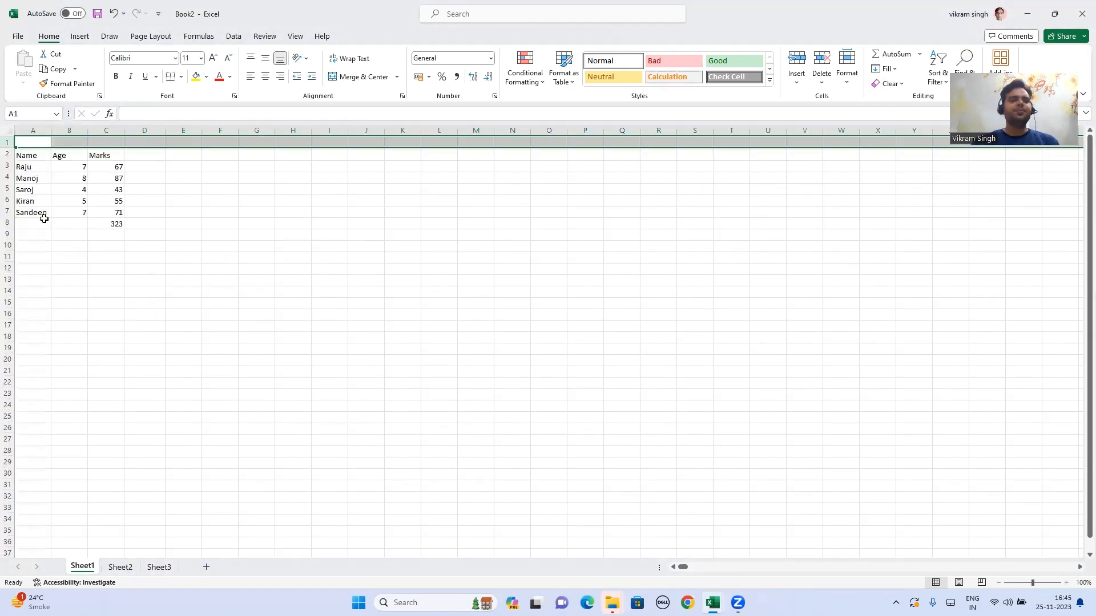
pyautogui.rightClick(17, 142)
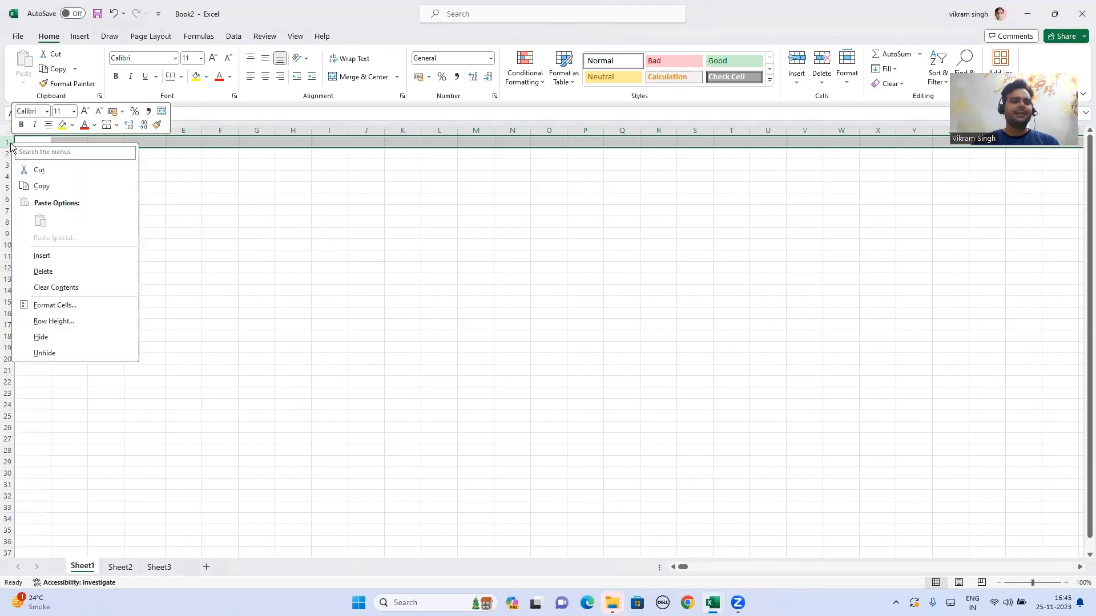
pyautogui.click(58, 257)
# Step: Return to Sheet1 of the Excel Course Content workbook
pyautogui.moveTo(712, 602)
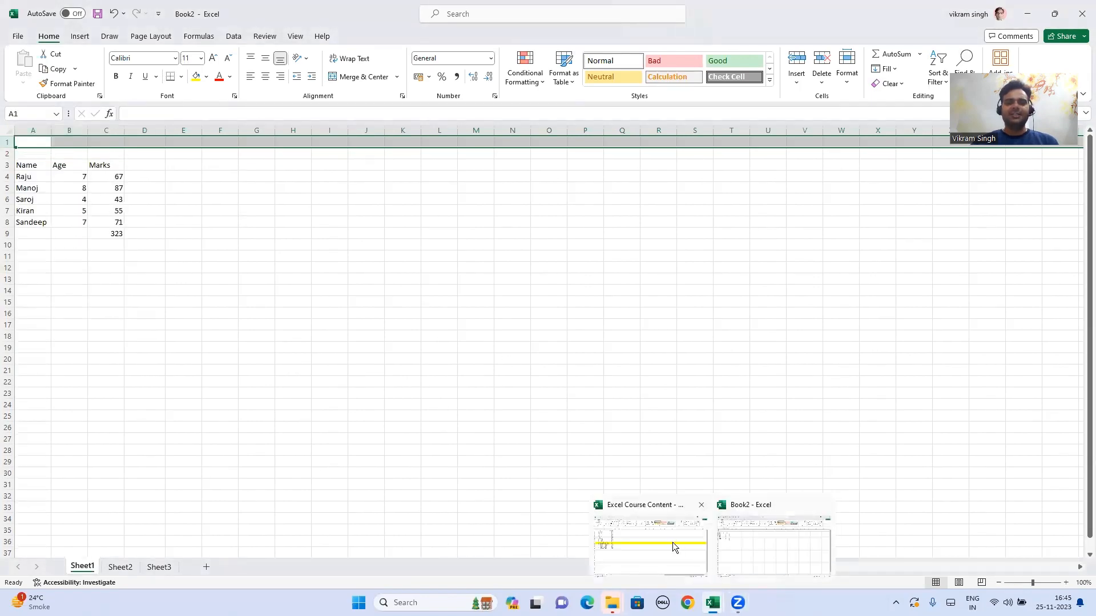
pyautogui.click(636, 521)
pyautogui.click(81, 568)
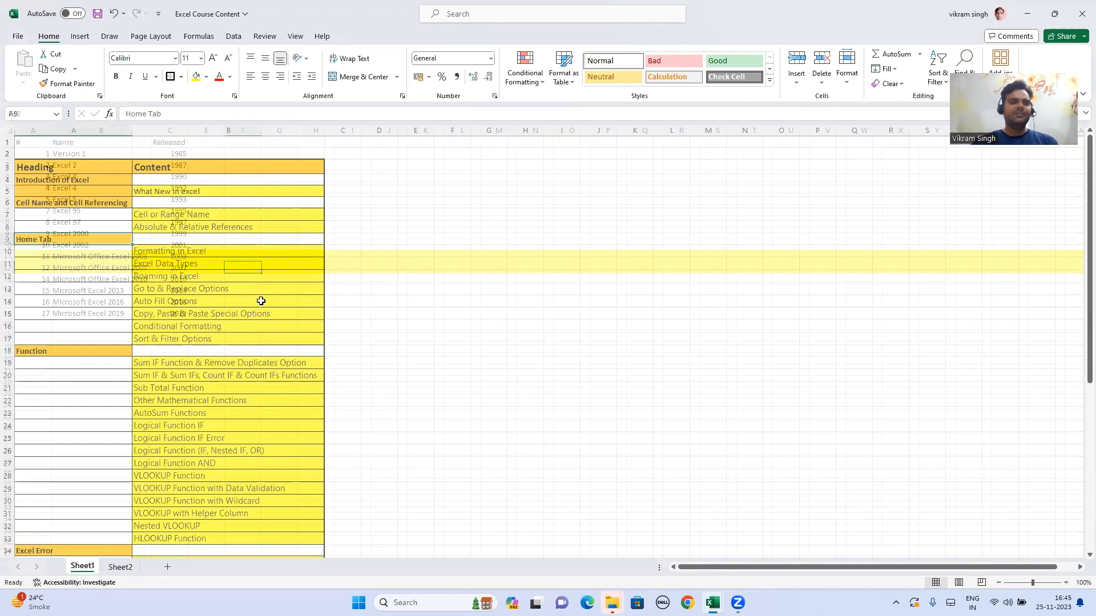
# Step: Select topics B10:B12, then go back to Book2 and pick cell A1
pyautogui.moveTo(202, 252); pyautogui.dragTo(285, 274)
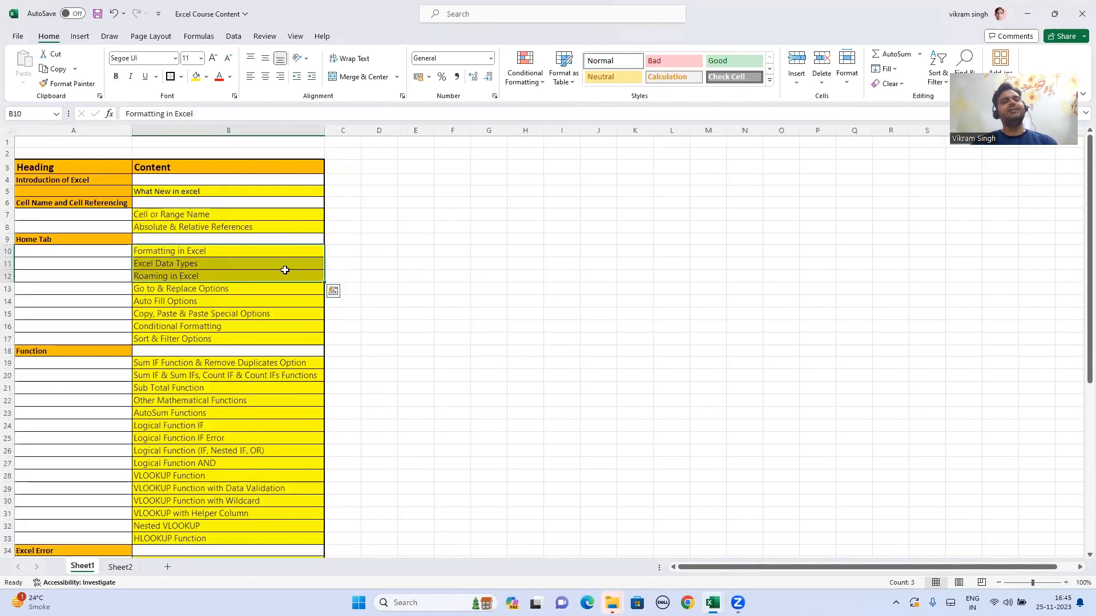
pyautogui.hotkey('alt', 'Tab')
pyautogui.click(180, 184)
pyautogui.click(34, 144)
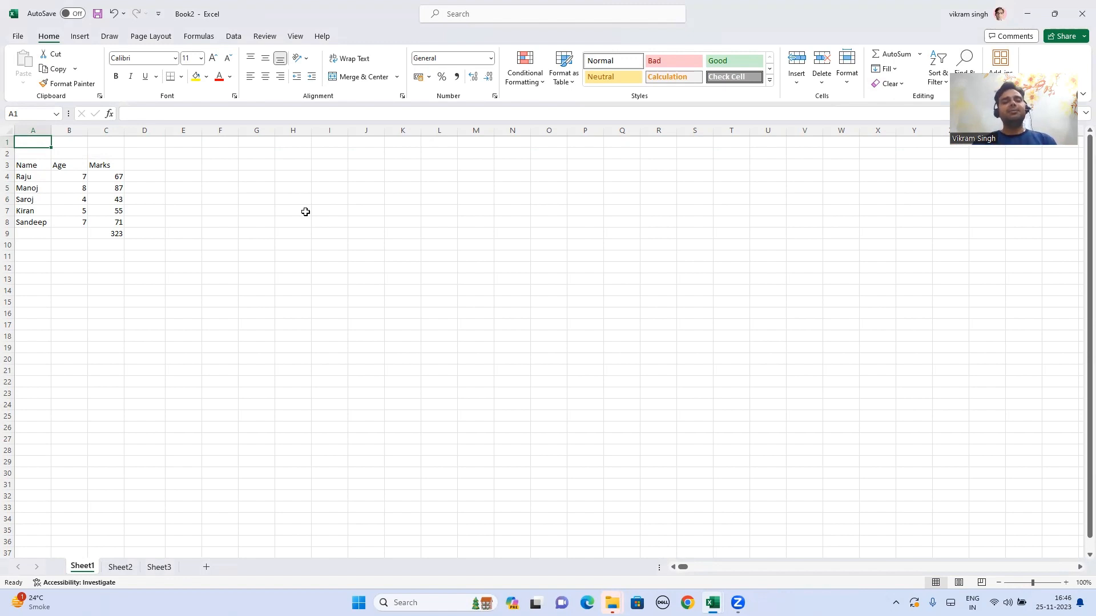
# Step: Turn the Name, Age, Marks range A3:C8 into a table with a light style
pyautogui.moveTo(23, 167); pyautogui.dragTo(112, 225)
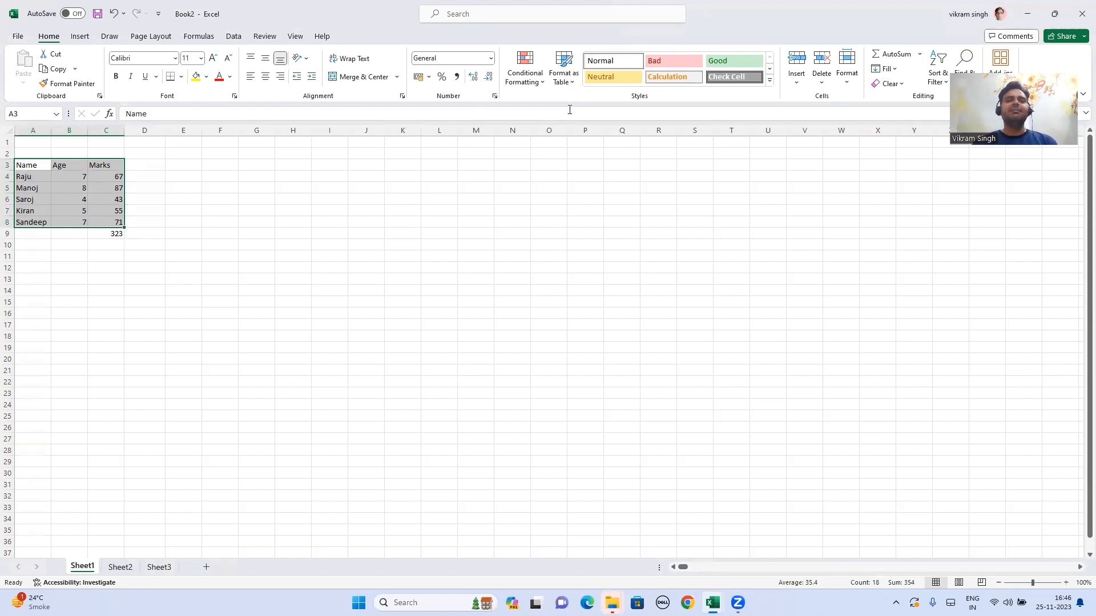
pyautogui.click(572, 83)
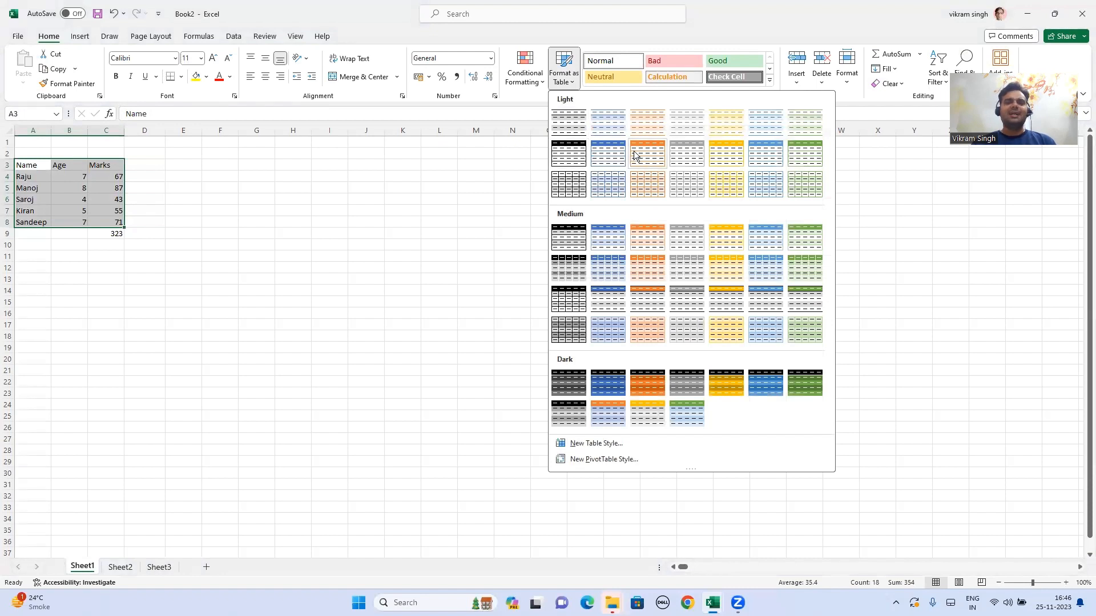
pyautogui.click(569, 153)
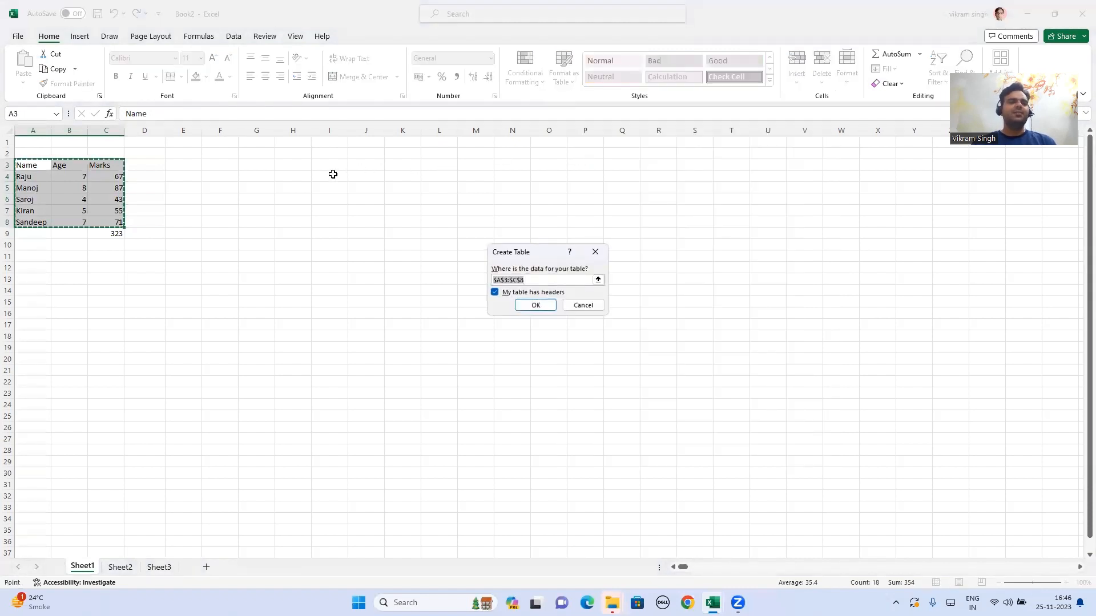
pyautogui.click(535, 305)
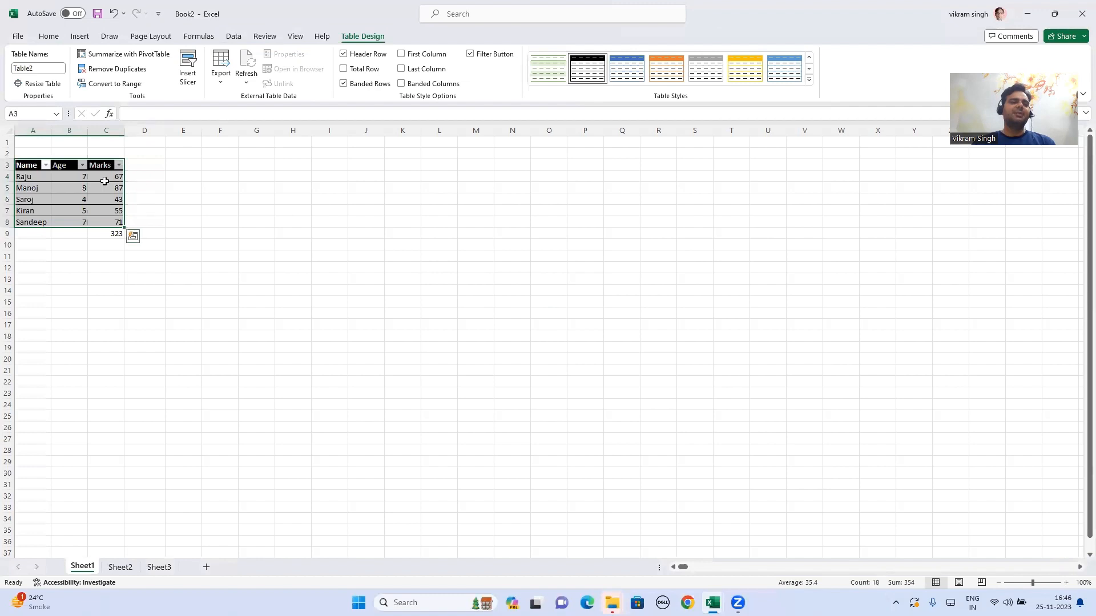
# Step: Restyle the table with the dark orange style, black header and orange bands
pyautogui.click(220, 186)
pyautogui.moveTo(29, 165); pyautogui.dragTo(104, 221)
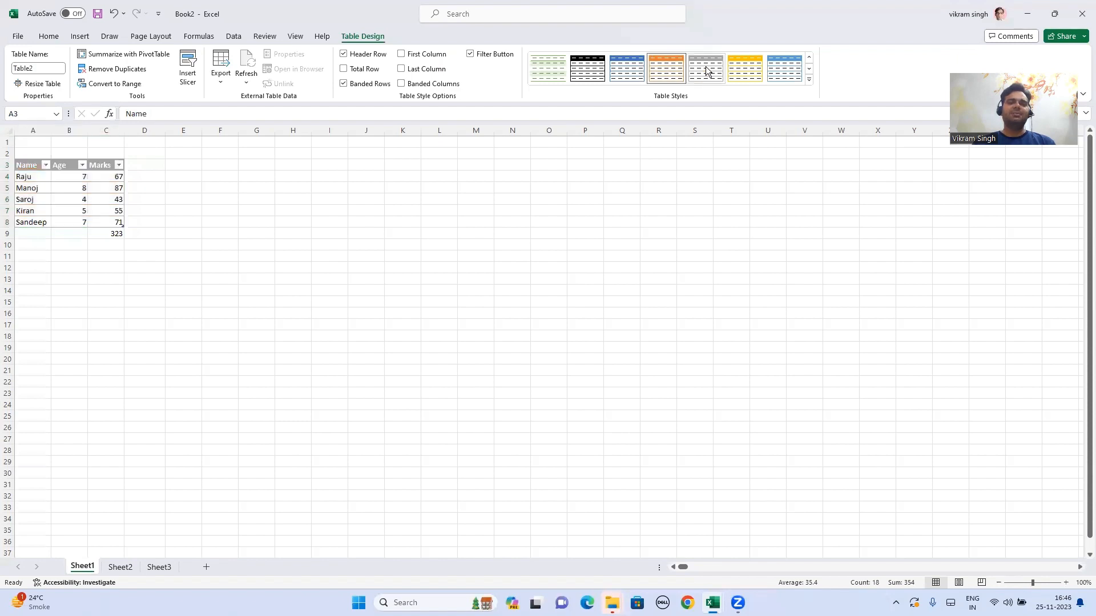
pyautogui.click(808, 80)
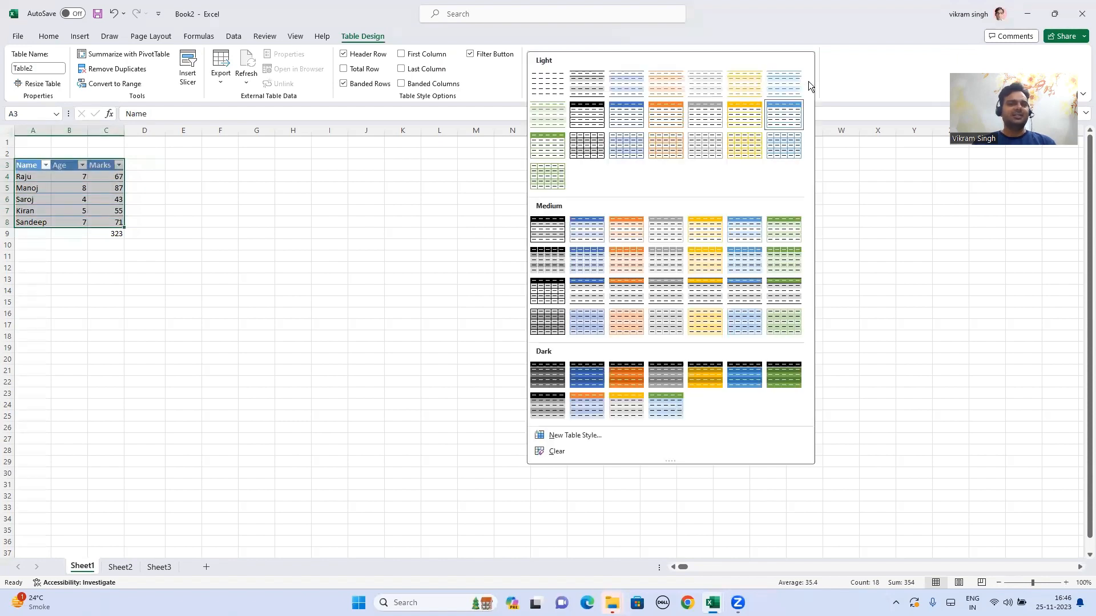
pyautogui.click(626, 297)
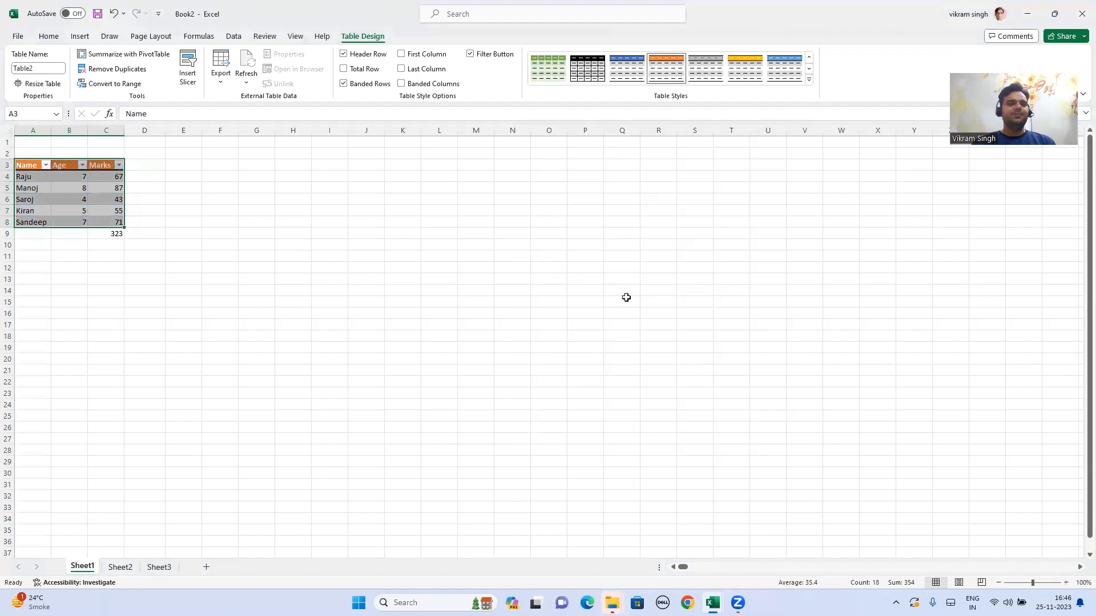
pyautogui.click(809, 80)
pyautogui.click(631, 371)
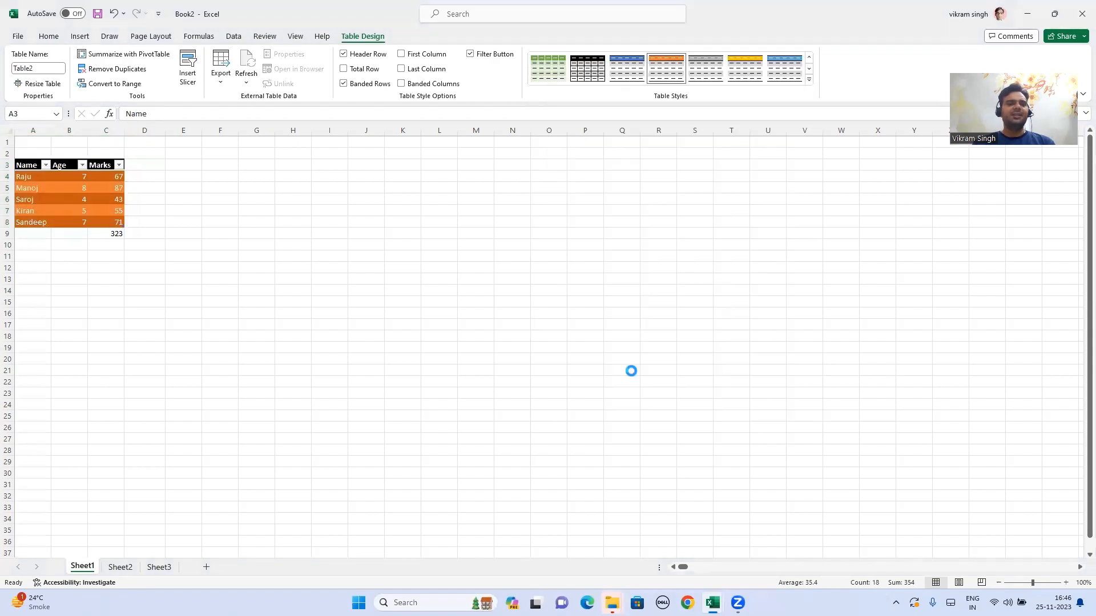
pyautogui.click(169, 167)
pyautogui.moveTo(48, 172); pyautogui.dragTo(111, 216)
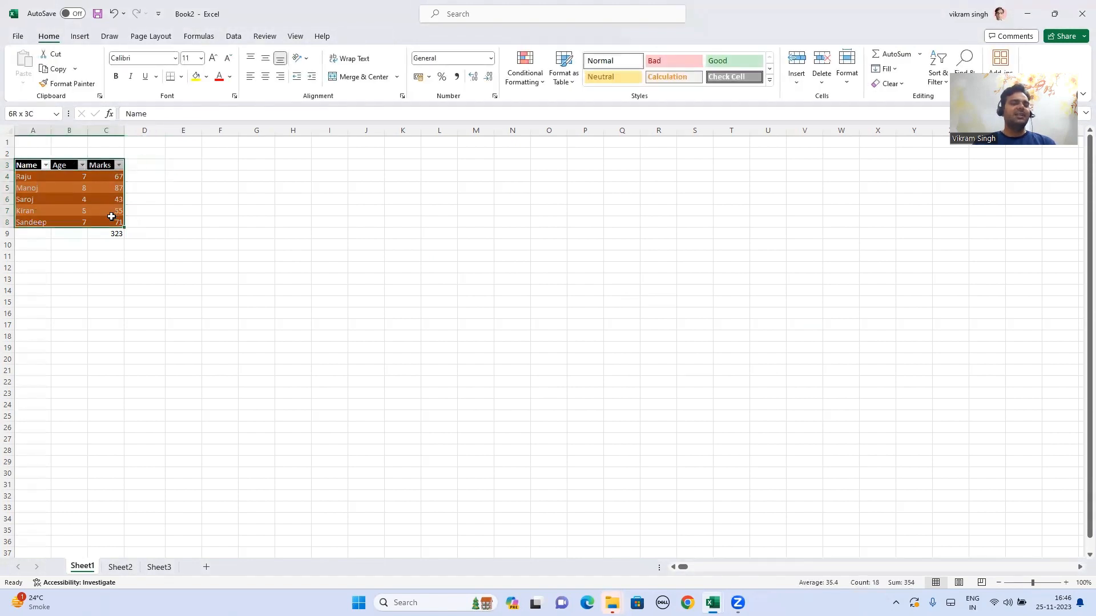
pyautogui.moveTo(112, 217); pyautogui.dragTo(109, 215)
# Step: Check the Name, Age and Marks filter dropdowns, then return to Excel Course Content
pyautogui.click(235, 221)
pyautogui.click(46, 167)
pyautogui.click(44, 165)
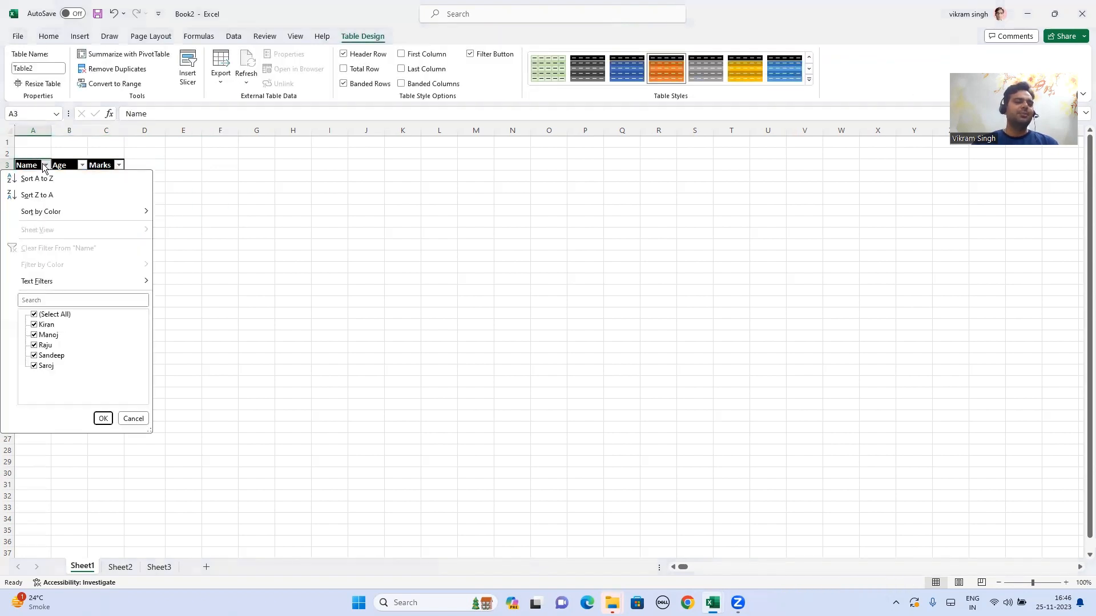
pyautogui.click(45, 166)
pyautogui.click(76, 165)
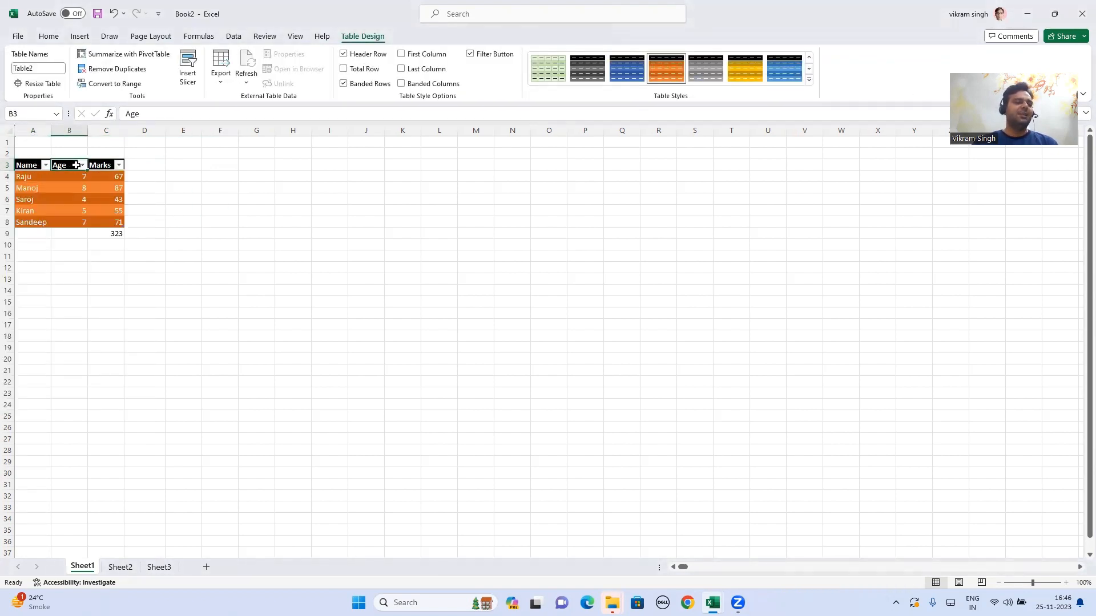
pyautogui.click(82, 165)
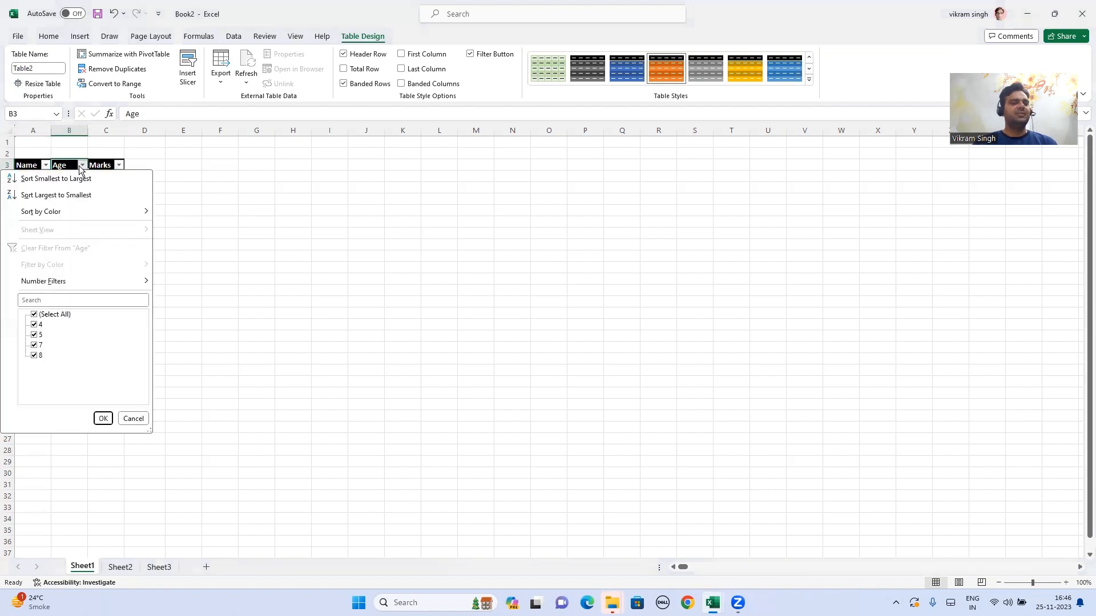
pyautogui.click(90, 161)
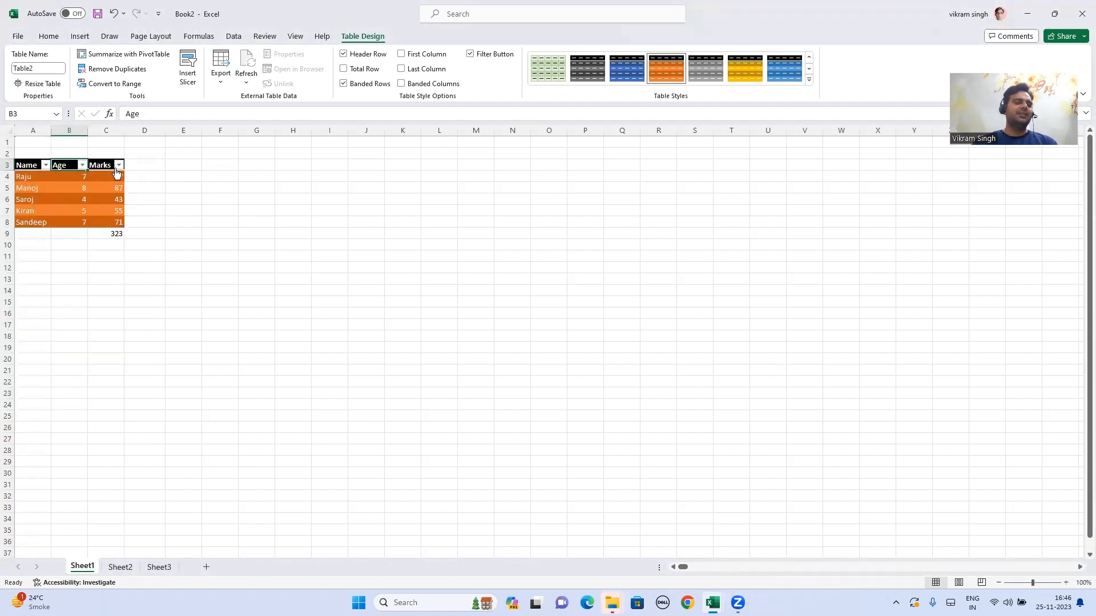
pyautogui.click(119, 165)
pyautogui.click(189, 292)
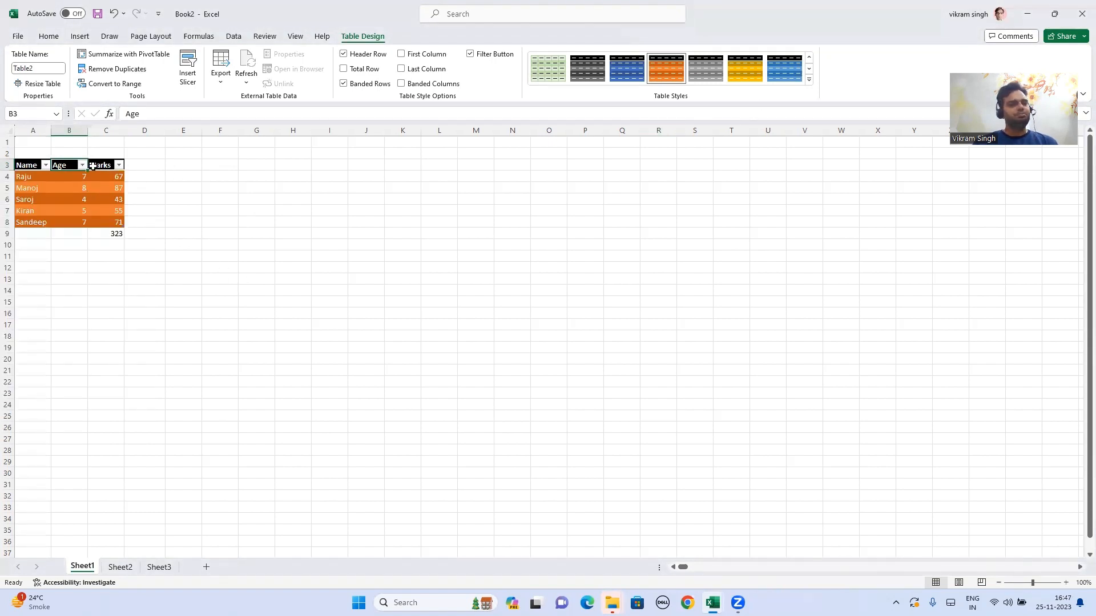
pyautogui.moveTo(24, 166); pyautogui.dragTo(116, 225)
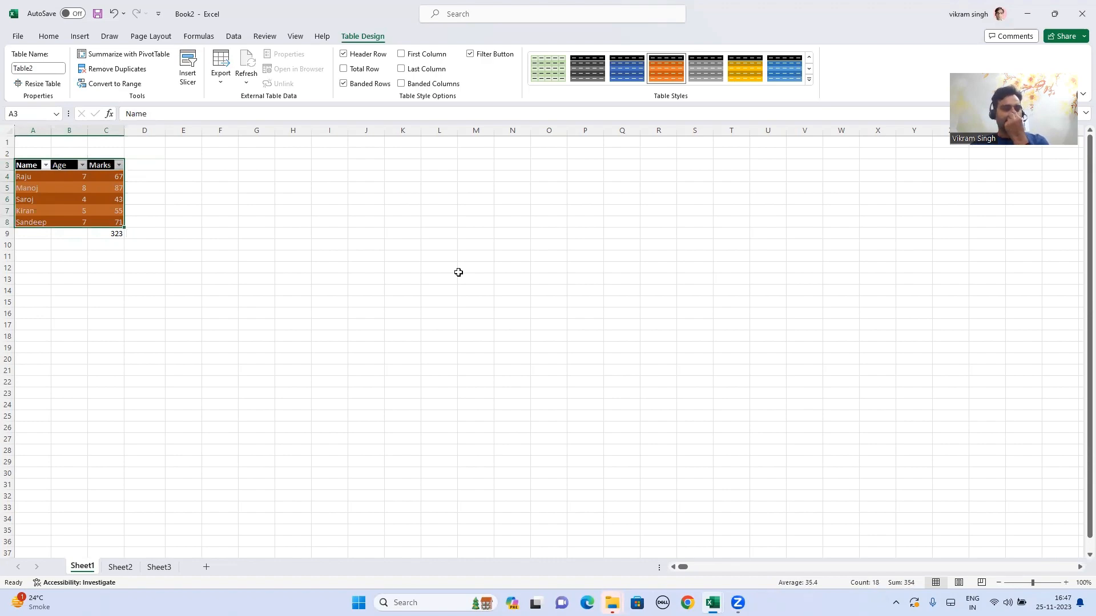
pyautogui.hotkey('alt', 'Tab')
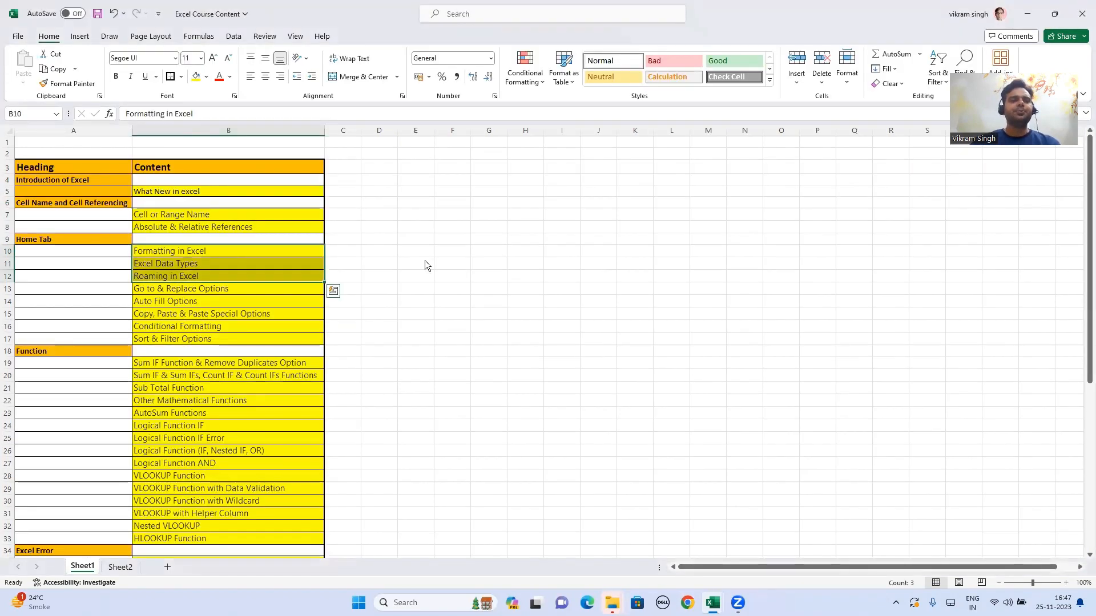
# Step: Back in Book2, open Format Cells for Marks cell C8 holding 71
pyautogui.hotkey('alt', 'Tab')
pyautogui.click(183, 174)
pyautogui.click(165, 191)
pyautogui.click(212, 176)
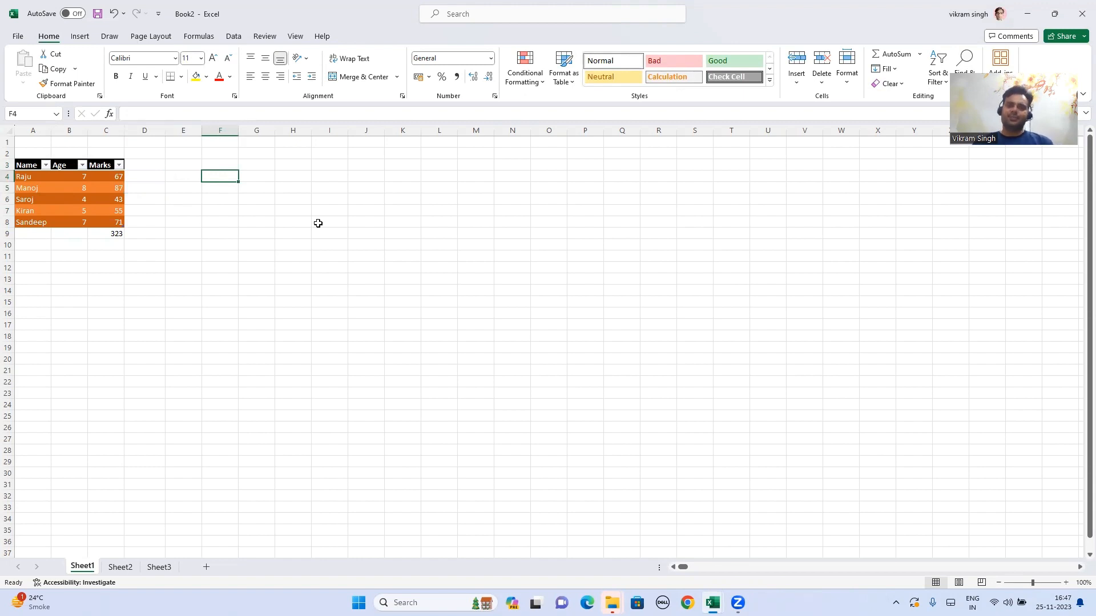
pyautogui.click(151, 188)
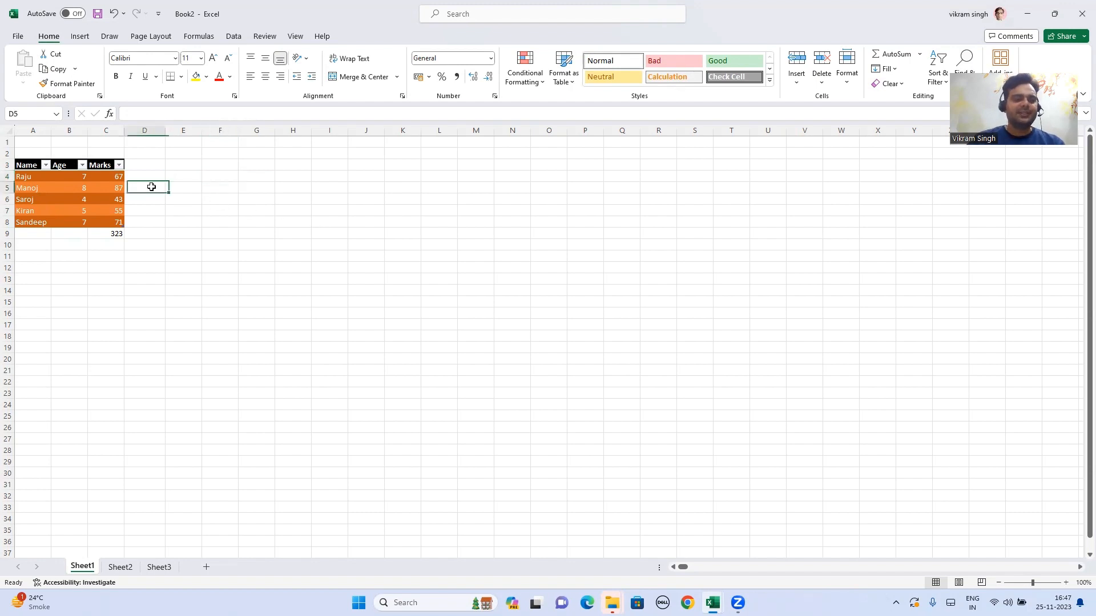
pyautogui.click(113, 223)
pyautogui.hotkey('ctrl', '1')
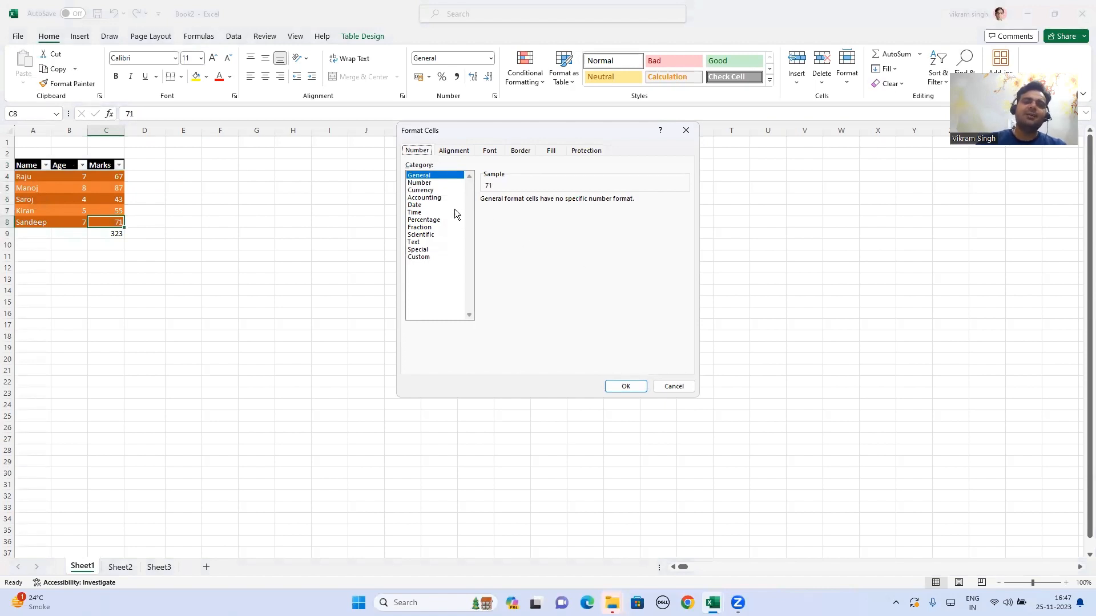
# Step: Preview each number category for C8, then apply Number with two decimals (71.00)
pyautogui.click(427, 182)
pyautogui.click(424, 192)
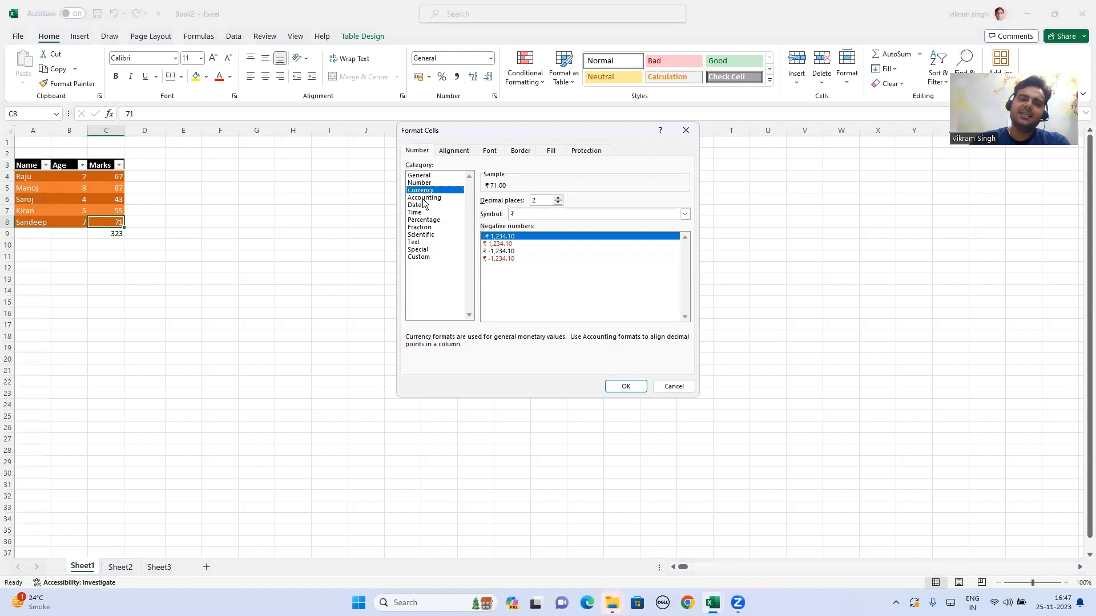
pyautogui.click(423, 198)
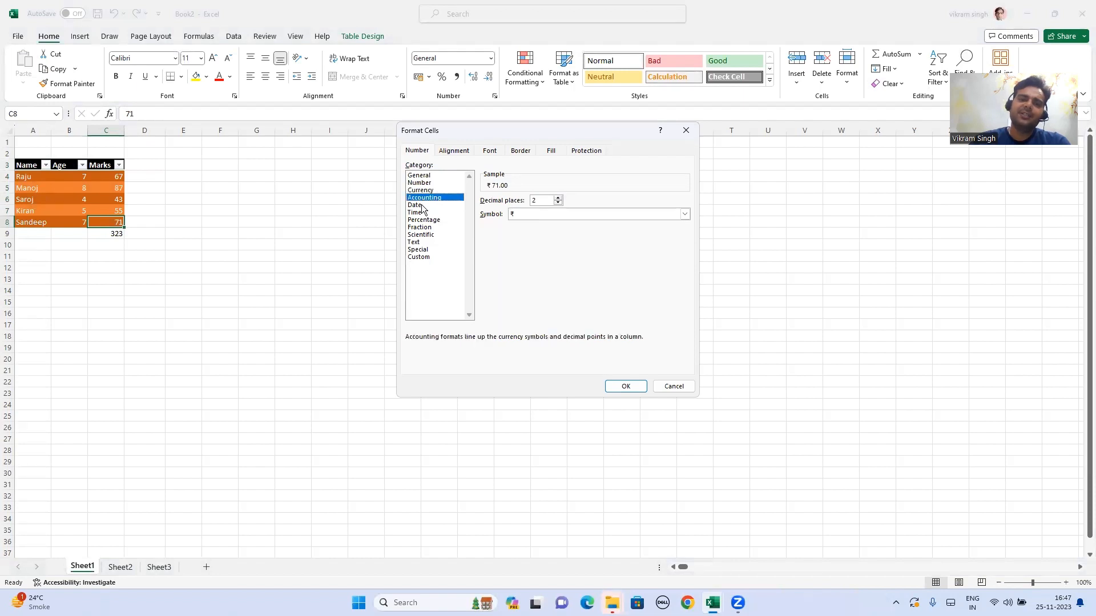
pyautogui.click(417, 205)
pyautogui.click(419, 212)
pyautogui.click(423, 220)
pyautogui.click(422, 228)
pyautogui.click(422, 241)
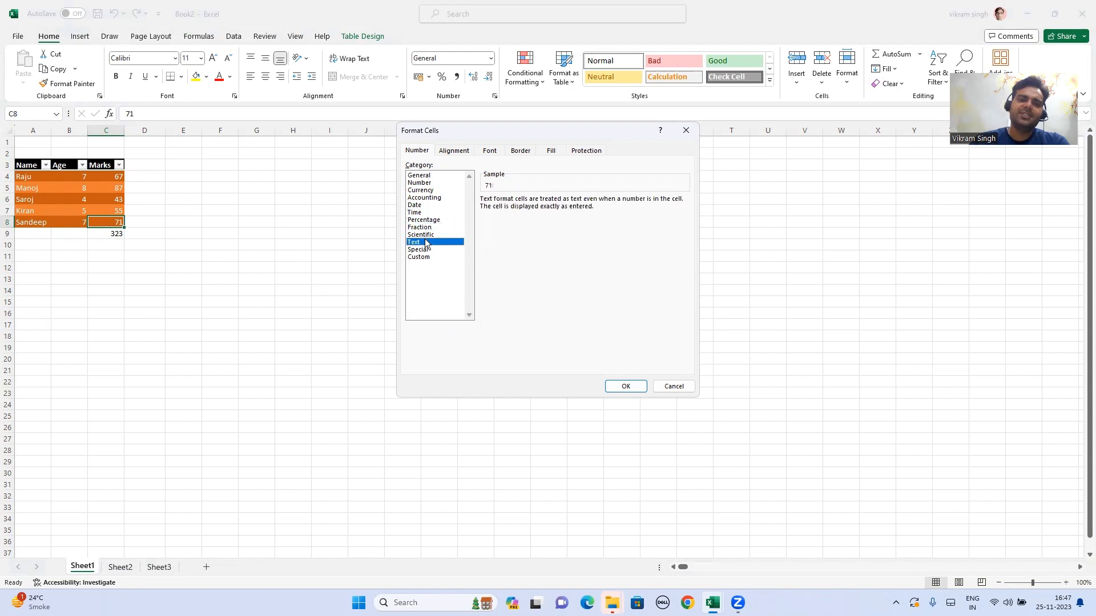
pyautogui.click(422, 235)
pyautogui.click(421, 242)
pyautogui.click(418, 257)
pyautogui.click(418, 249)
pyautogui.click(421, 235)
pyautogui.click(415, 221)
pyautogui.click(416, 212)
pyautogui.click(421, 183)
pyautogui.click(422, 175)
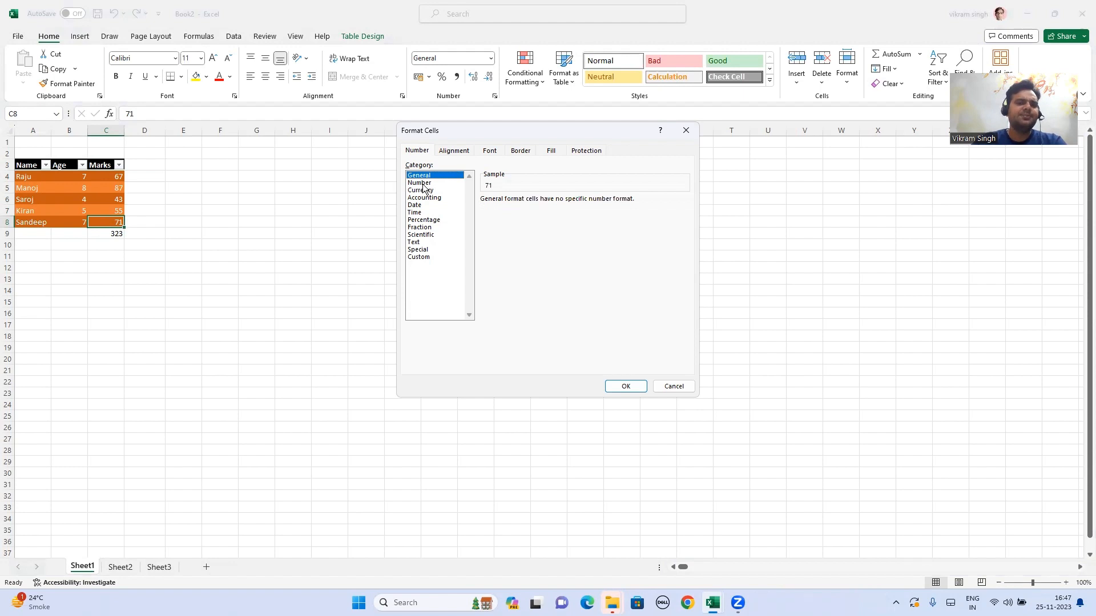
pyautogui.click(424, 184)
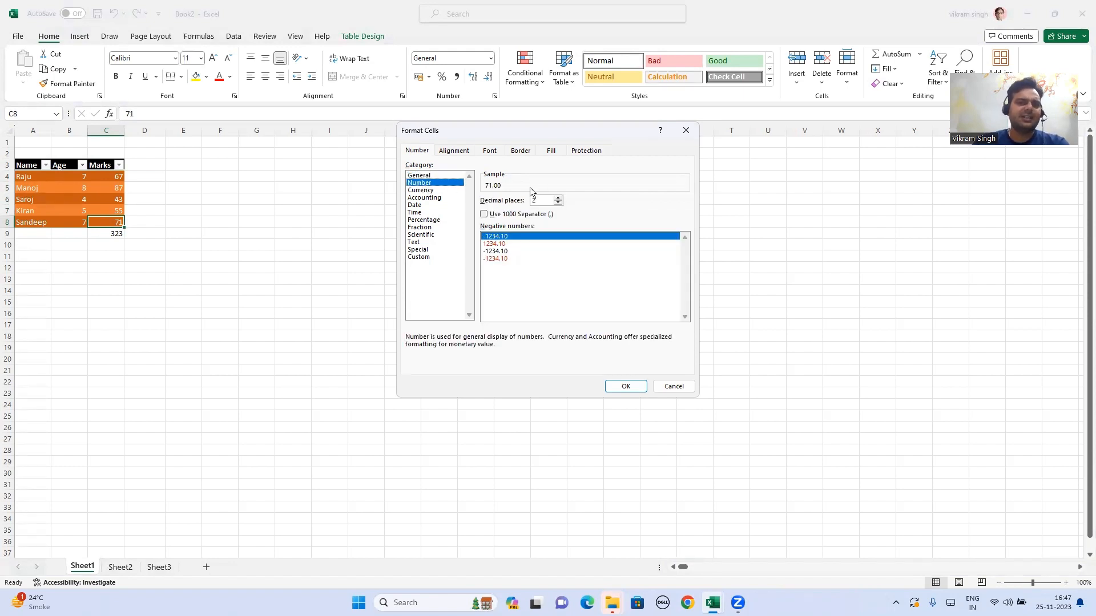
pyautogui.click(626, 387)
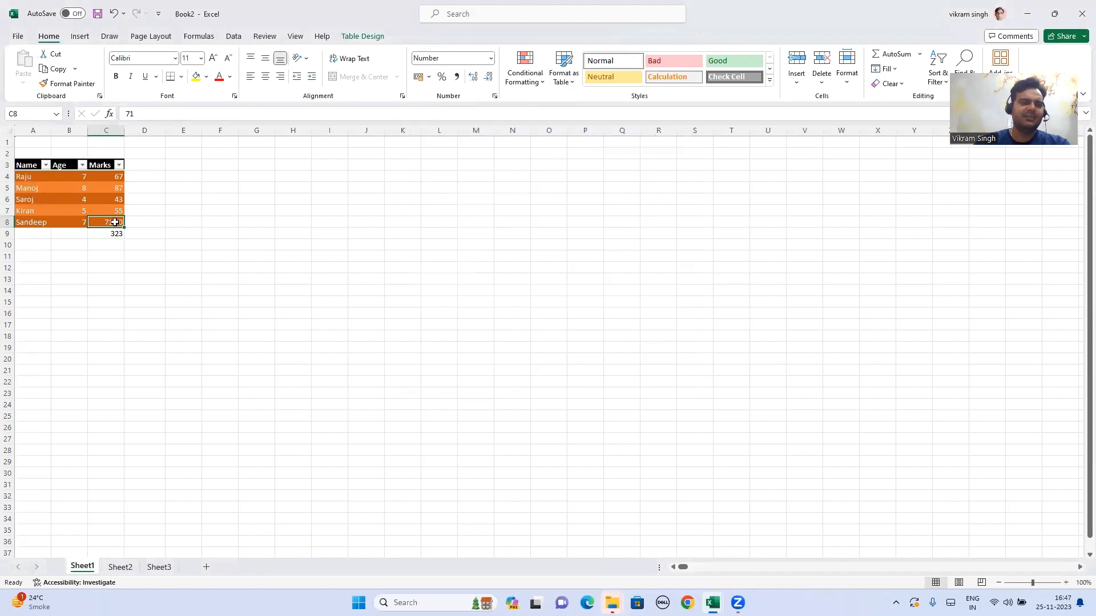
# Step: Format Marks cells C4:C8 as Currency with the ₹ symbol and two decimals
pyautogui.moveTo(115, 179); pyautogui.dragTo(112, 219)
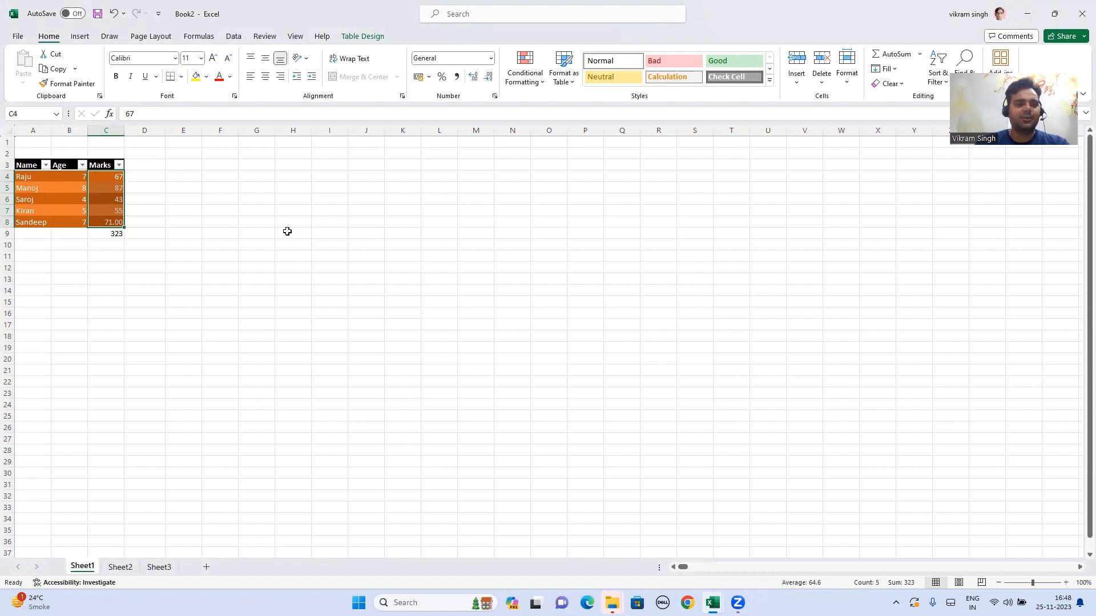
pyautogui.hotkey('ctrl', 'q')
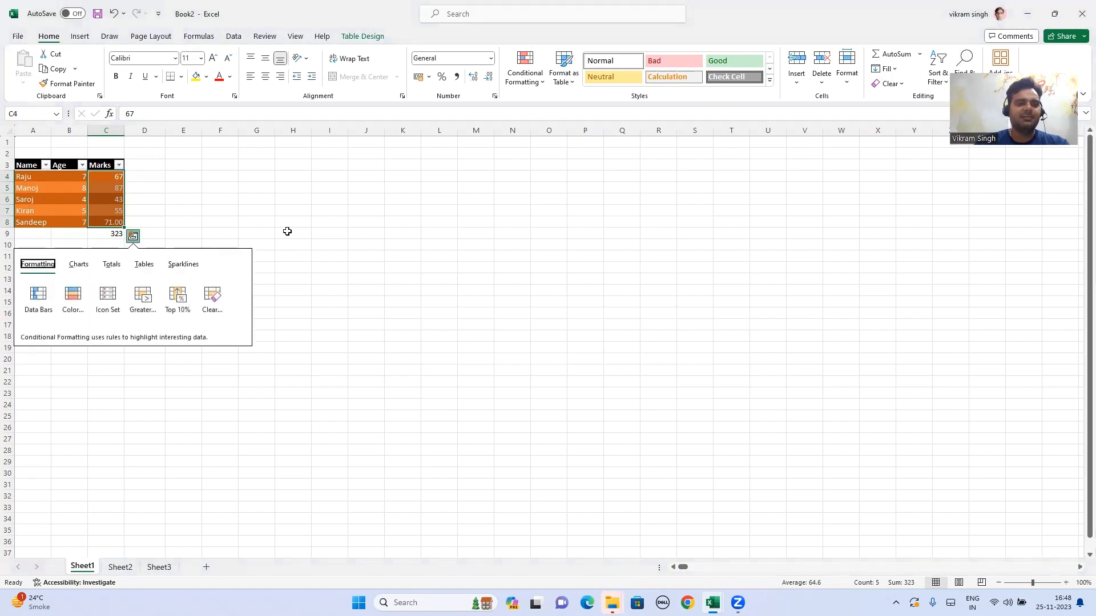
pyautogui.rightClick(119, 206)
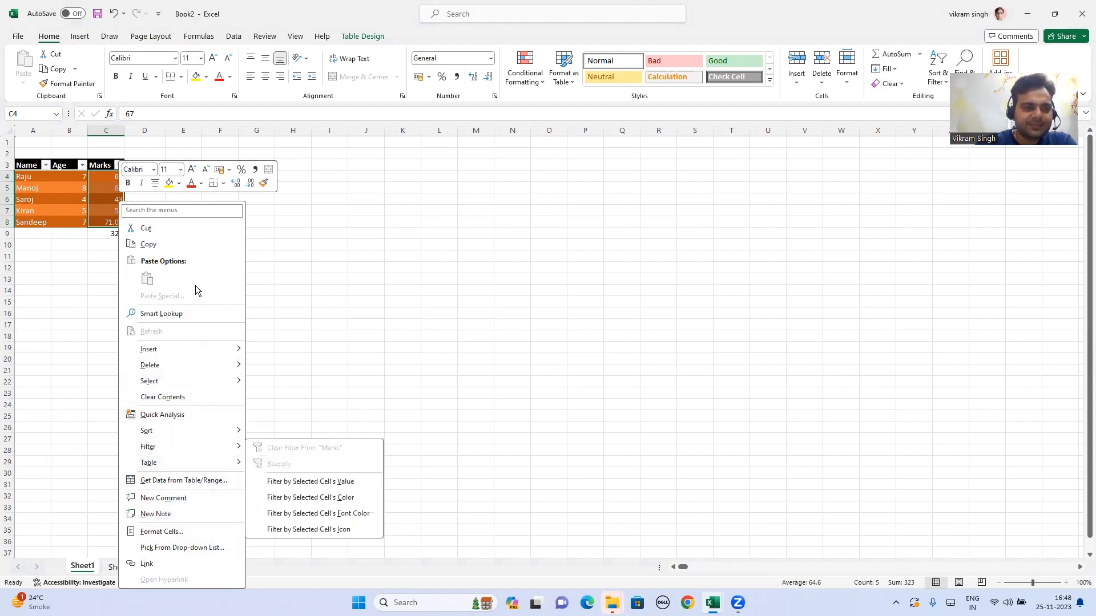
pyautogui.click(182, 531)
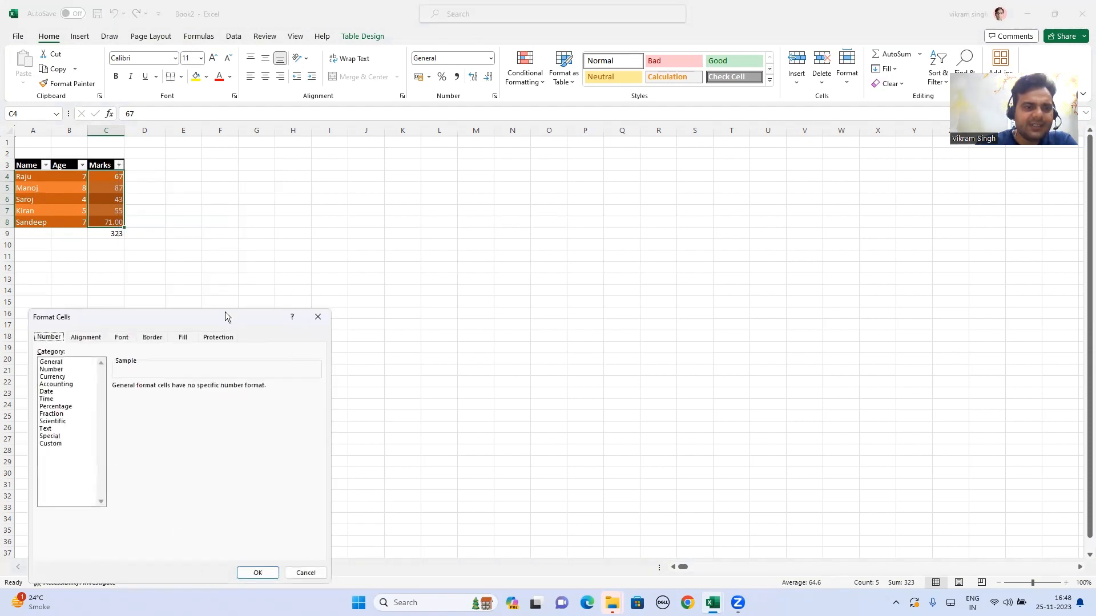
pyautogui.click(244, 205)
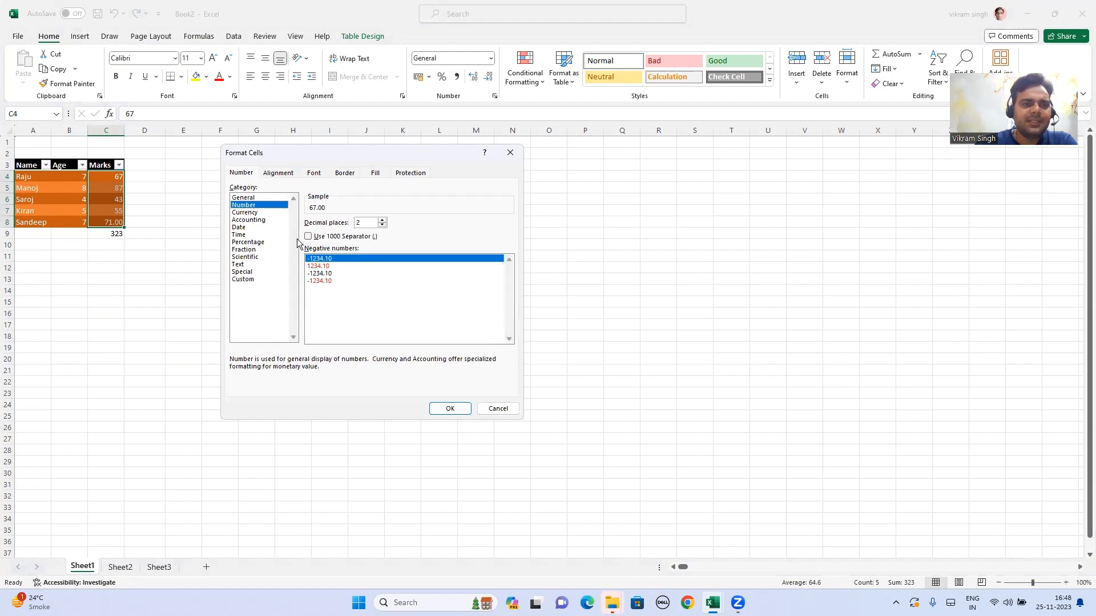
pyautogui.click(251, 212)
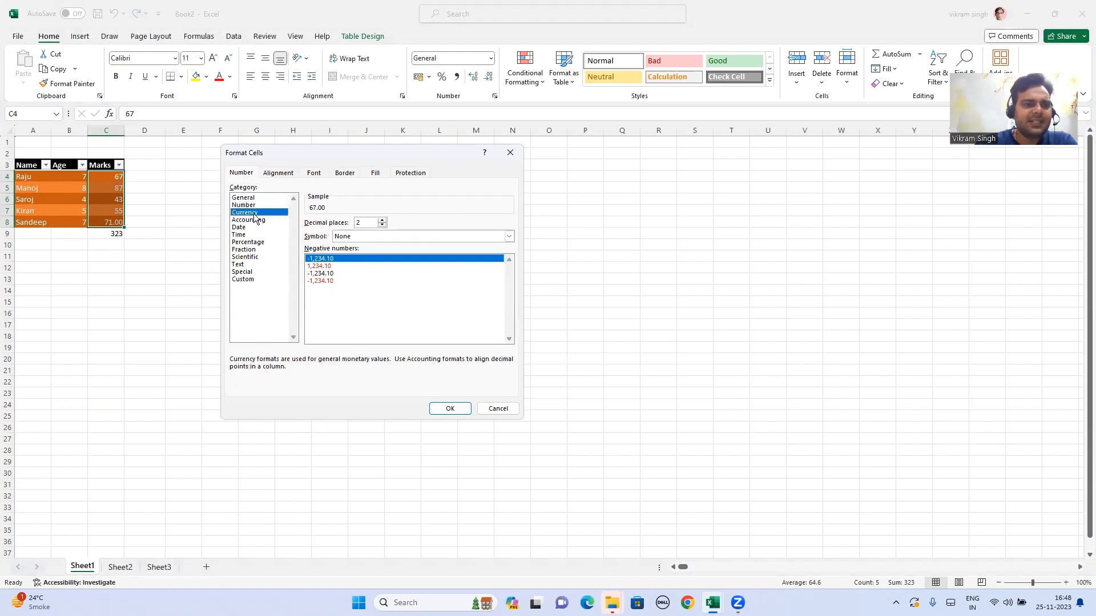
pyautogui.click(369, 235)
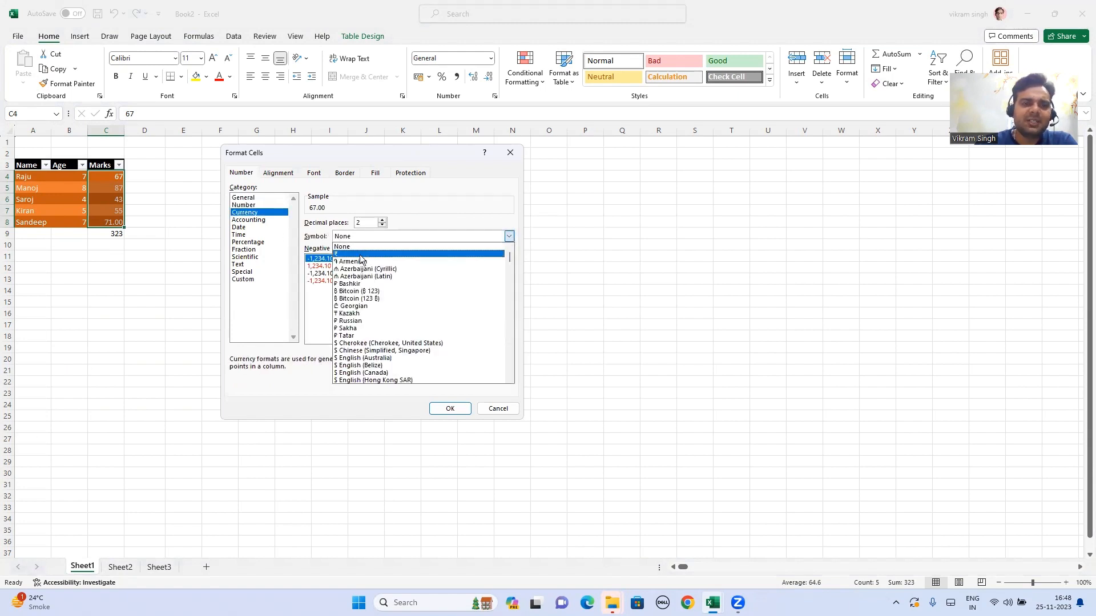
pyautogui.click(366, 255)
pyautogui.click(449, 409)
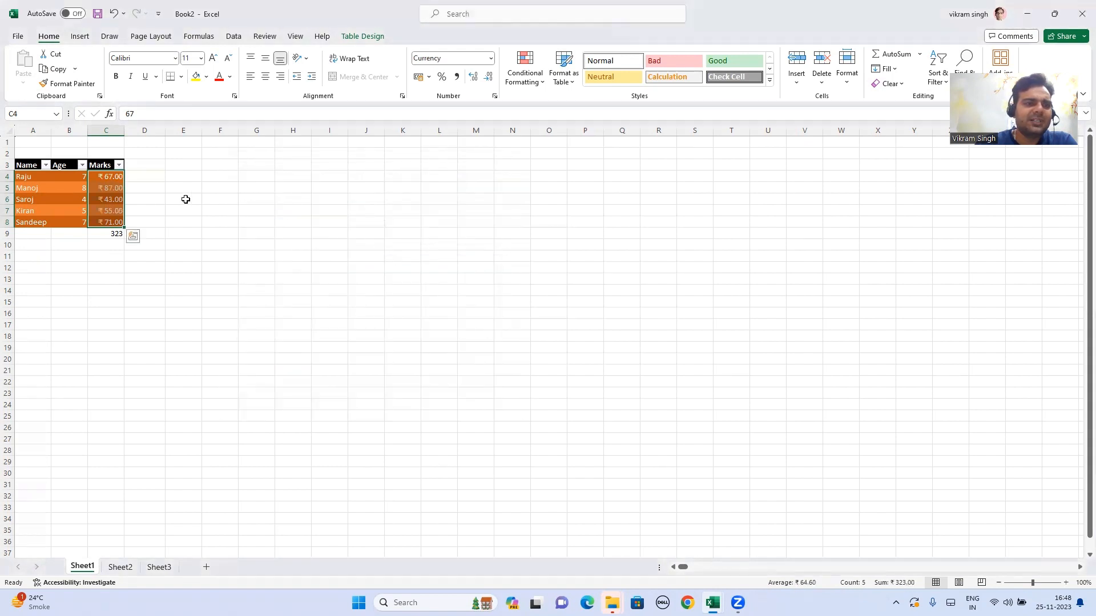
pyautogui.moveTo(117, 177); pyautogui.dragTo(117, 222)
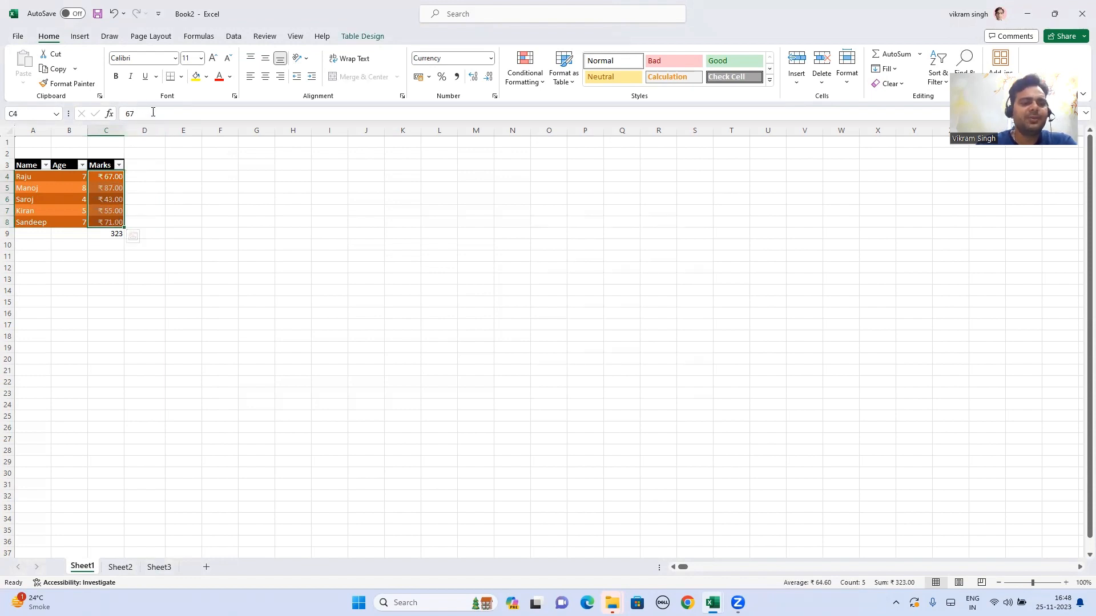
# Step: Switch C4:C8 from ₹ Currency to Number format, showing values like 67.00
pyautogui.hotkey('ctrl', '1')
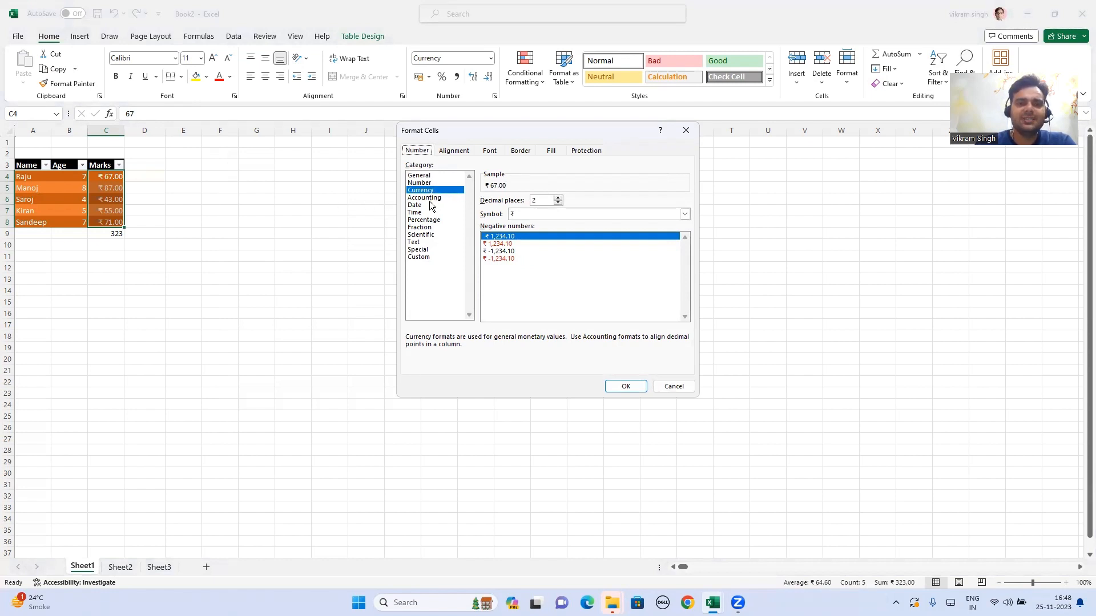
pyautogui.click(429, 182)
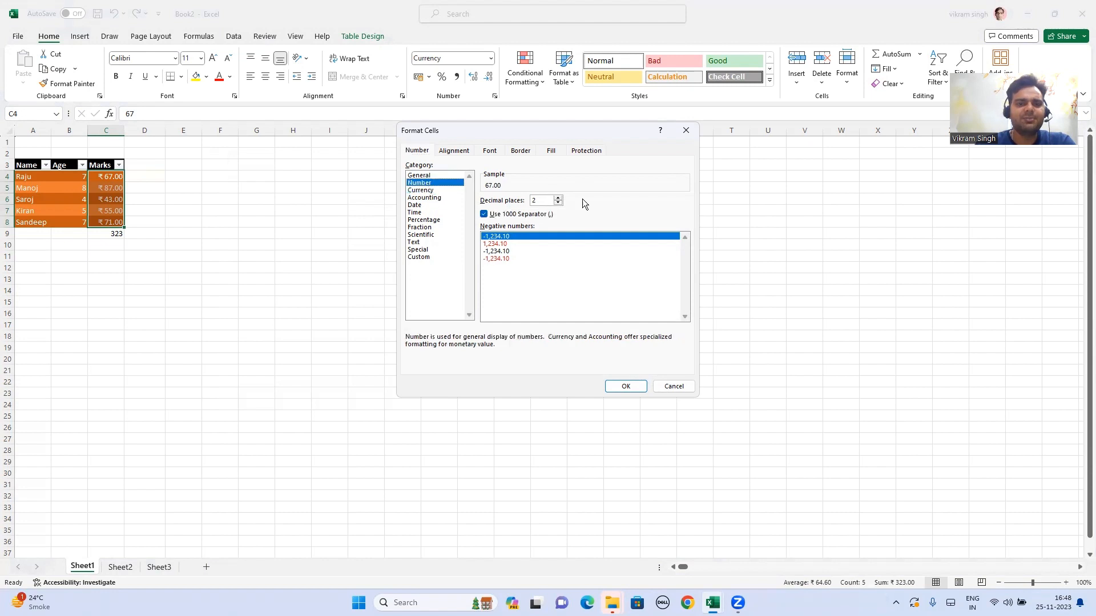
pyautogui.click(626, 386)
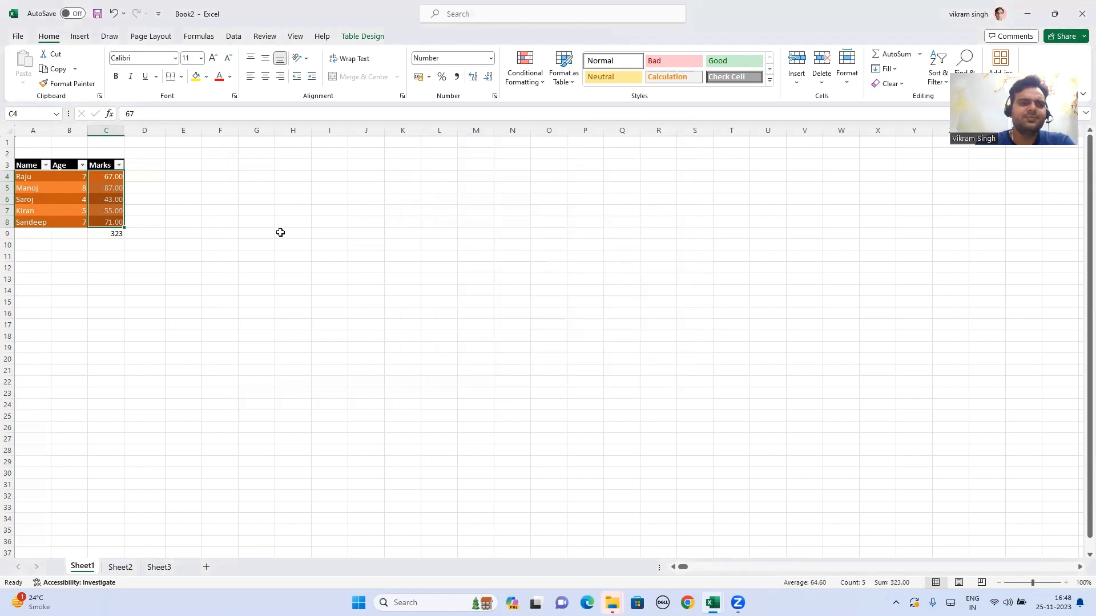
pyautogui.click(175, 208)
pyautogui.moveTo(108, 177); pyautogui.dragTo(117, 225)
pyautogui.click(199, 204)
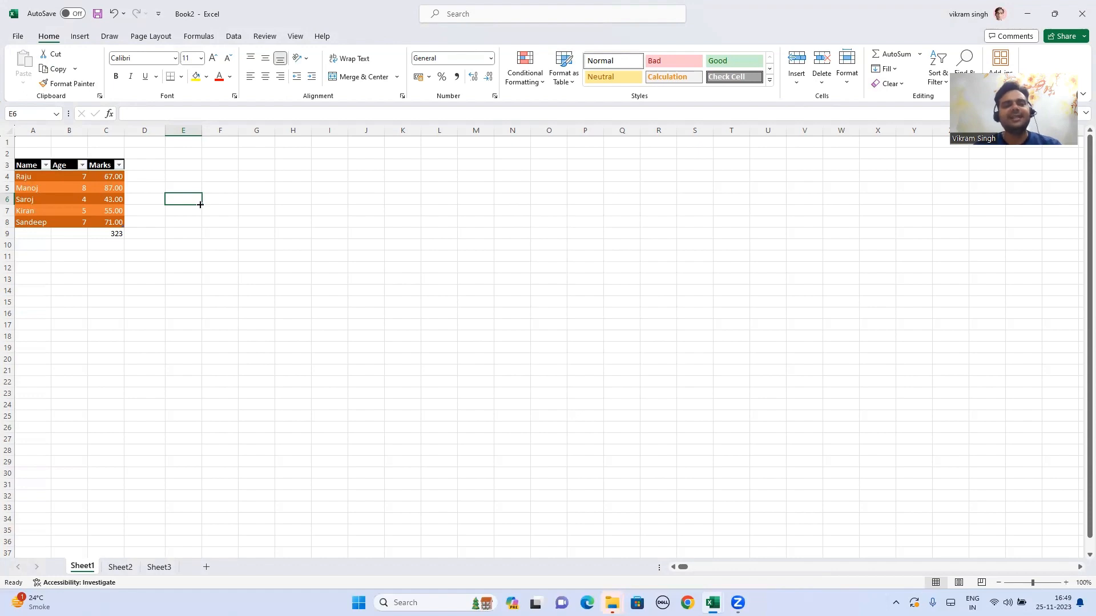
pyautogui.hotkey('alt', 'Tab')
pyautogui.click(399, 268)
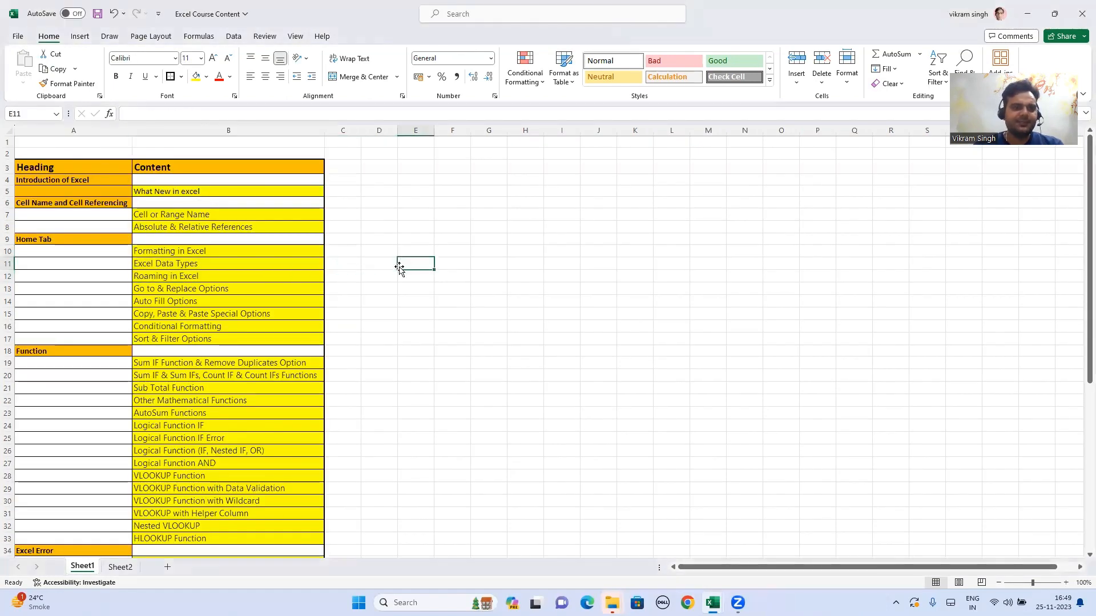
pyautogui.click(261, 276)
pyautogui.hotkey('alt', 'Tab')
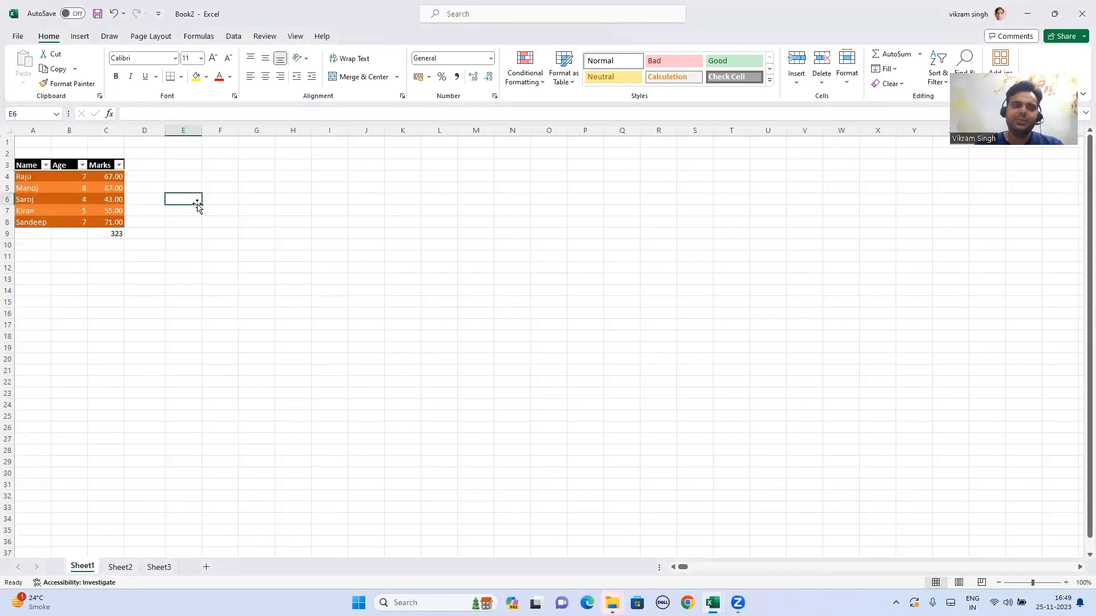
pyautogui.click(155, 165)
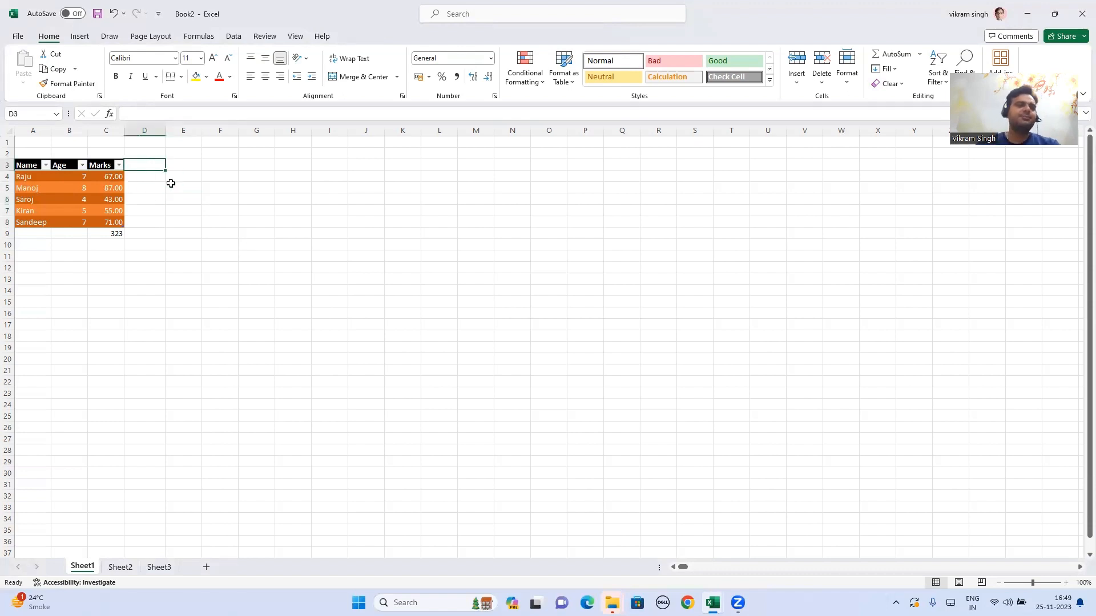
pyautogui.moveTo(25, 177); pyautogui.dragTo(39, 223)
pyautogui.moveTo(26, 166); pyautogui.dragTo(29, 220)
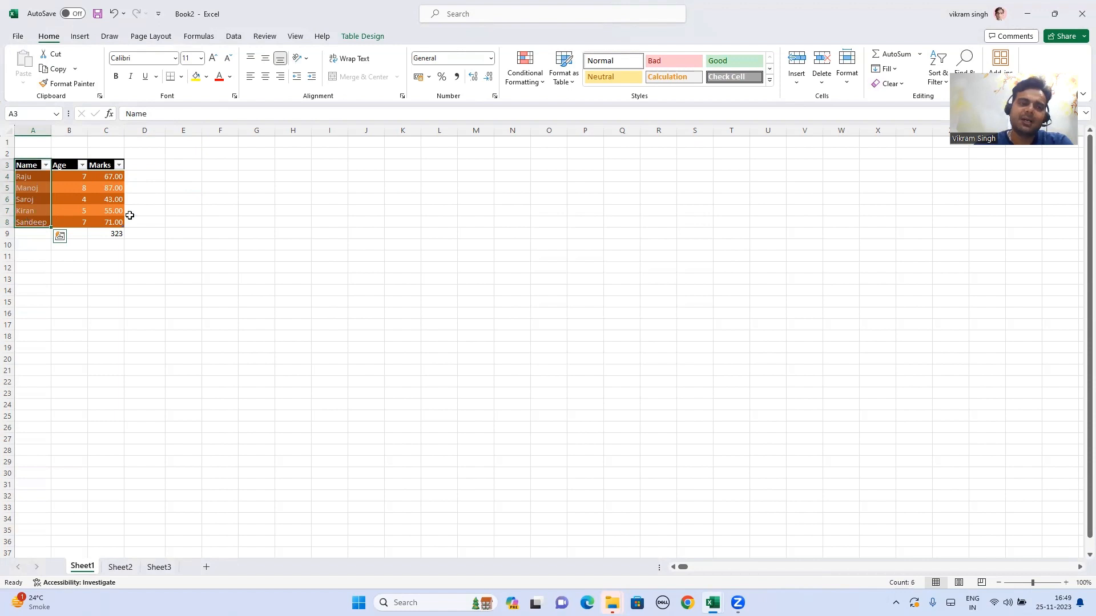
pyautogui.click(141, 216)
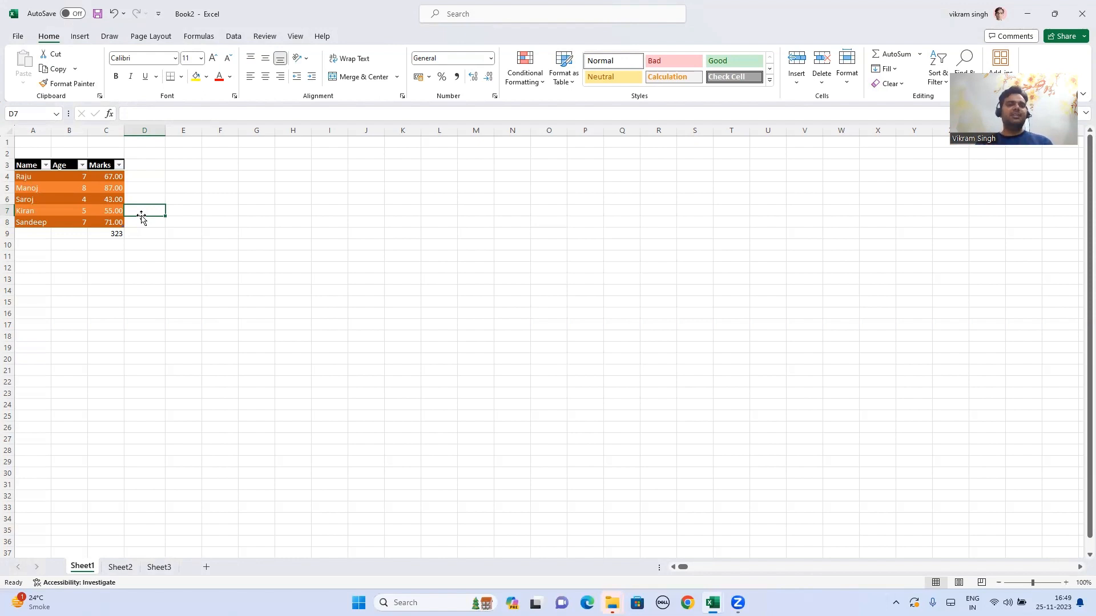
# Step: Scroll far down the sheet and select empty cell G1117 around row 1100
pyautogui.scroll(-20, 142, 218)
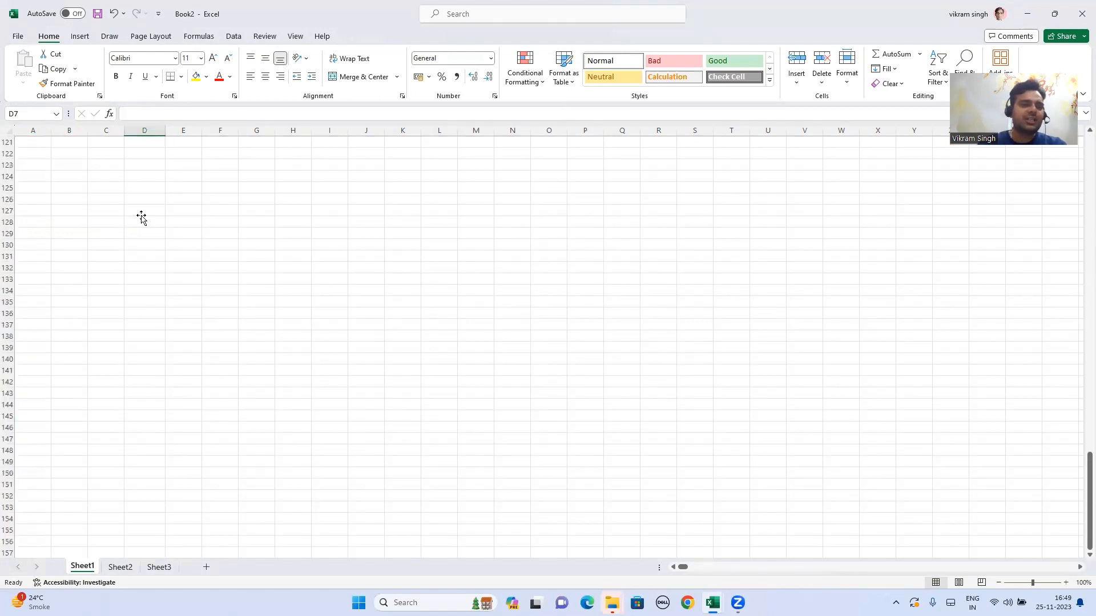
pyautogui.scroll(-20, 142, 218)
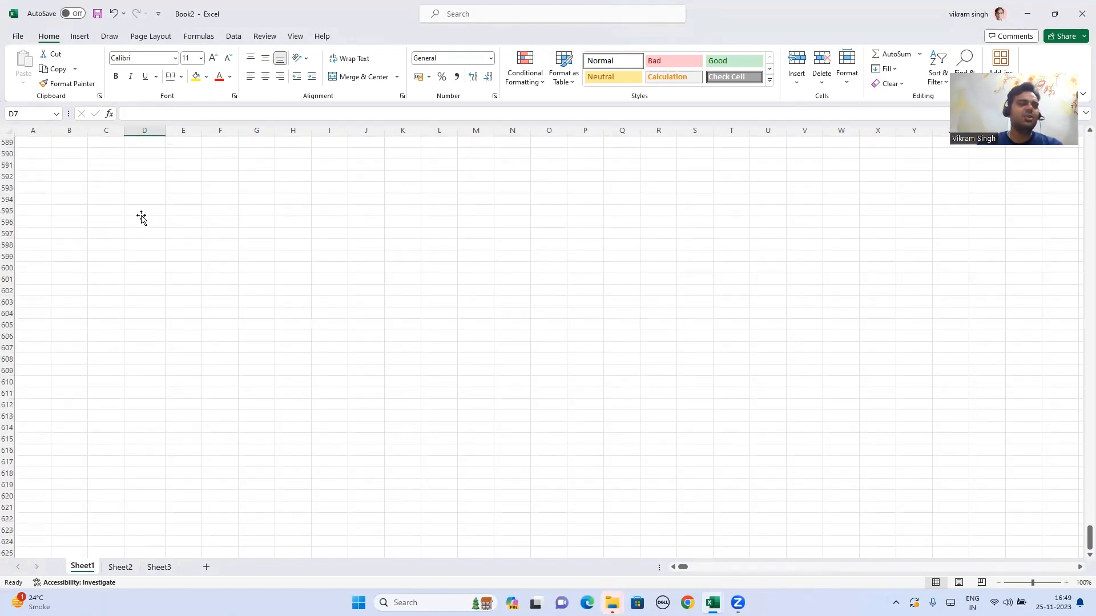
pyautogui.scroll(-20, 141, 217)
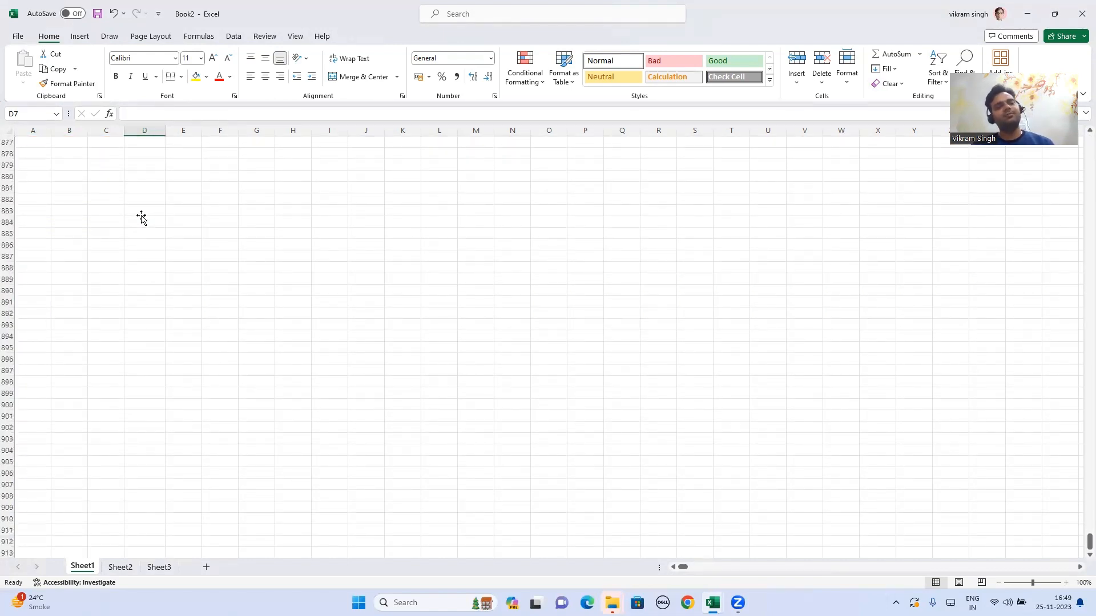
pyautogui.scroll(-20, 141, 218)
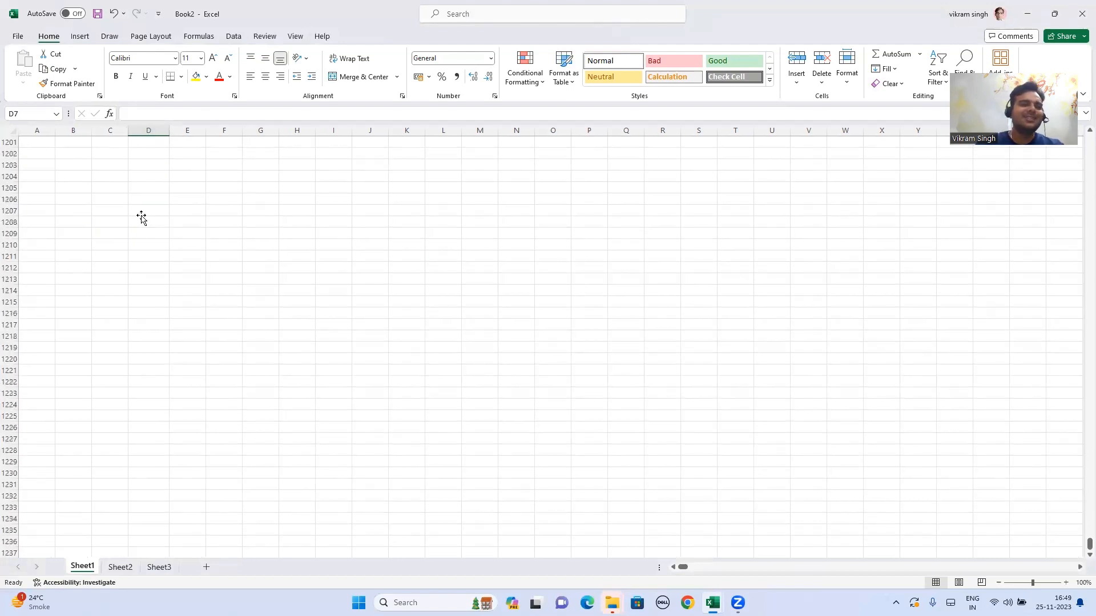
pyautogui.scroll(20, 142, 217)
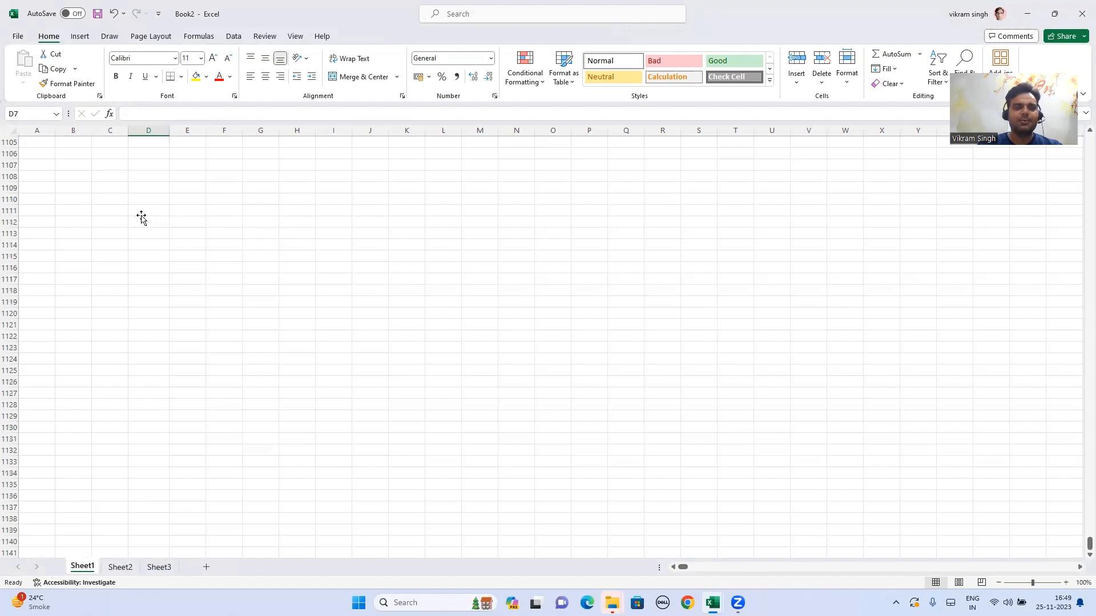
pyautogui.click(251, 279)
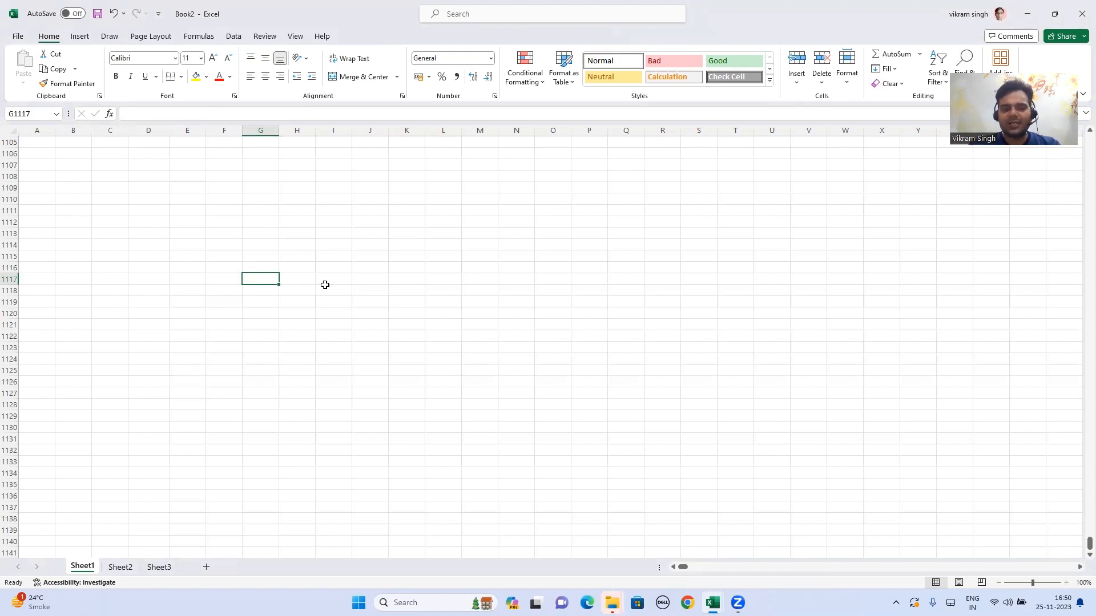
# Step: Use Go To (Ctrl+G) to replace the reference L11 with A1 and jump back to cell A1
pyautogui.hotkey('ctrl', 'g')
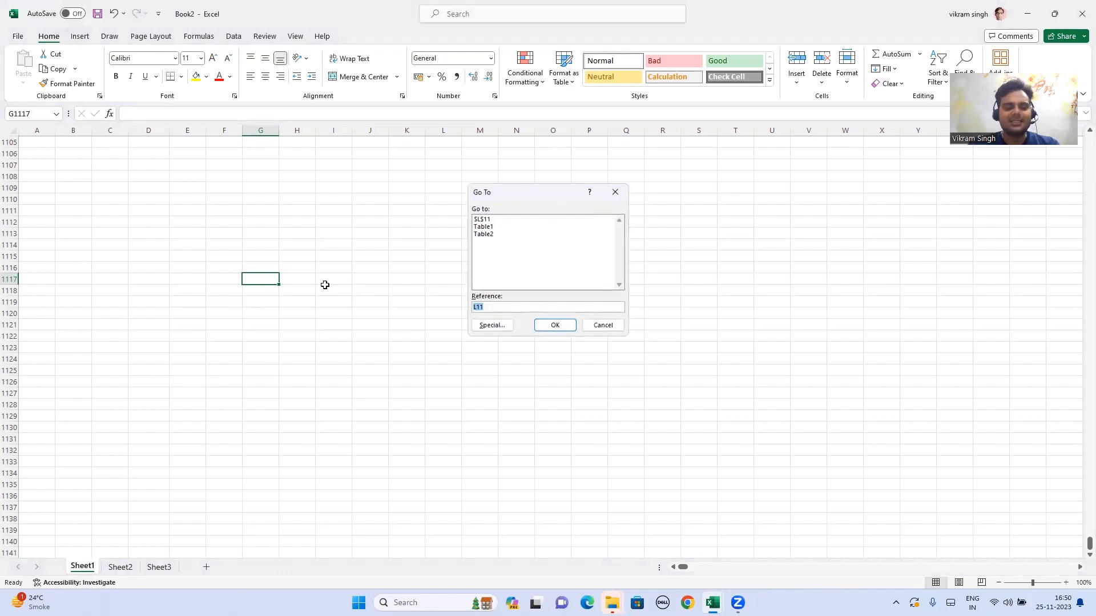
pyautogui.press('Escape')
pyautogui.hotkey('ctrl', 'g')
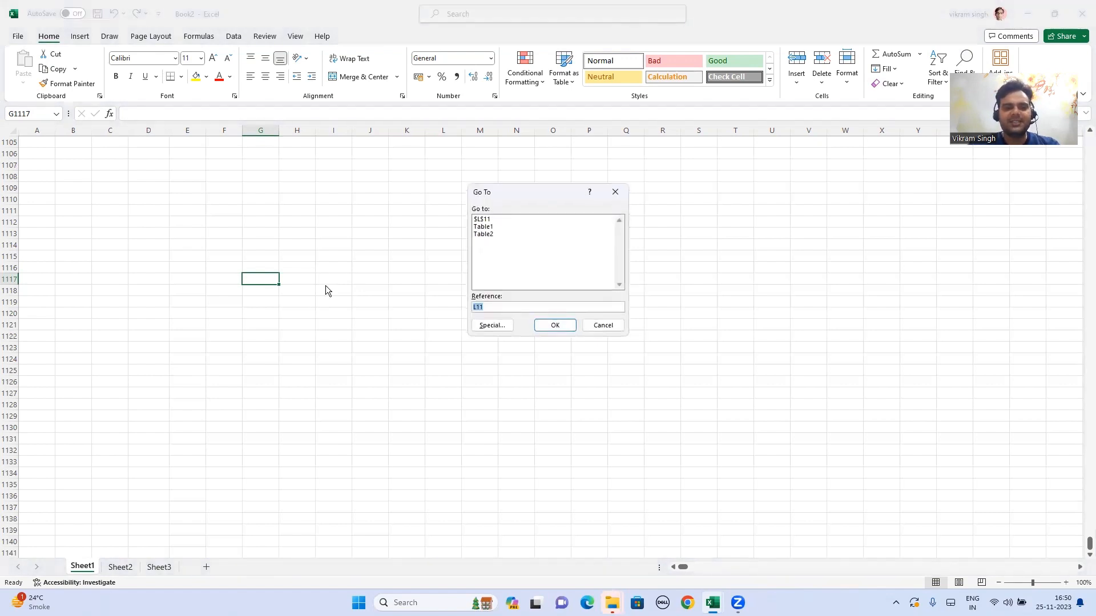
pyautogui.click(521, 305)
pyautogui.press('BackSpace')
pyautogui.press('BackSpace')
pyautogui.press('BackSpace')
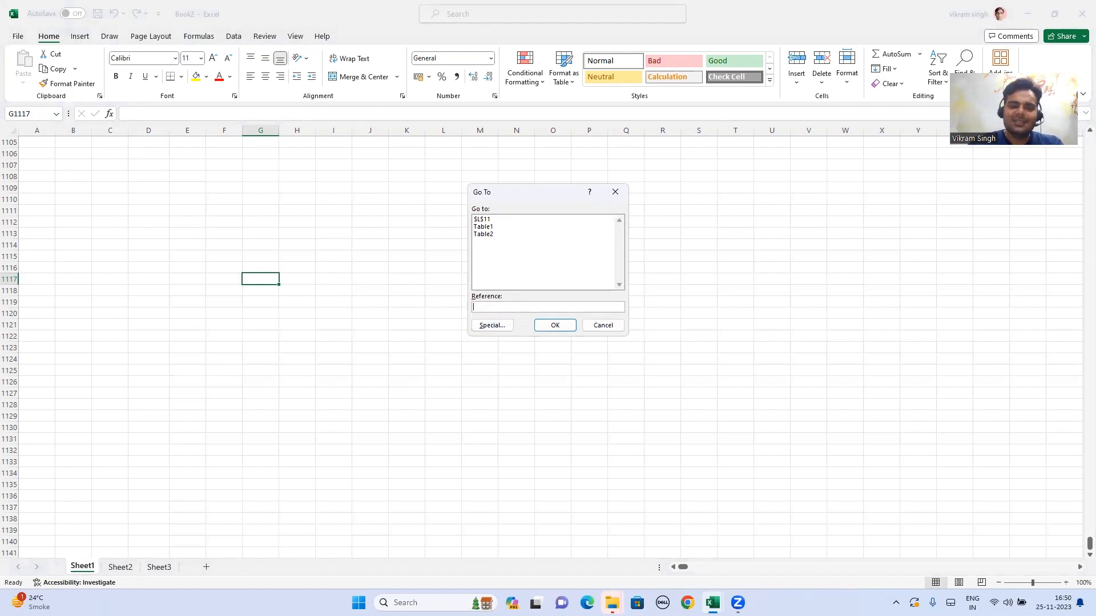
pyautogui.write('a1')
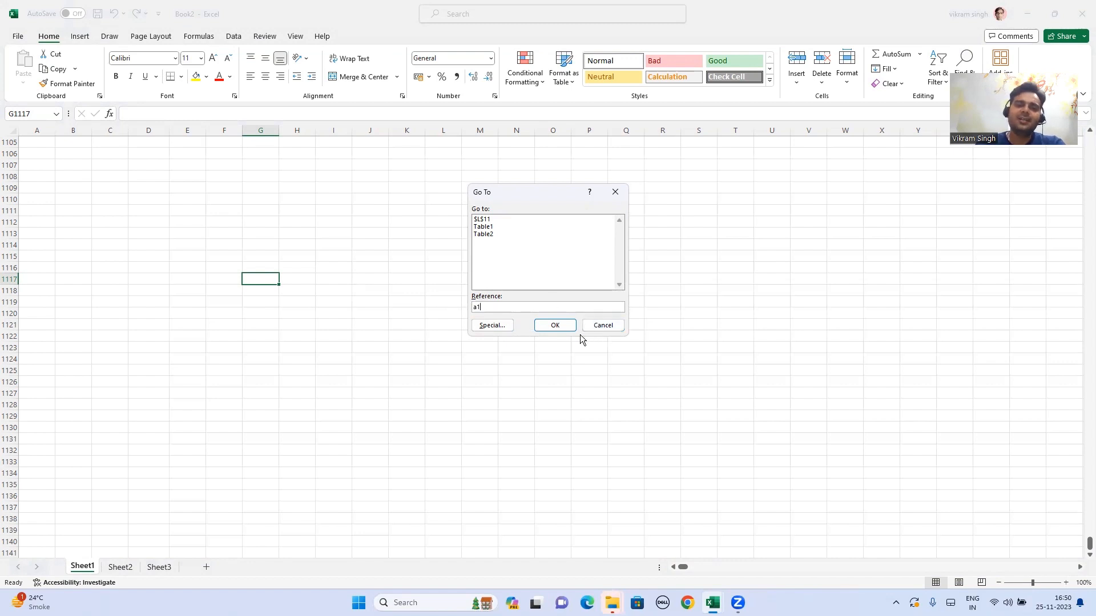
pyautogui.click(563, 329)
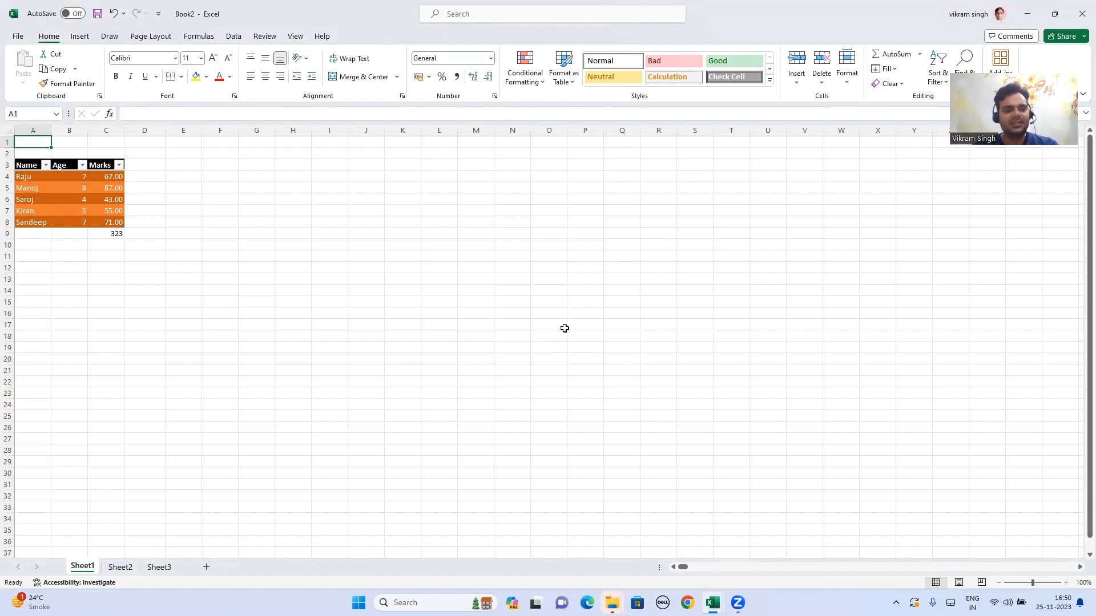
# Step: Check the Go to & Replace Options topic in Excel Course Content, then return to Book2's cell F8
pyautogui.hotkey('alt', 'Tab')
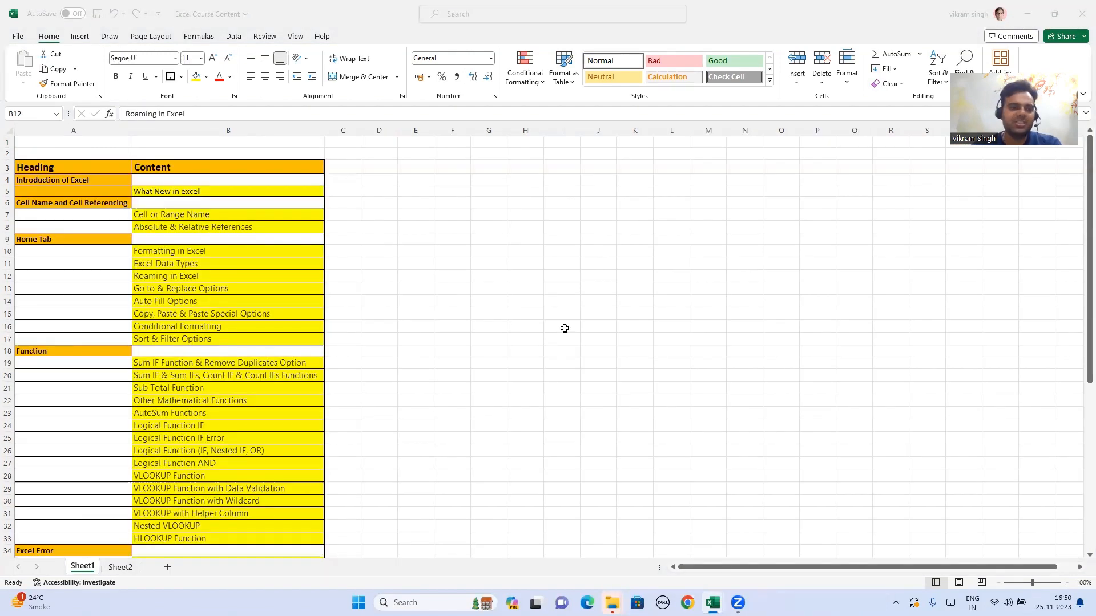
pyautogui.click(238, 289)
pyautogui.hotkey('alt', 'Tab')
pyautogui.click(217, 219)
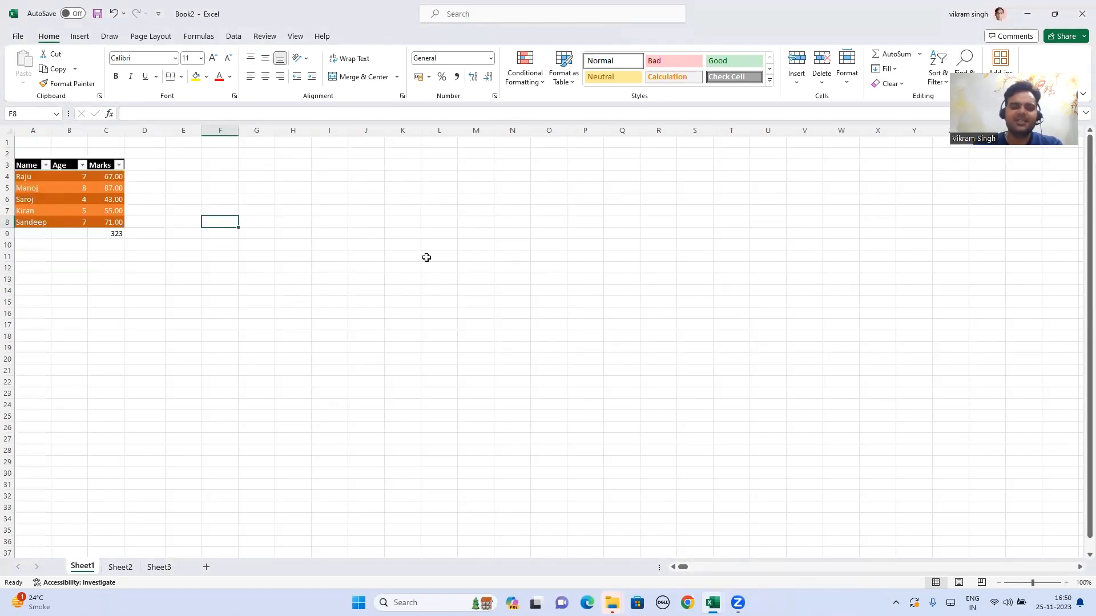
# Step: Select the student name in A6 and open Find and Replace on its Replace page
pyautogui.hotkey('ctrl', 'h')
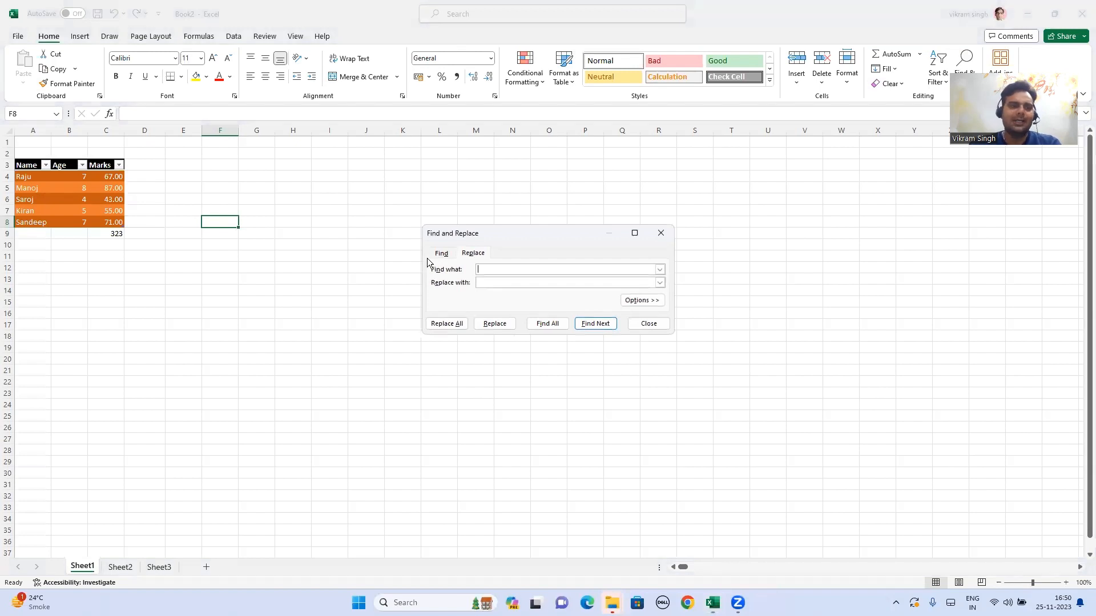
pyautogui.press('Escape')
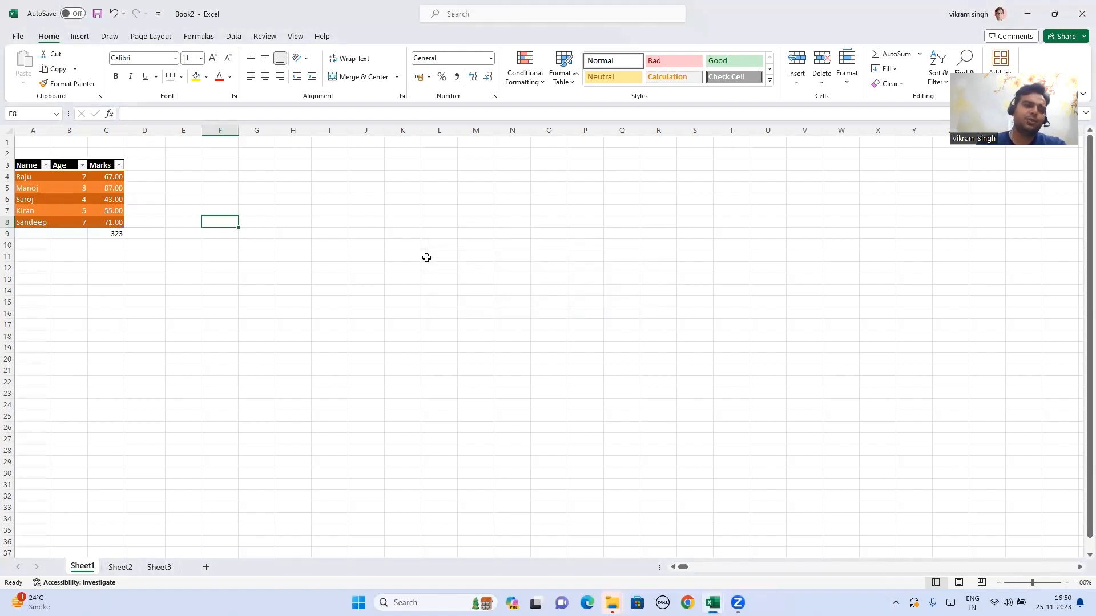
pyautogui.click(55, 198)
pyautogui.click(24, 198)
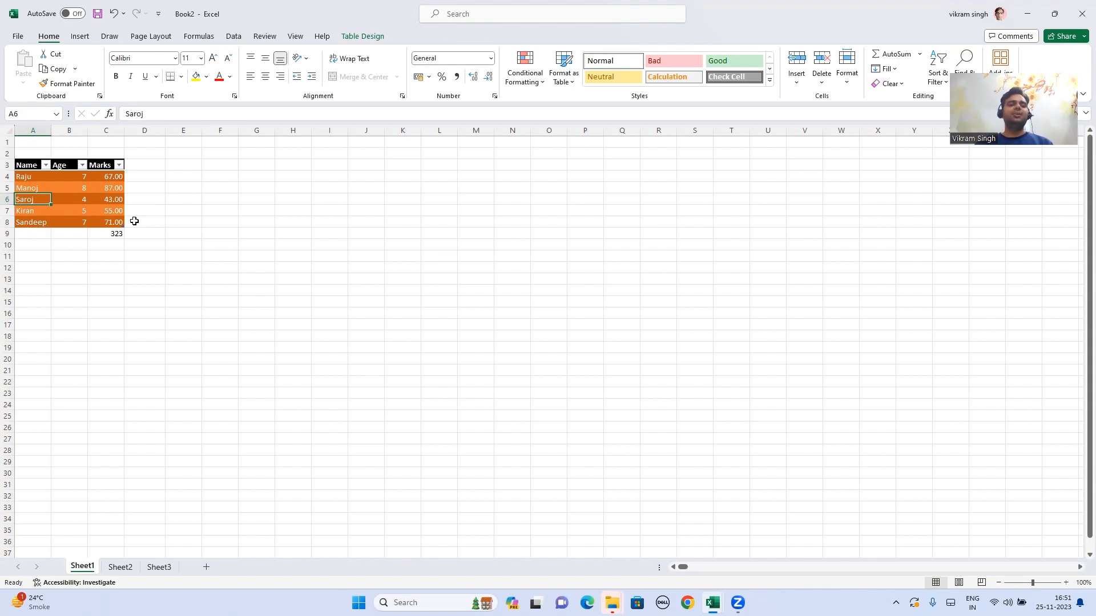
pyautogui.hotkey('ctrl', 'h')
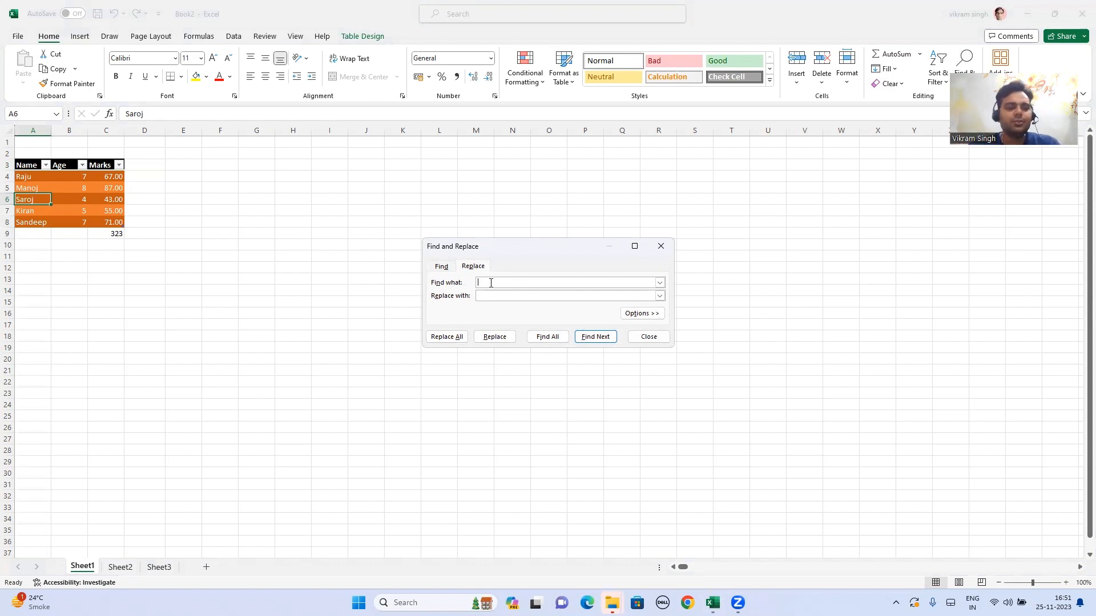
# Step: Replace the first name in A6 with the student's full two-word name, confirming one replacement
pyautogui.write('sa')
pyautogui.press('BackSpace')
pyautogui.press('BackSpace')
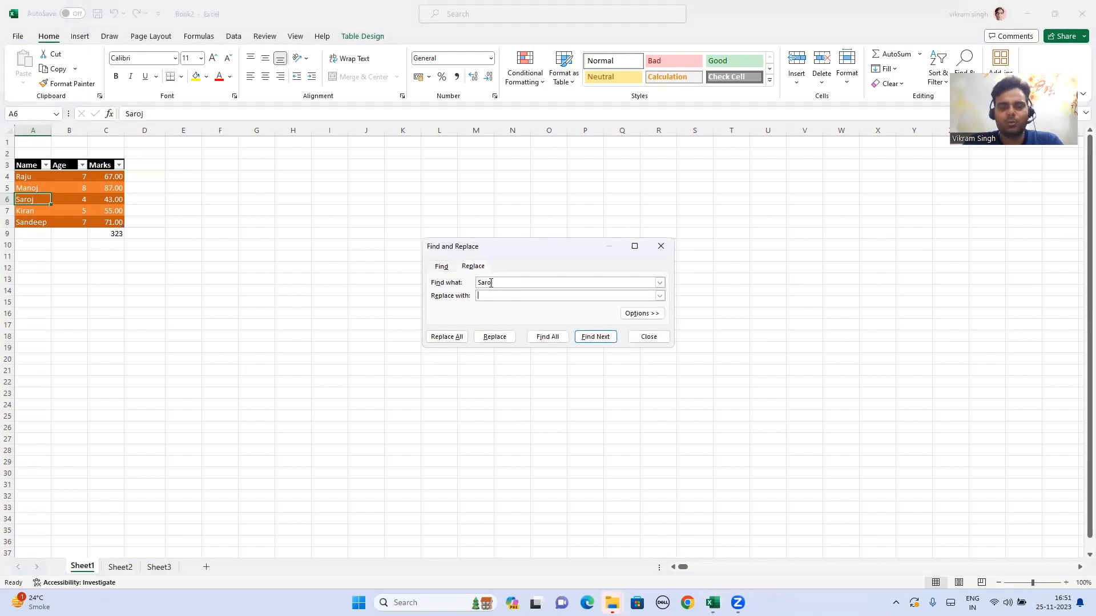
pyautogui.write('S')
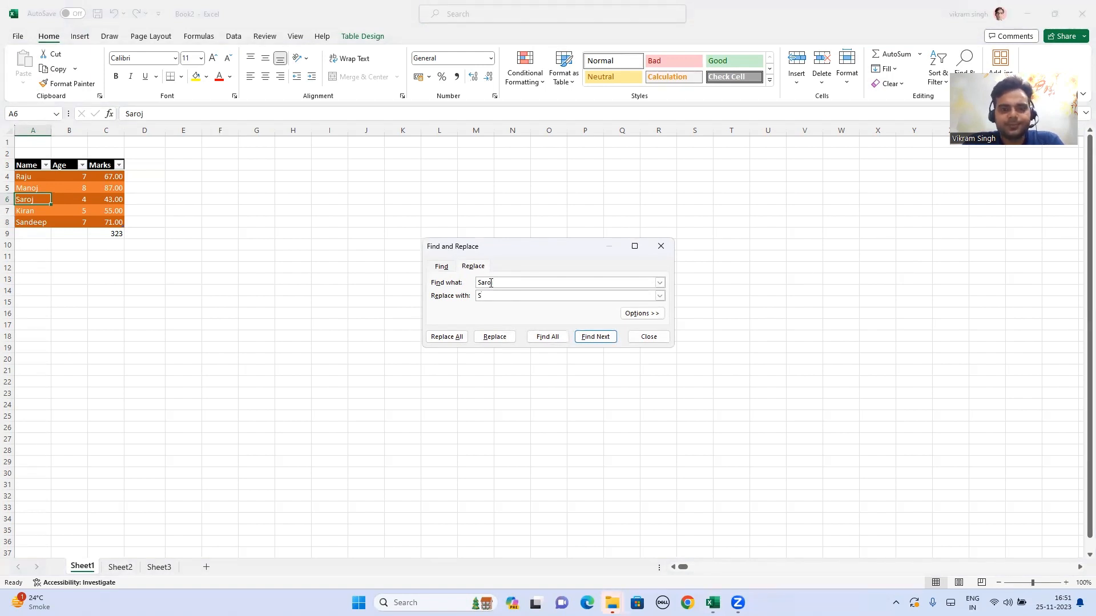
pyautogui.write('aroj')
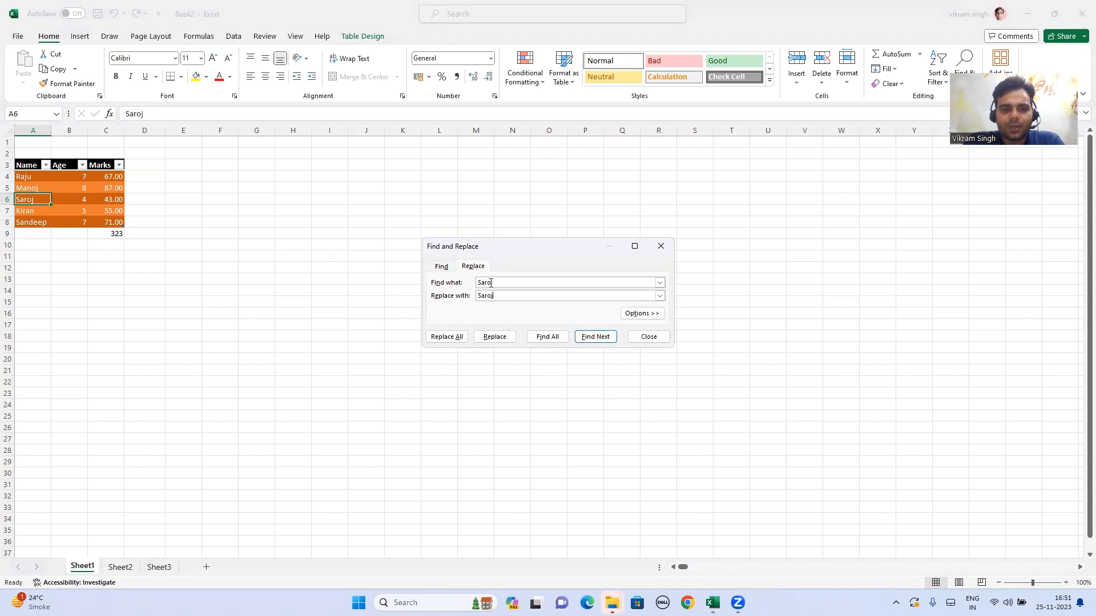
pyautogui.write(' Kumari')
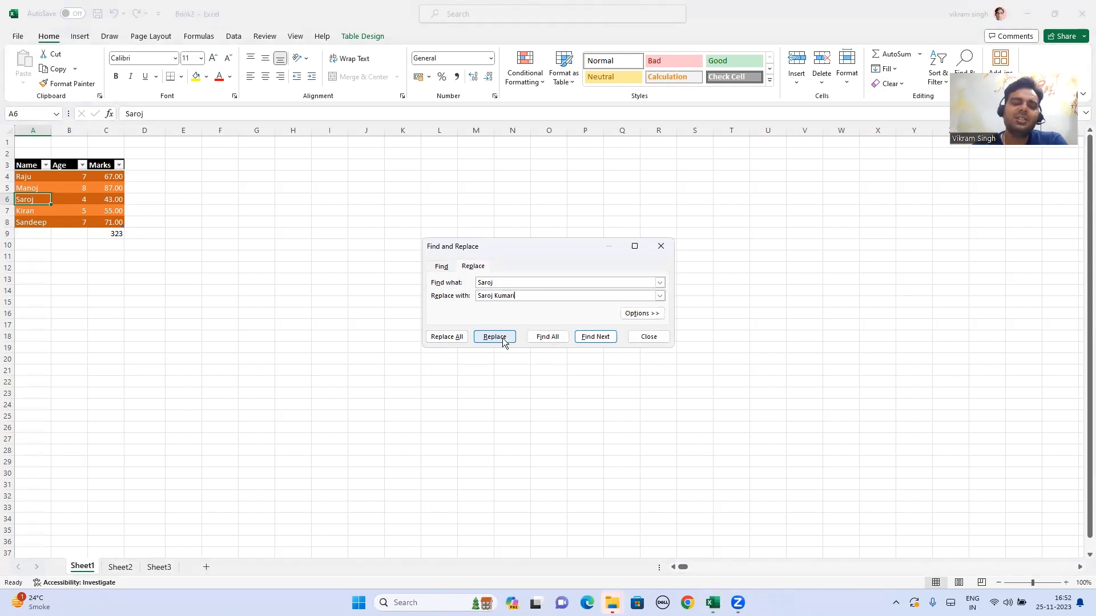
pyautogui.click(449, 338)
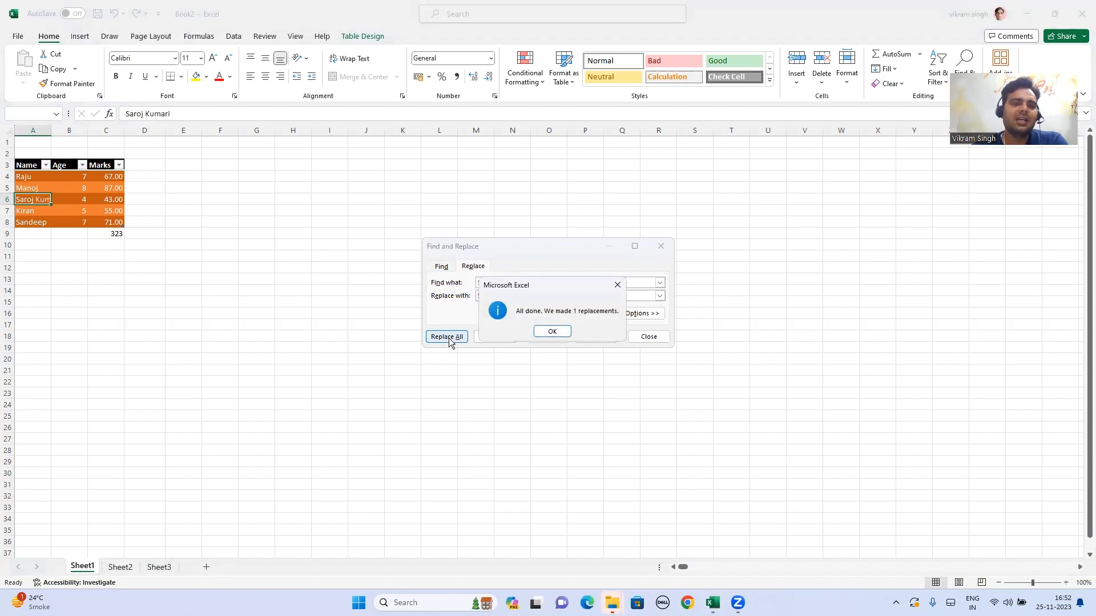
pyautogui.click(552, 332)
# Step: Close Find and Replace, autofit column A, and switch to the Excel Course Content workbook
pyautogui.click(657, 249)
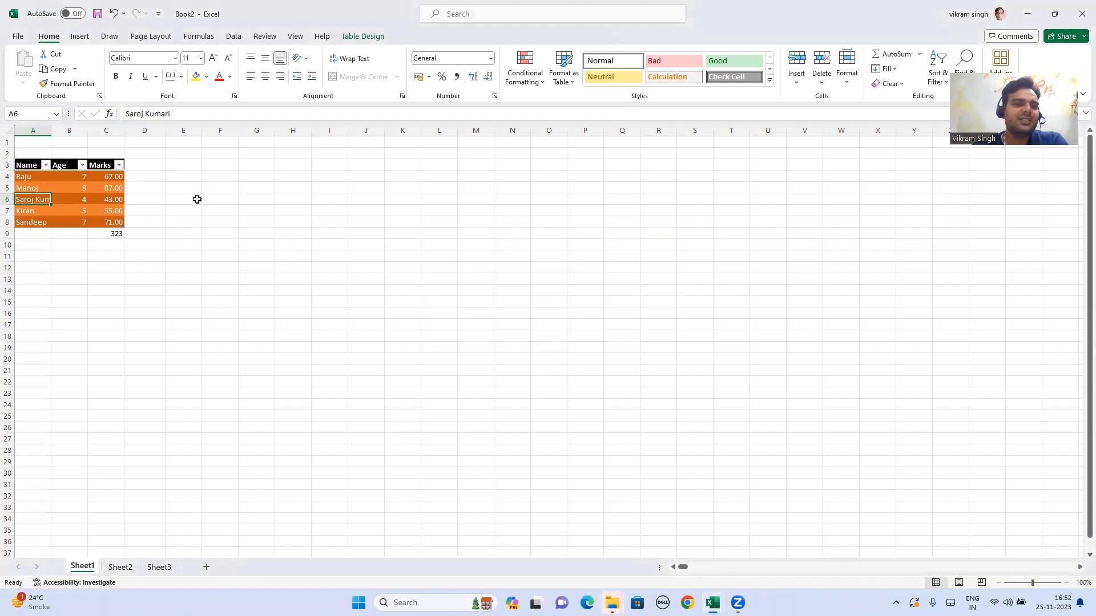
pyautogui.doubleClick(52, 130)
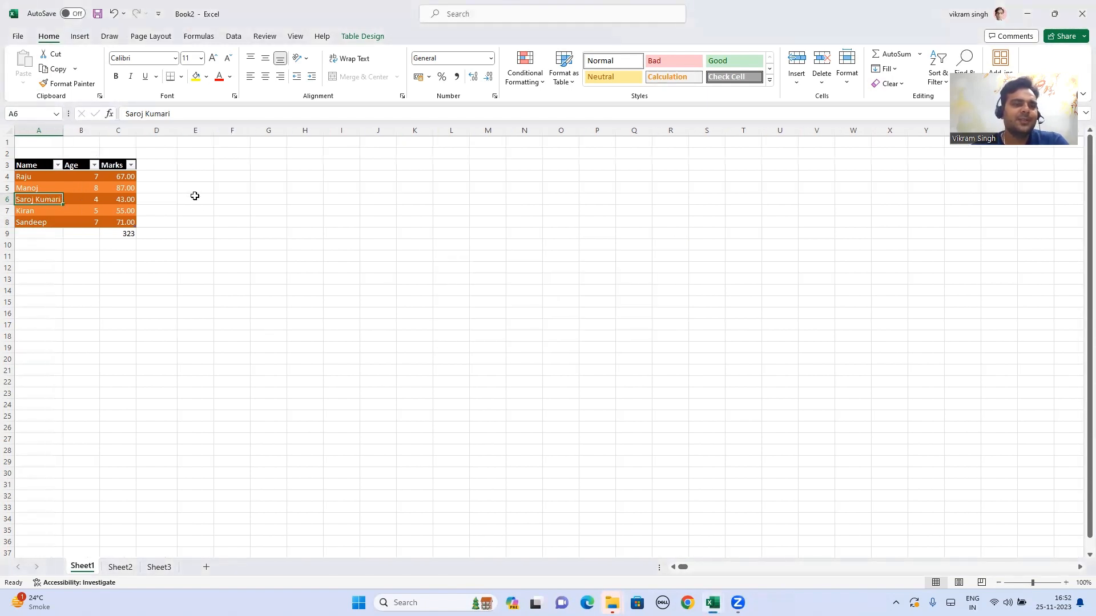
pyautogui.hotkey('alt', 'Tab')
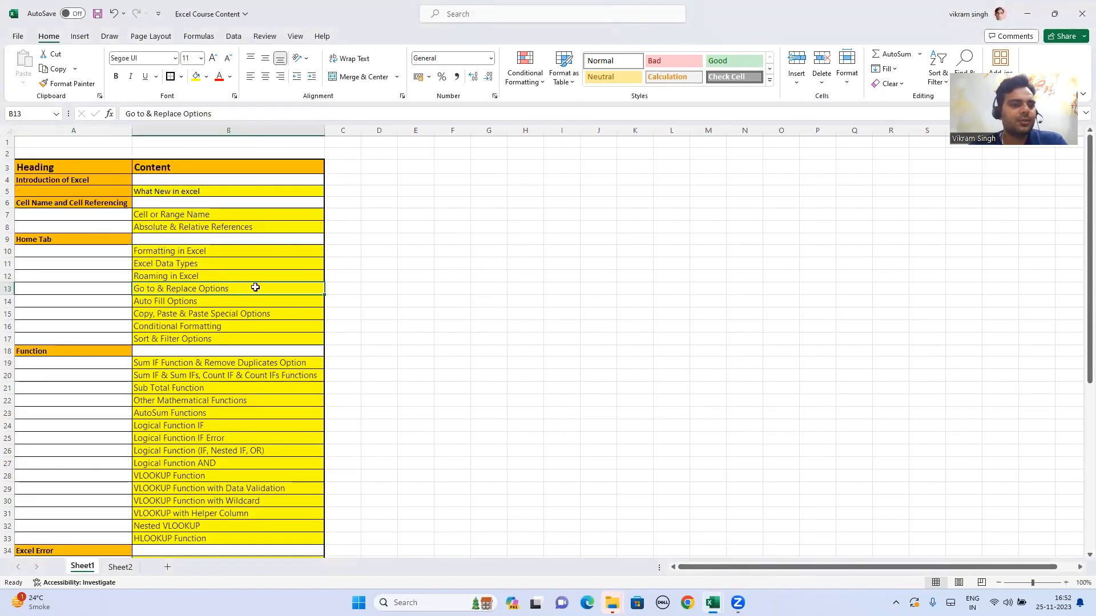
# Step: Return to Book2, select the names in A5:A8, then deselect them by clicking D8
pyautogui.hotkey('alt', 'Tab')
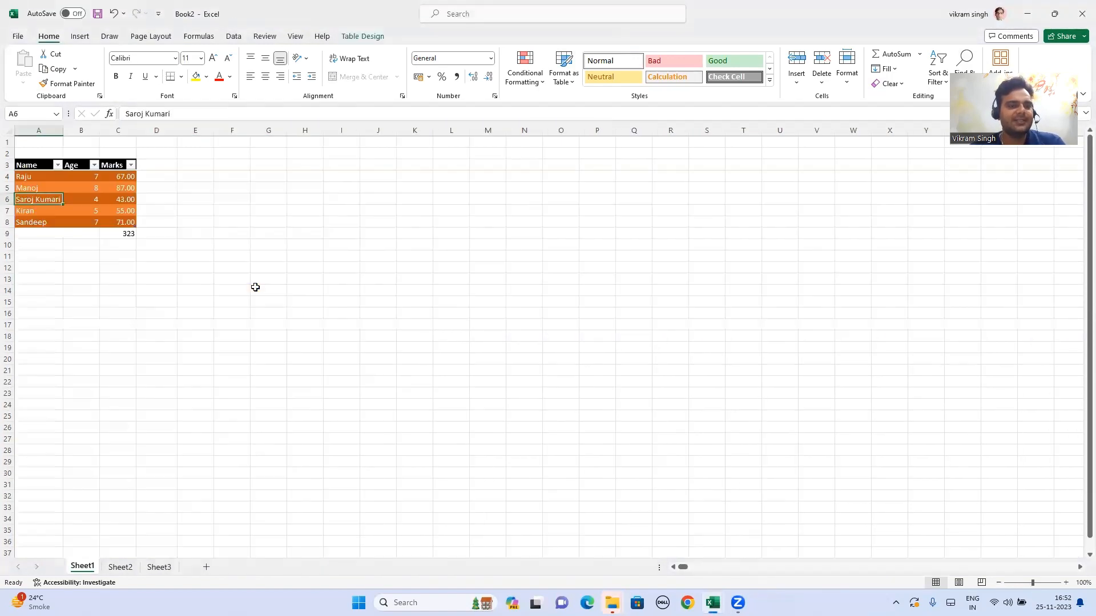
pyautogui.click(45, 187)
pyautogui.moveTo(45, 187); pyautogui.dragTo(54, 220)
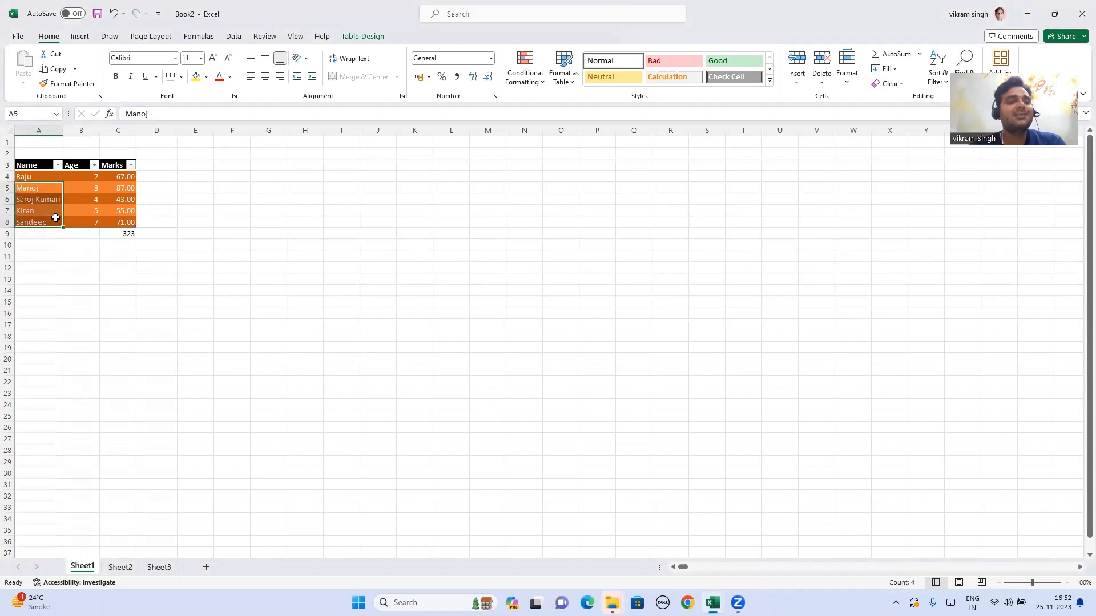
pyautogui.click(166, 221)
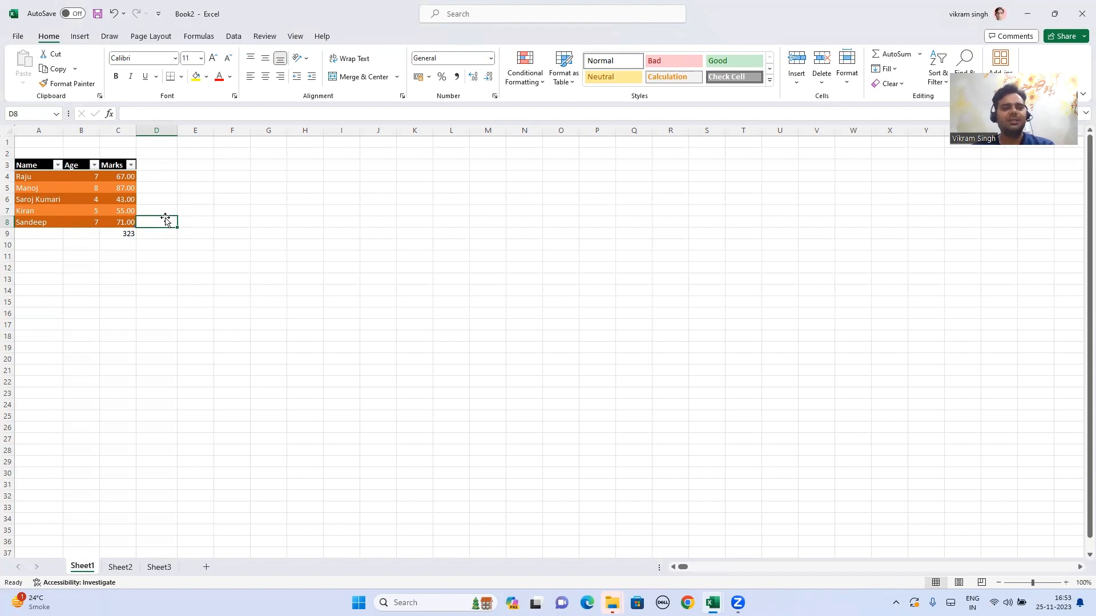
pyautogui.hotkey('alt', 'Tab')
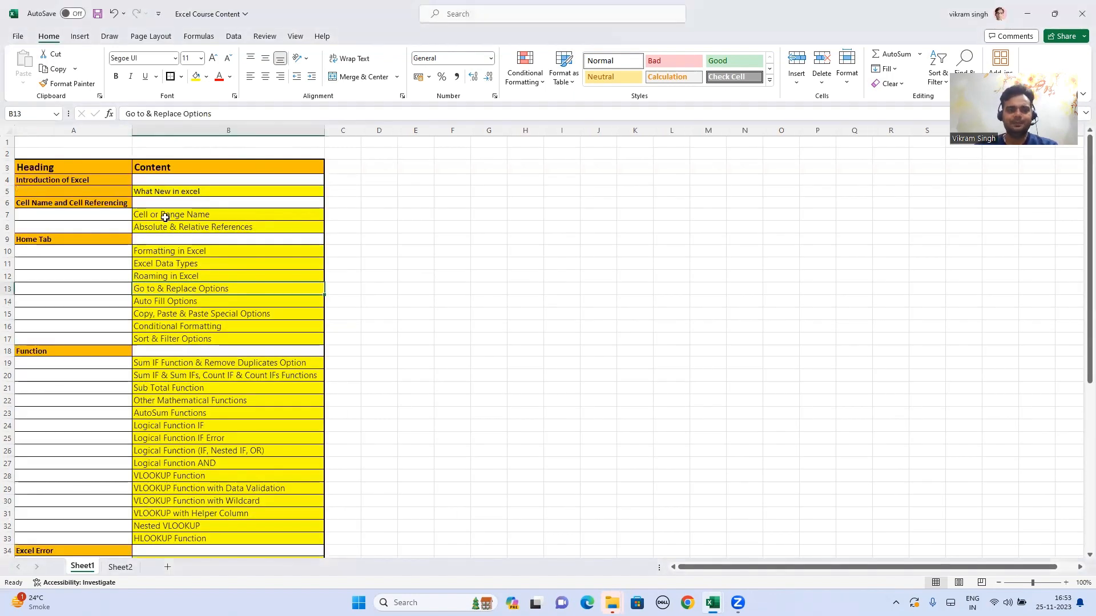
pyautogui.click(197, 303)
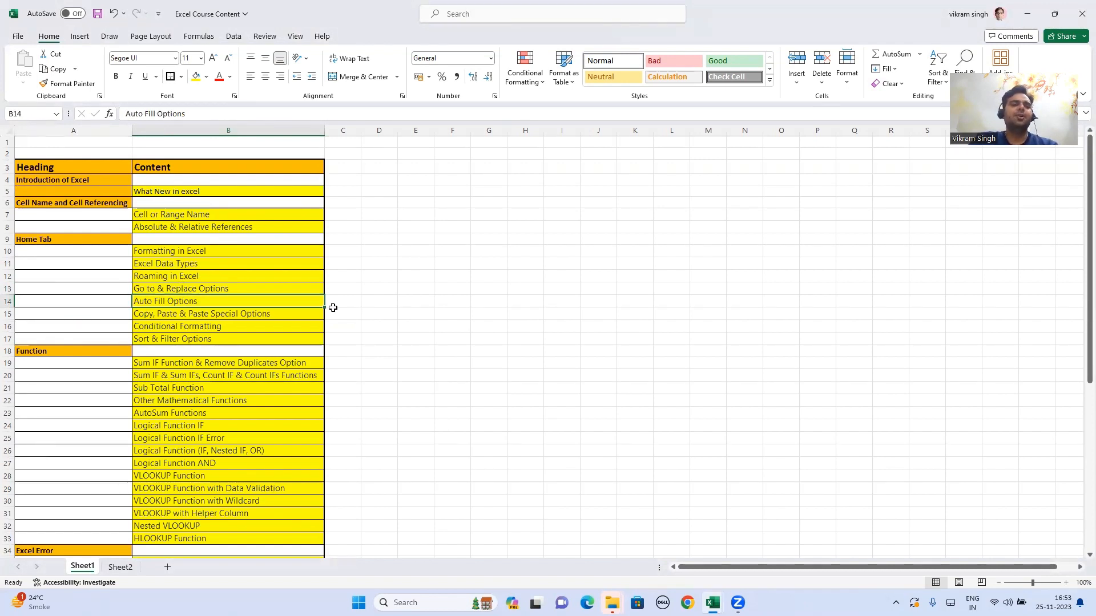
pyautogui.hotkey('alt', 'Tab')
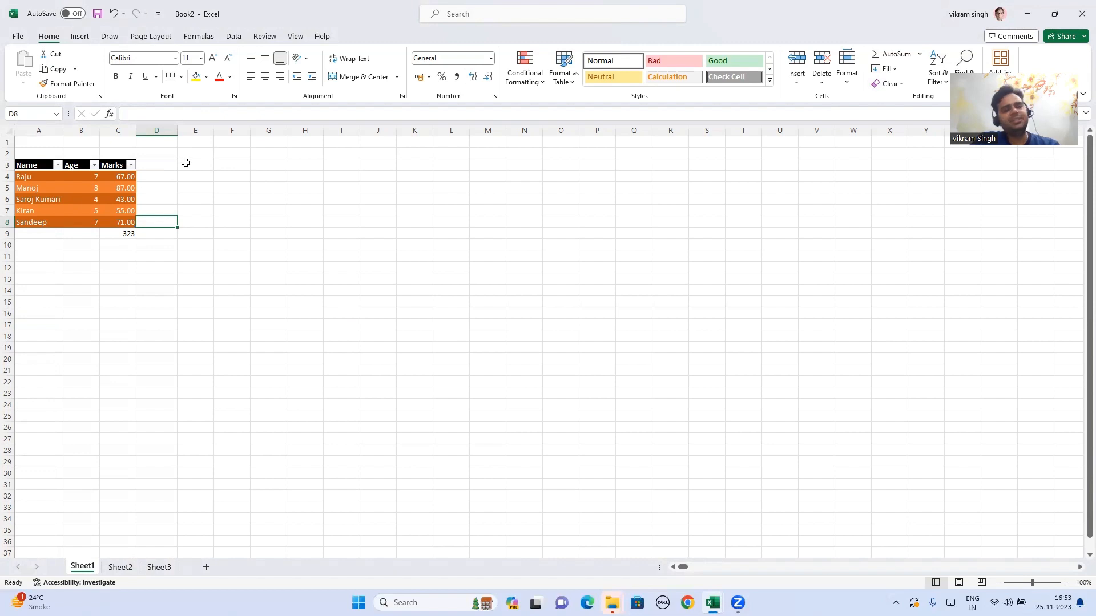
# Step: Enter 1 in A1 and 2 in B1, then select all of row 1
pyautogui.click(161, 265)
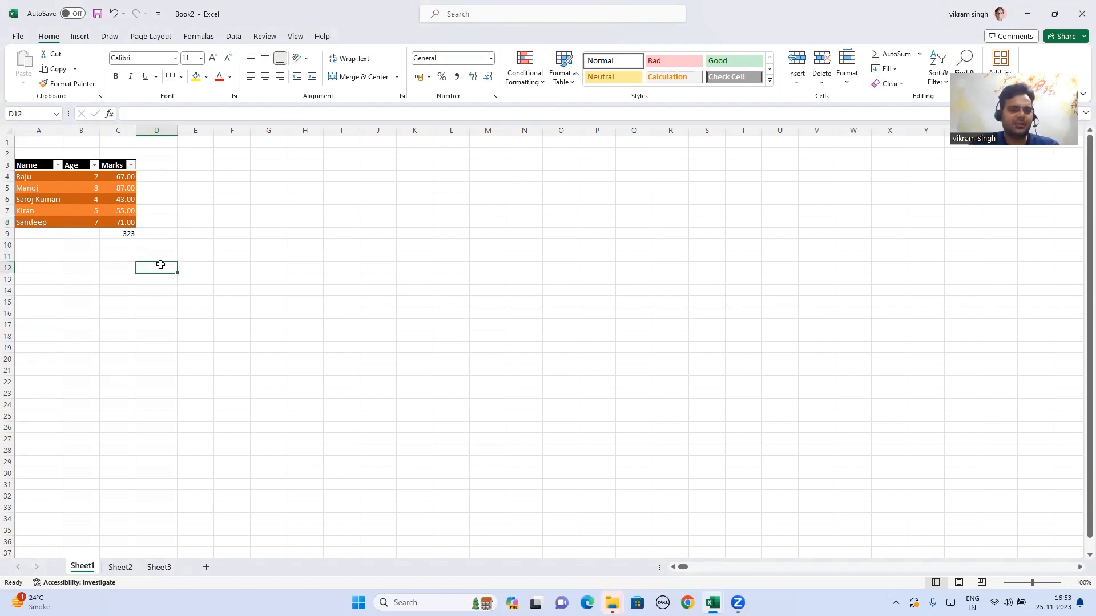
pyautogui.click(205, 154)
pyautogui.click(202, 143)
pyautogui.click(46, 141)
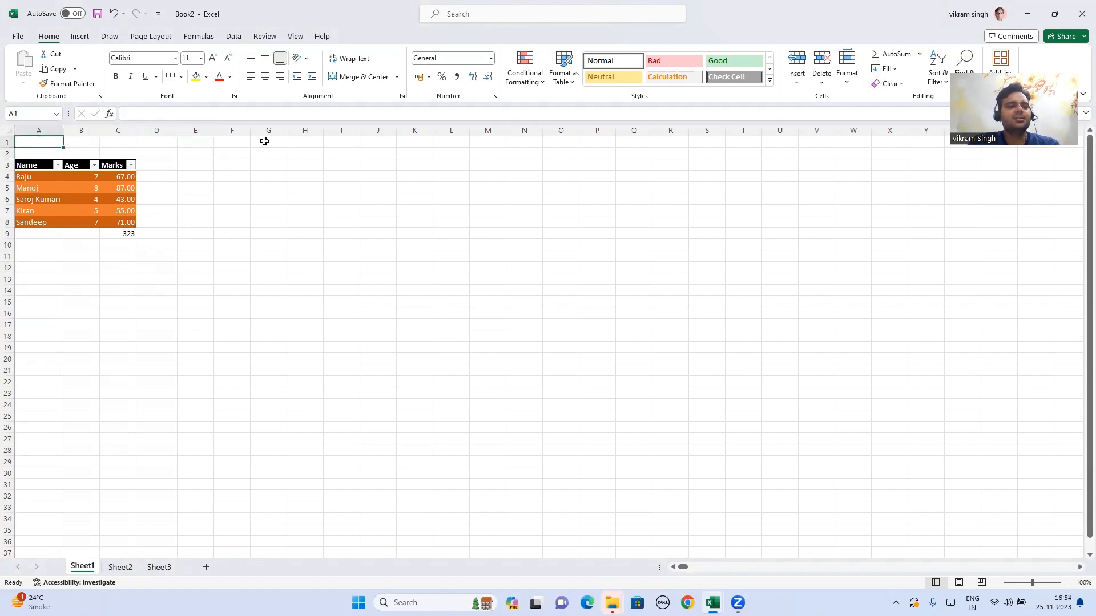
pyautogui.write('1')
pyautogui.press('Tab')
pyautogui.write('2')
pyautogui.hotkey('shift', 'Tab')
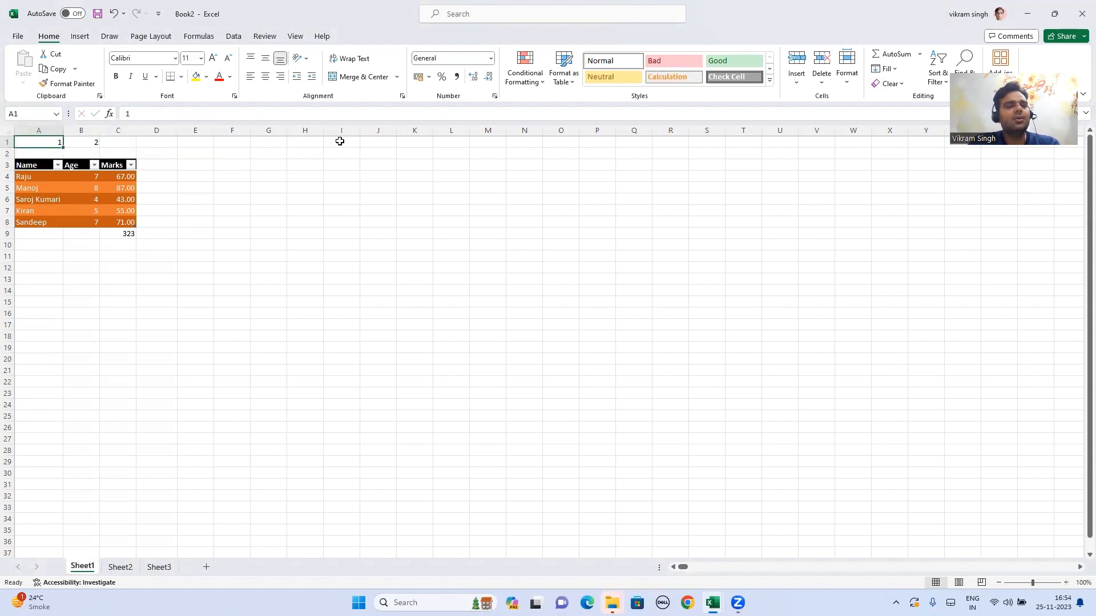
pyautogui.hotkey('shift', 'Right')
pyautogui.hotkey('shift', 'space')
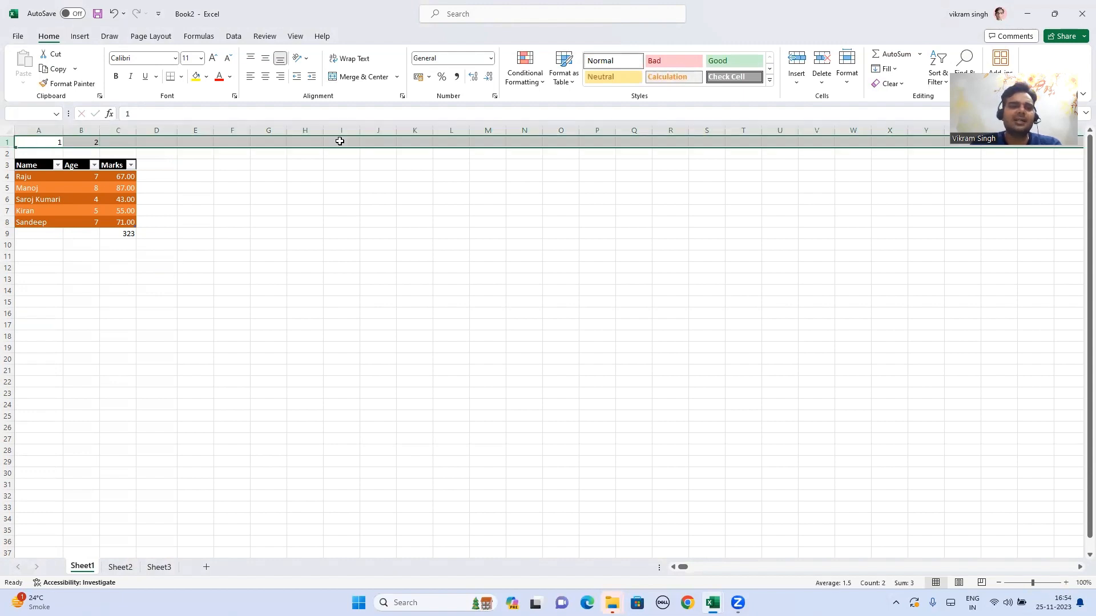
# Step: Fill row 1 with a linear Rows series stepping by 1, reaching 16384 at XFD1
pyautogui.click(885, 69)
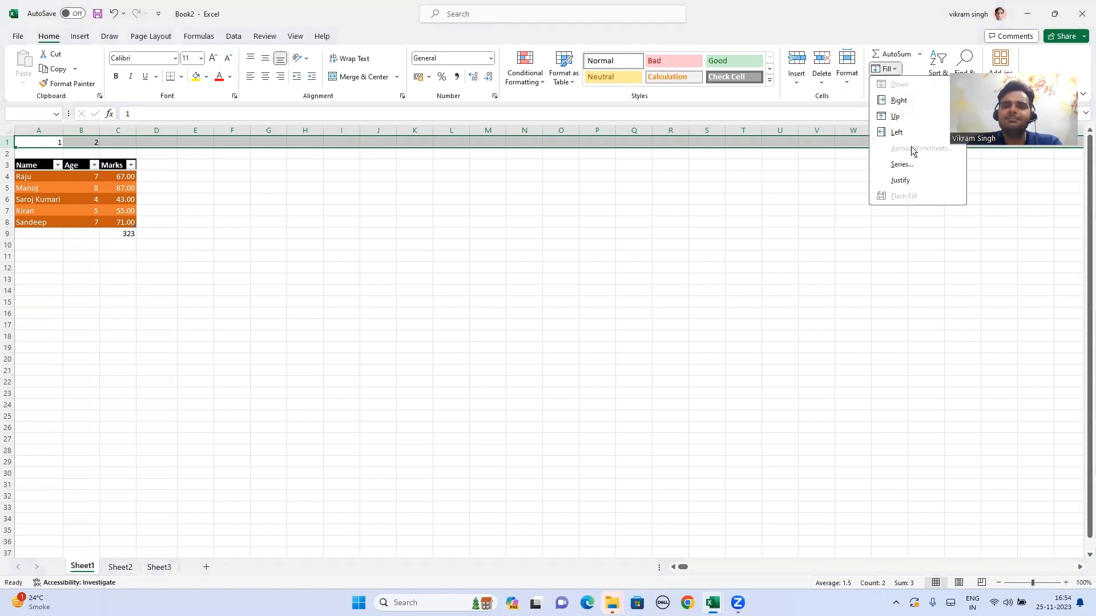
pyautogui.click(905, 165)
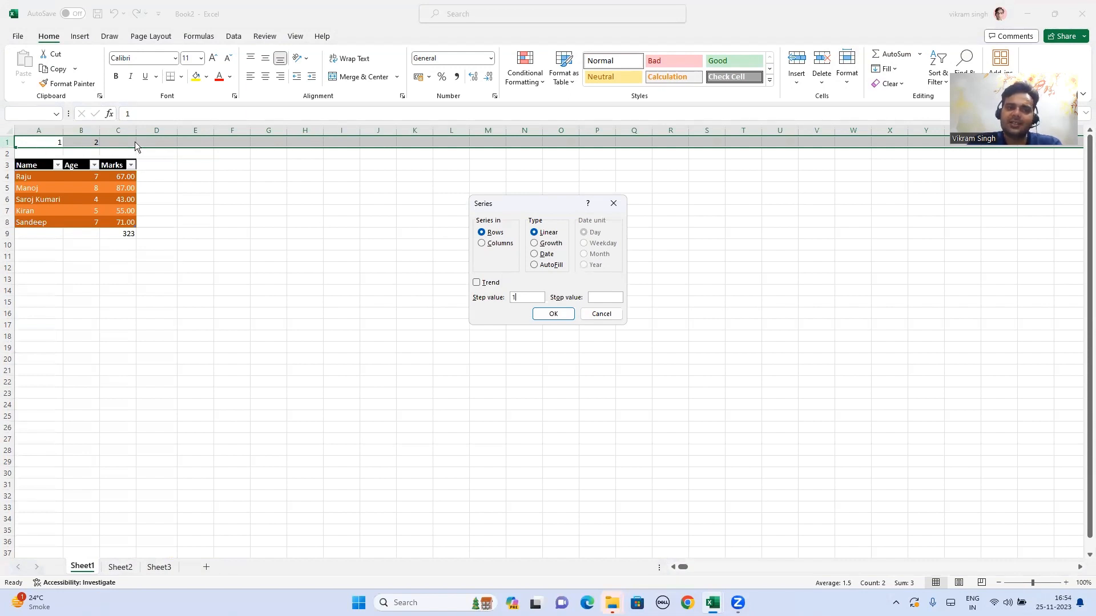
pyautogui.click(592, 297)
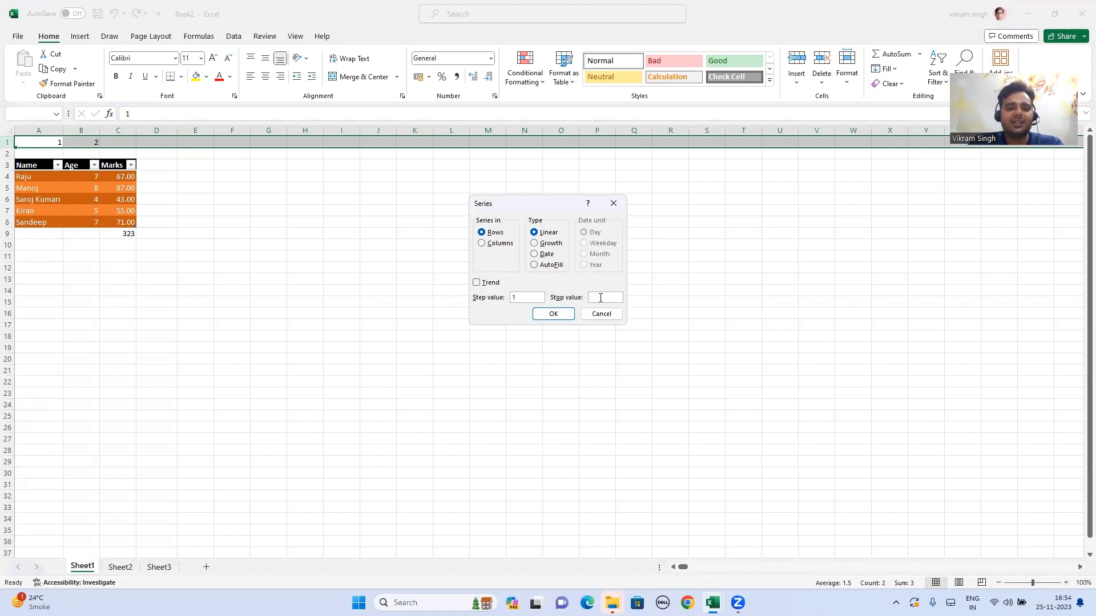
pyautogui.click(548, 319)
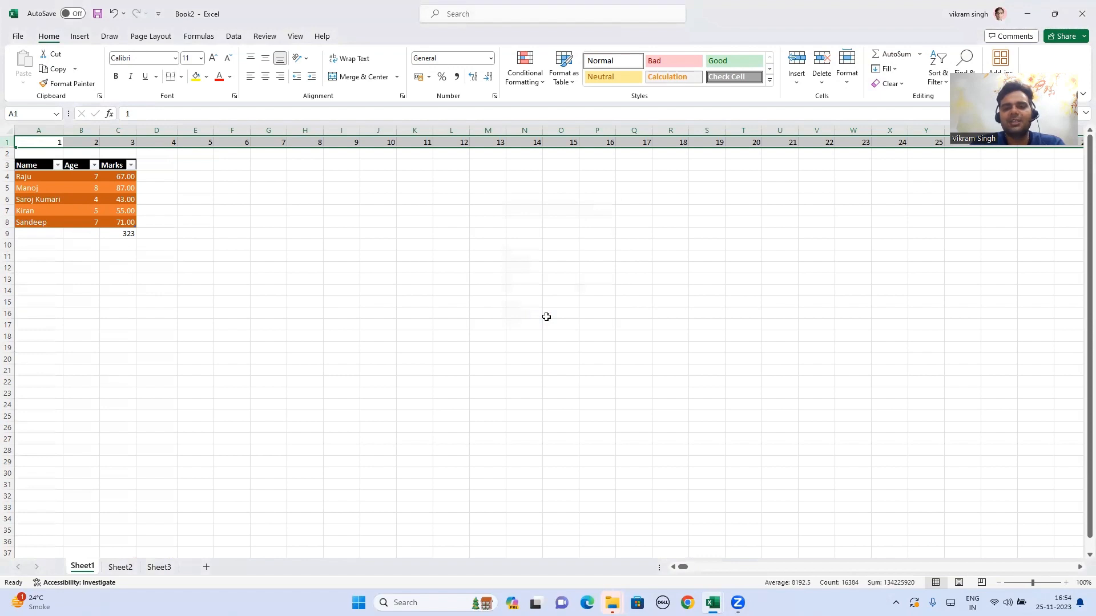
pyautogui.hotkey('ctrl', 'Right')
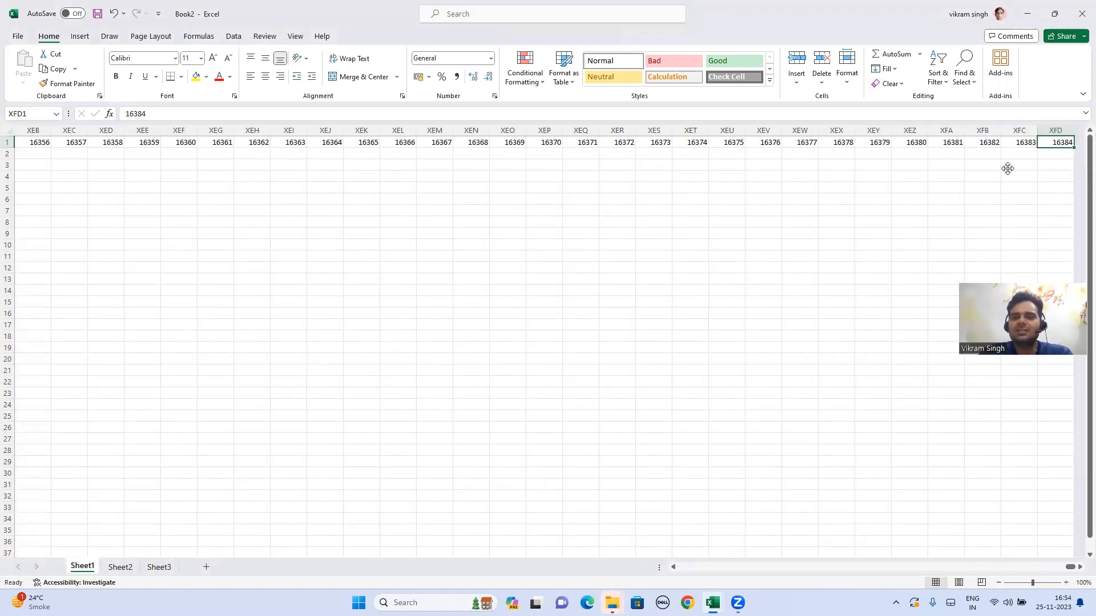
# Step: Select row 1 from XFD1 and delete the entire 1–16384 series
pyautogui.click(1064, 142)
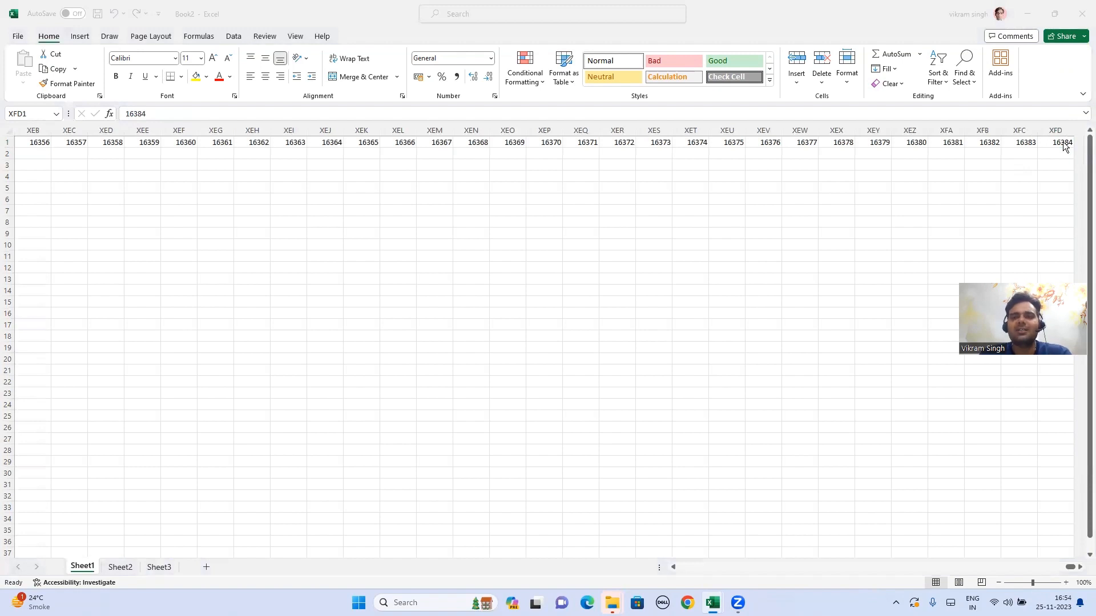
pyautogui.click(1063, 142)
pyautogui.hotkey('shift', 'space')
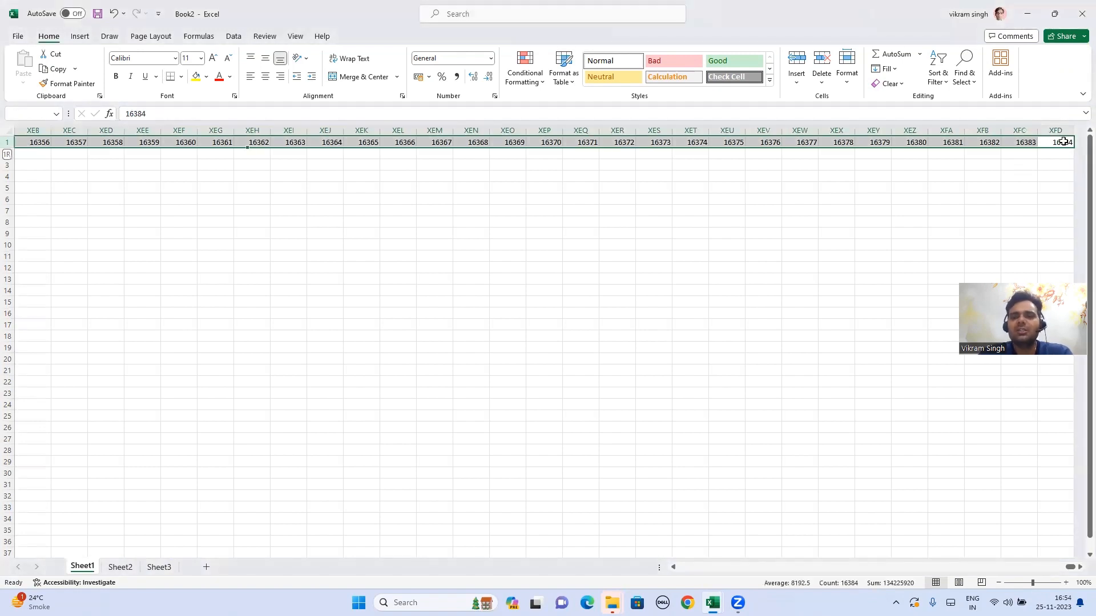
pyautogui.press('Delete')
# Step: Go back to the sheet start and move to C10 below the Marks total
pyautogui.hotkey('ctrl', 'Home')
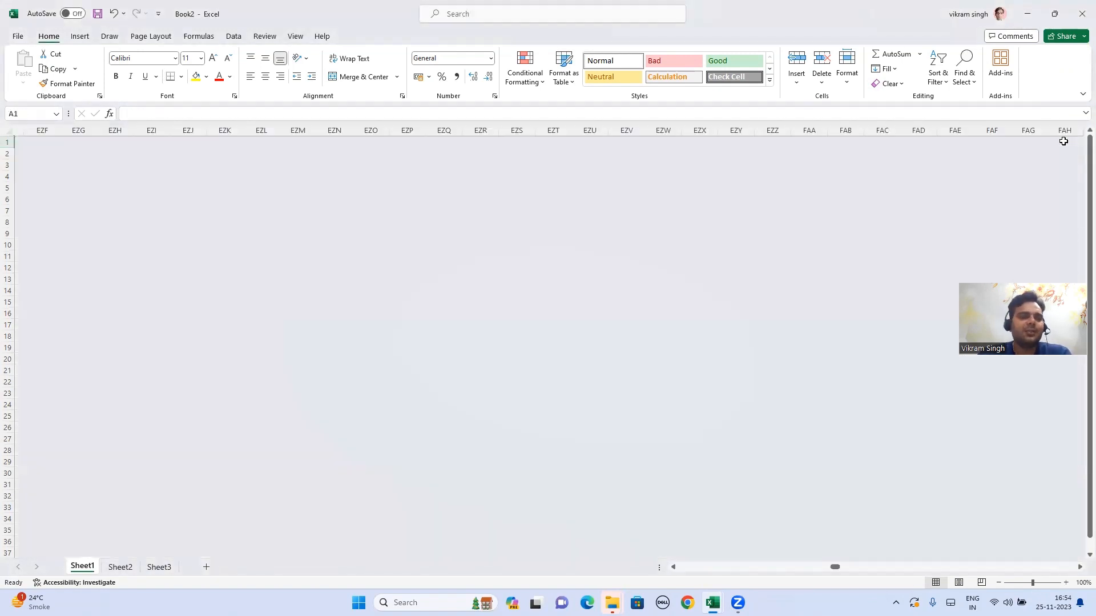
pyautogui.press('Down')
pyautogui.press('Down')
pyautogui.press('Down')
pyautogui.press('Down')
pyautogui.press('Down')
pyautogui.press('Down')
pyautogui.press('Down')
pyautogui.press('Down')
pyautogui.press('Down')
pyautogui.press('Right')
pyautogui.press('Right')
pyautogui.press('Right')
pyautogui.press('Left')
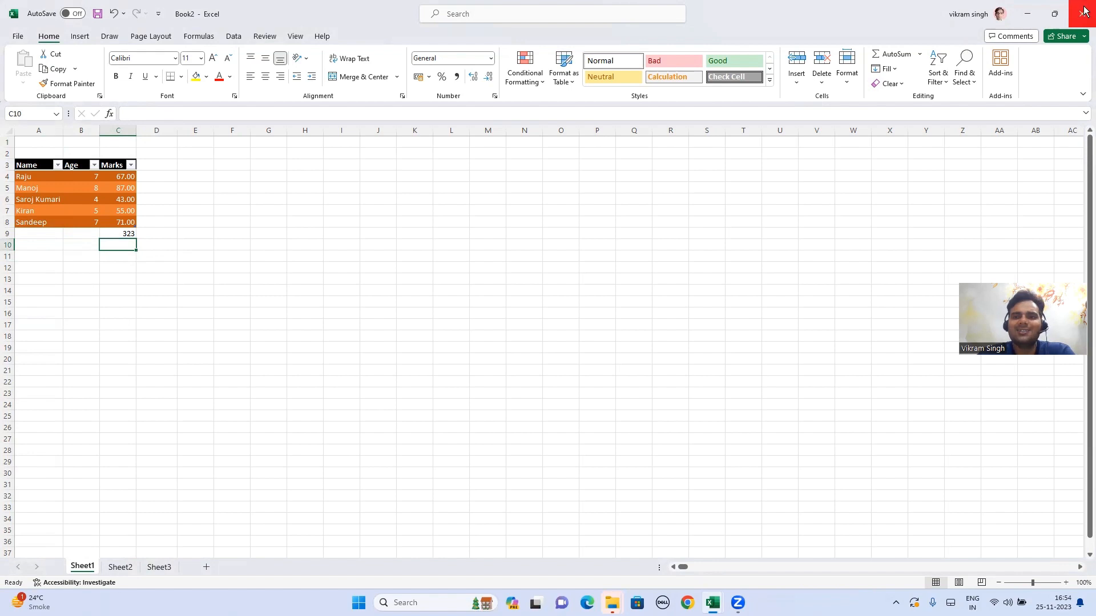
# Step: Fill the total formula down into C10, then select the Marks through 323 to read the status-bar Sum
pyautogui.click(892, 69)
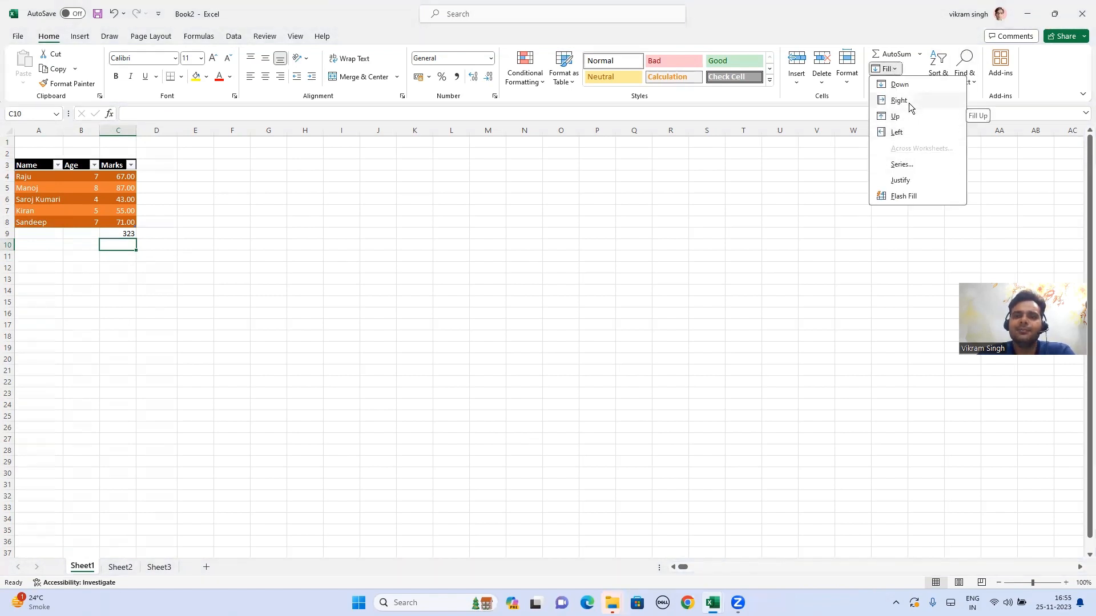
pyautogui.click(899, 84)
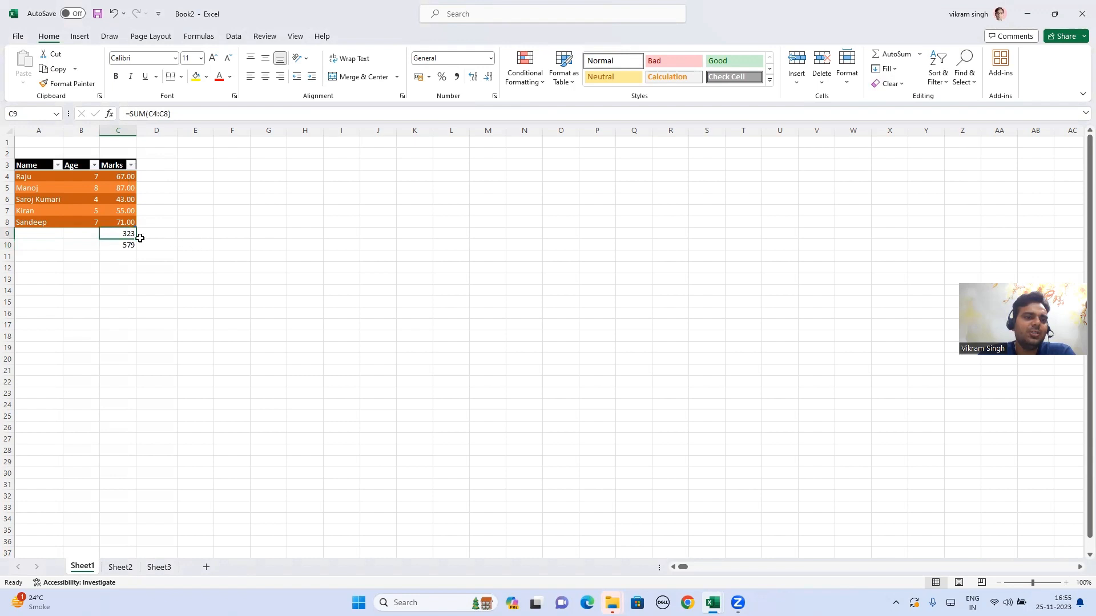
pyautogui.click(124, 177)
pyautogui.moveTo(124, 177); pyautogui.dragTo(130, 233)
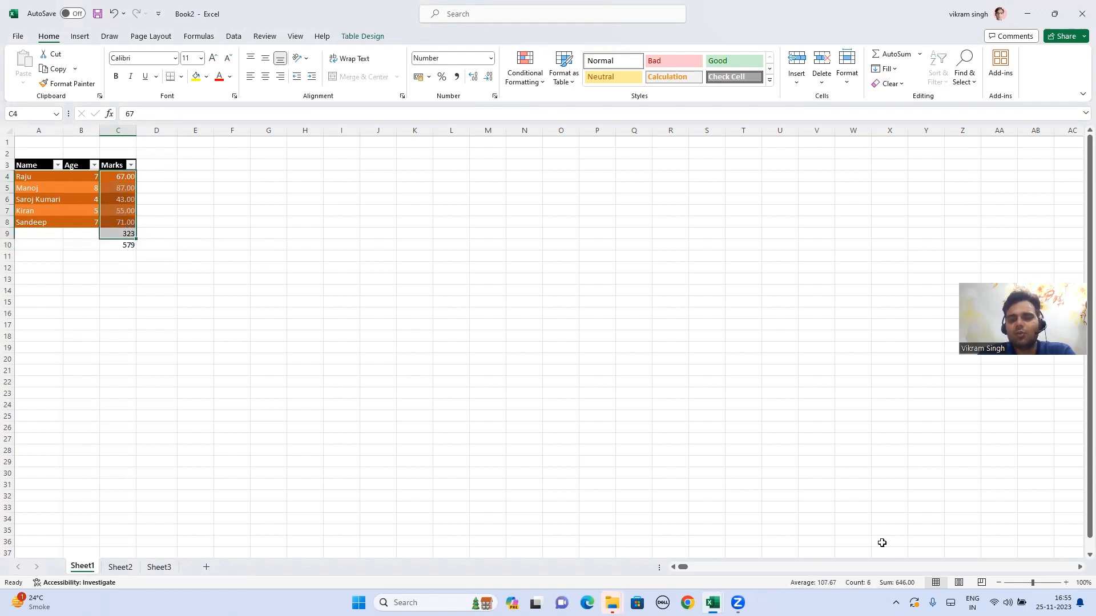
pyautogui.click(125, 187)
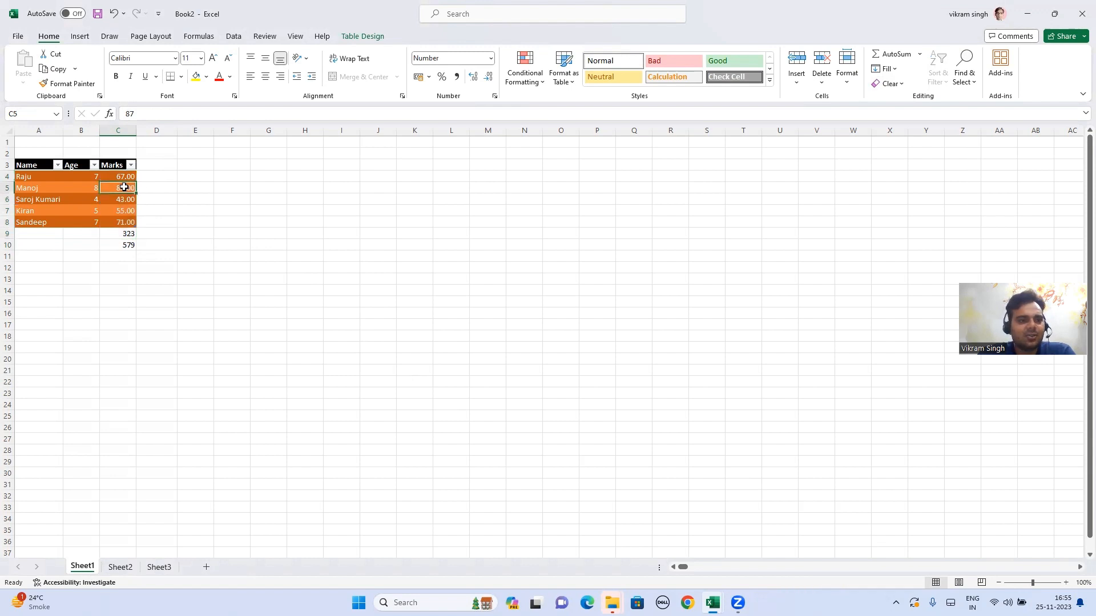
# Step: Inspect C10's copied =SUM(C5:C9) showing 579, recheck the Marks Sum, and deselect
pyautogui.click(123, 246)
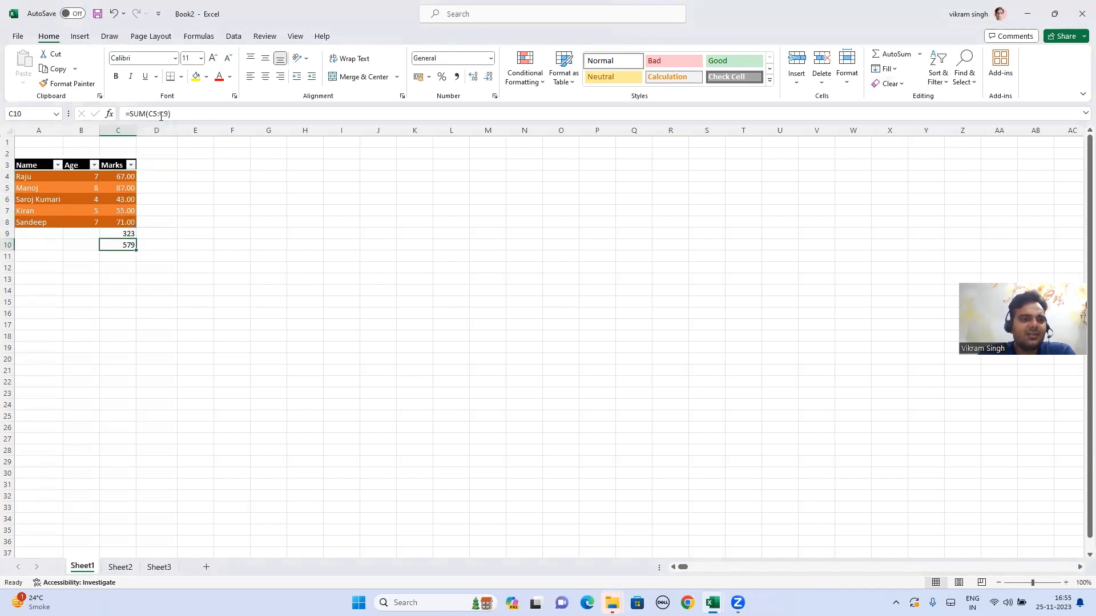
pyautogui.moveTo(121, 187); pyautogui.dragTo(130, 235)
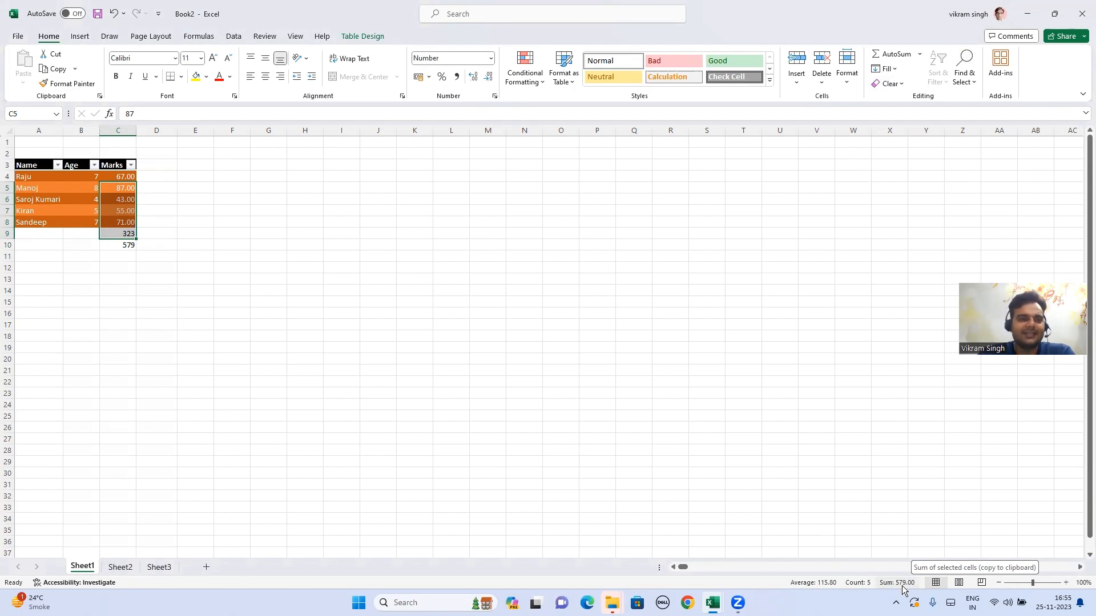
pyautogui.click(162, 246)
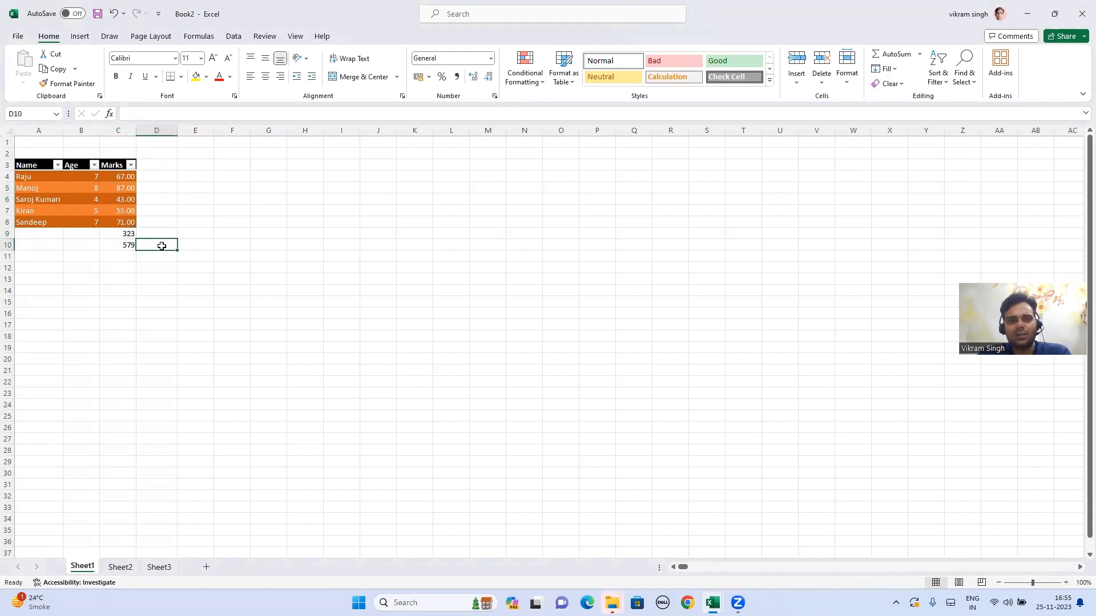
# Step: Delete the copied 579 formula from C10, leaving only the 323 Marks total
pyautogui.click(122, 256)
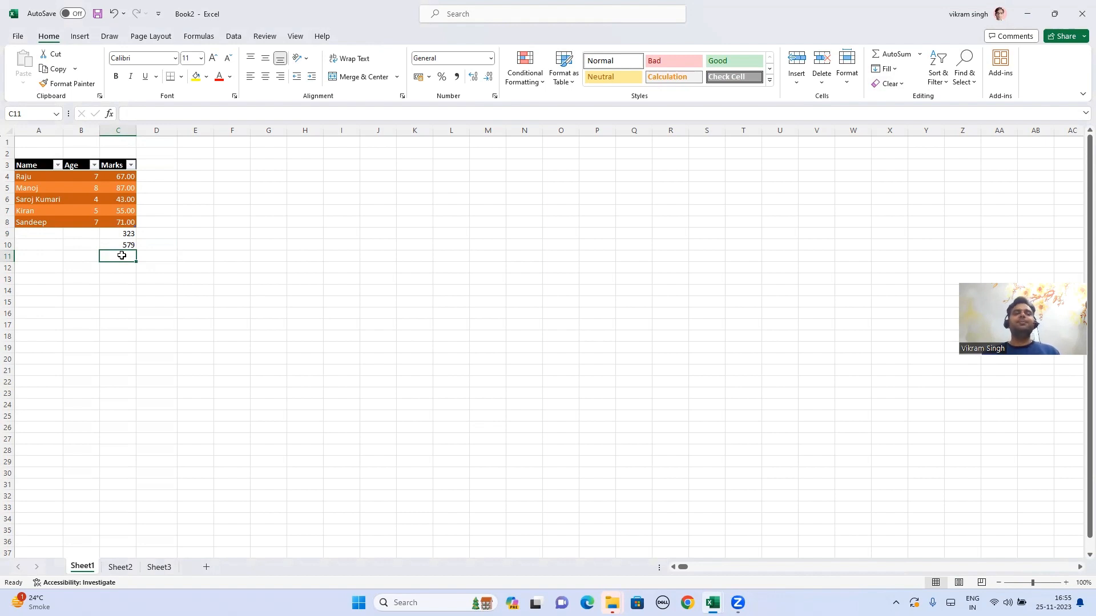
pyautogui.press('Up')
pyautogui.press('Delete')
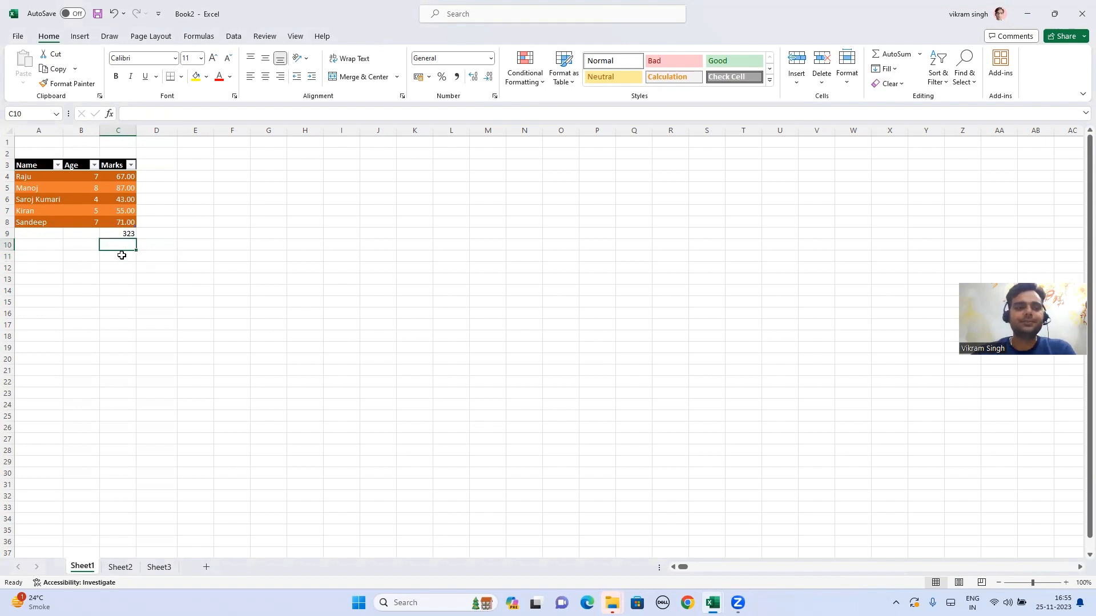
# Step: Check the Copy, Paste & Paste Special topic, then select Book2's Name/Age/Marks table A3:C8
pyautogui.hotkey('alt', 'Tab')
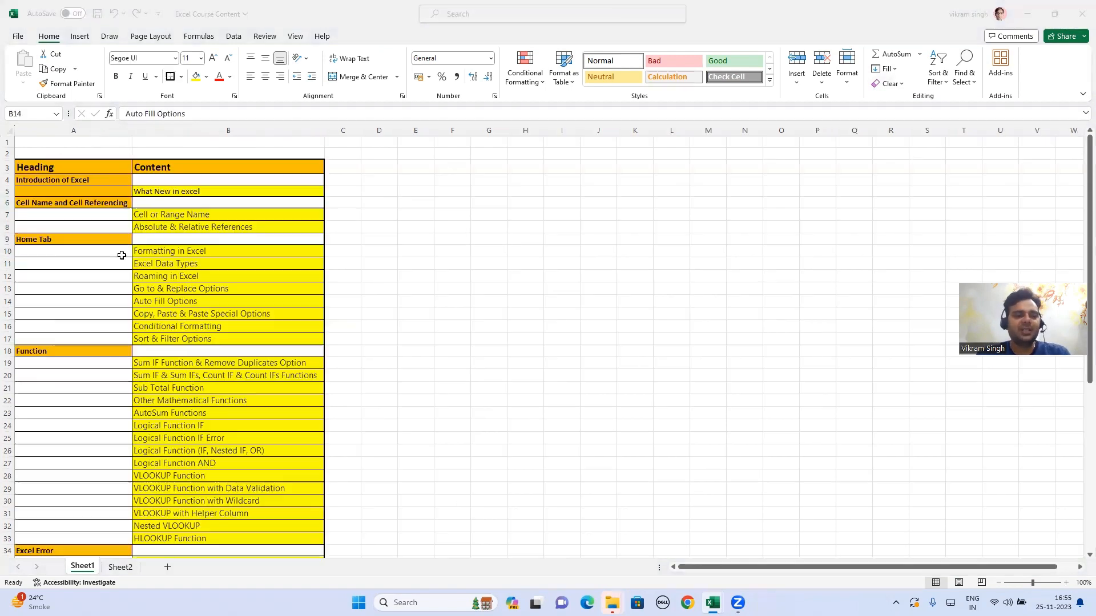
pyautogui.click(237, 317)
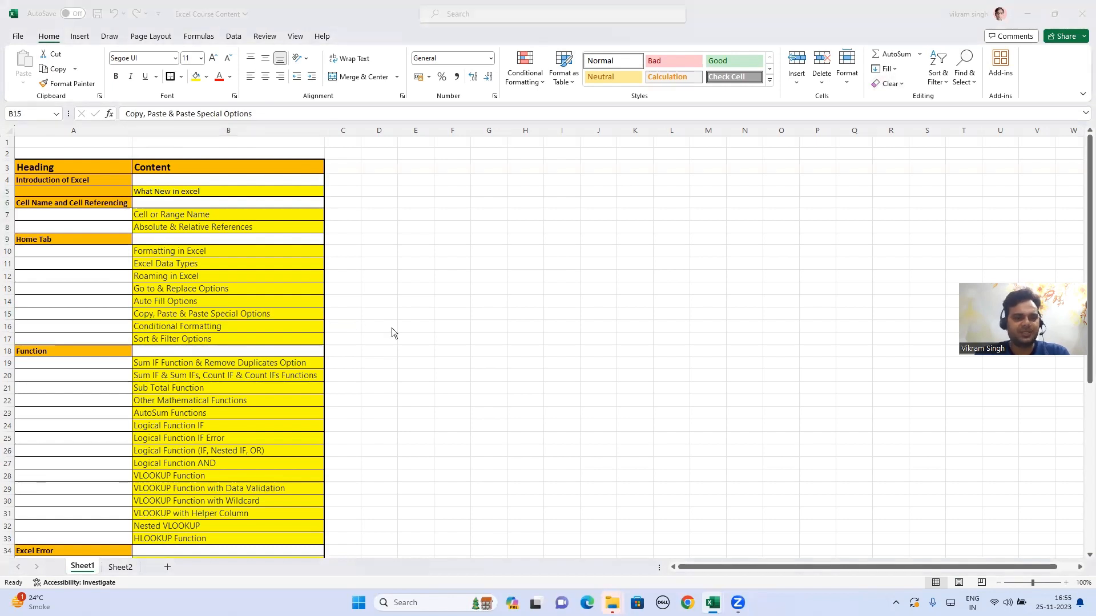
pyautogui.hotkey('alt', 'Tab')
pyautogui.click(43, 165)
pyautogui.moveTo(43, 165); pyautogui.dragTo(124, 221)
# Step: Copy the table and paste it as values only at F3
pyautogui.hotkey('ctrl', 'c')
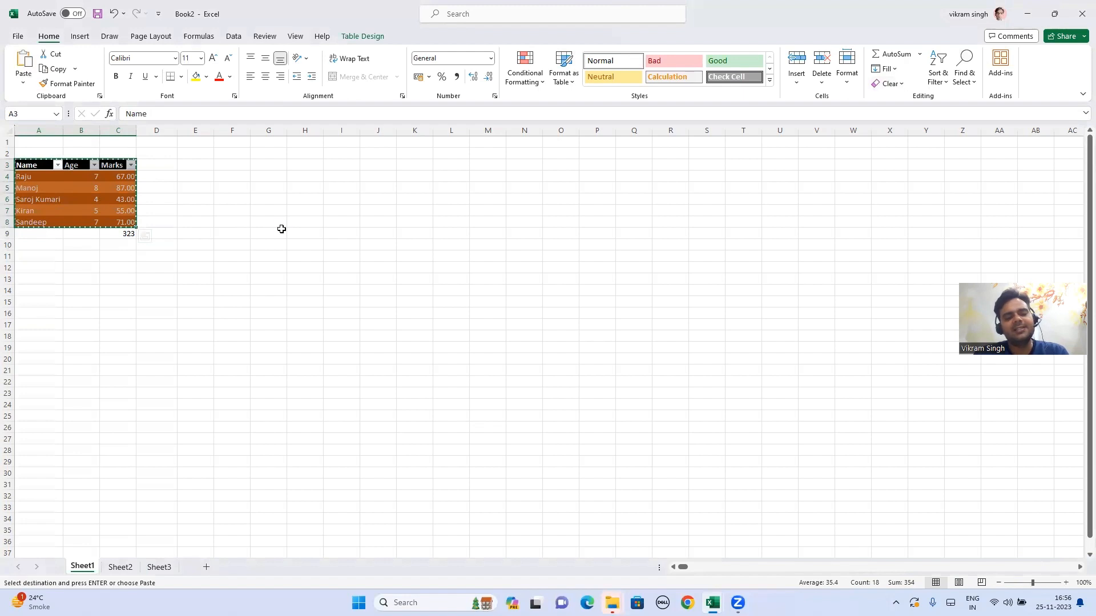
pyautogui.click(293, 164)
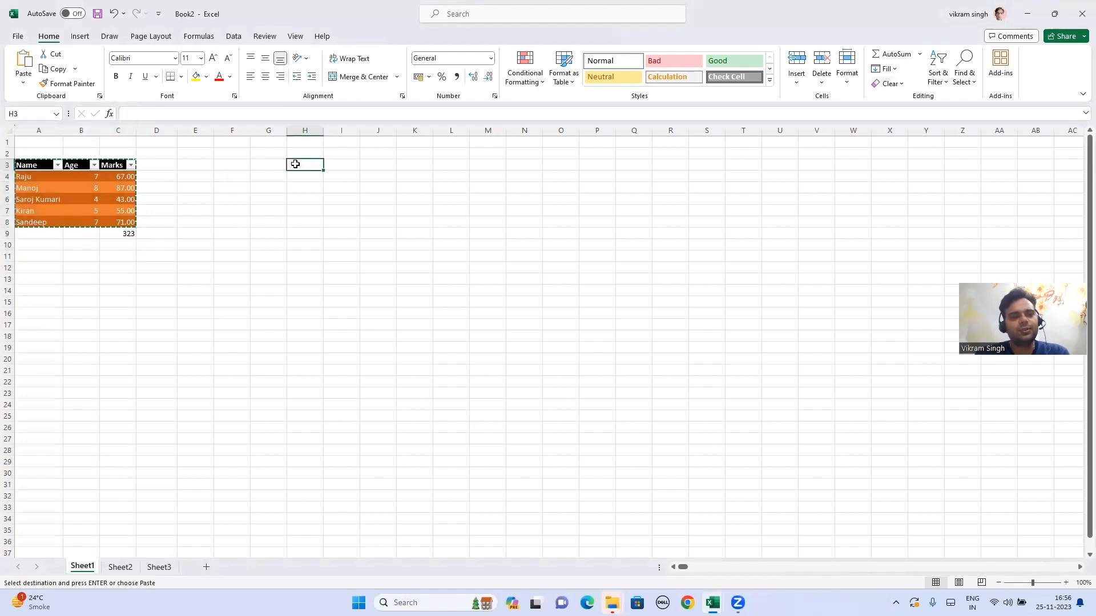
pyautogui.click(245, 167)
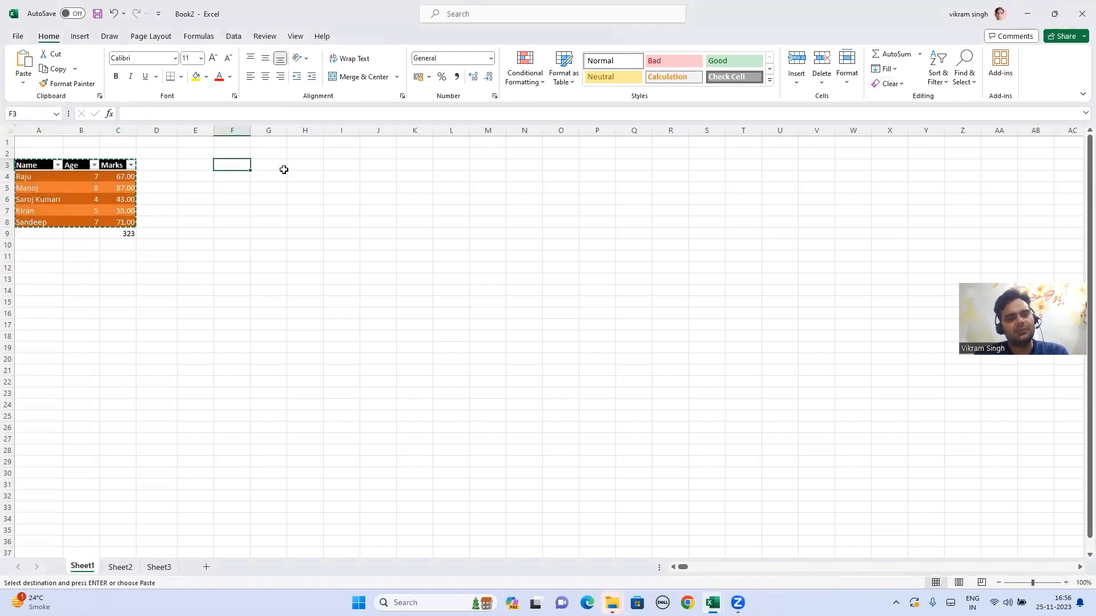
pyautogui.hotkey('ctrl', 'v')
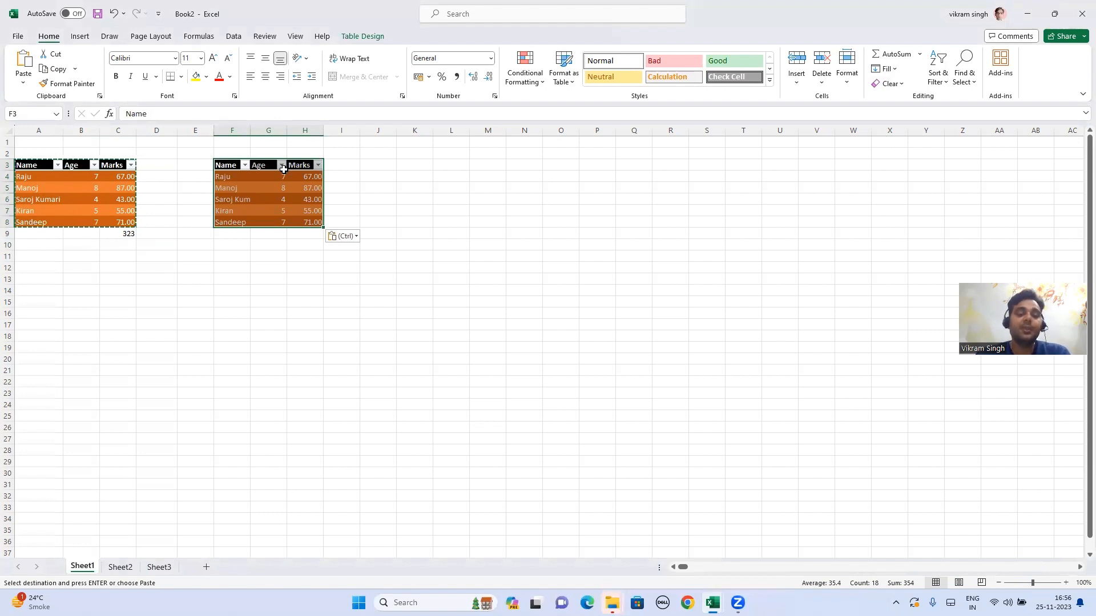
pyautogui.hotkey('ctrl', 'z')
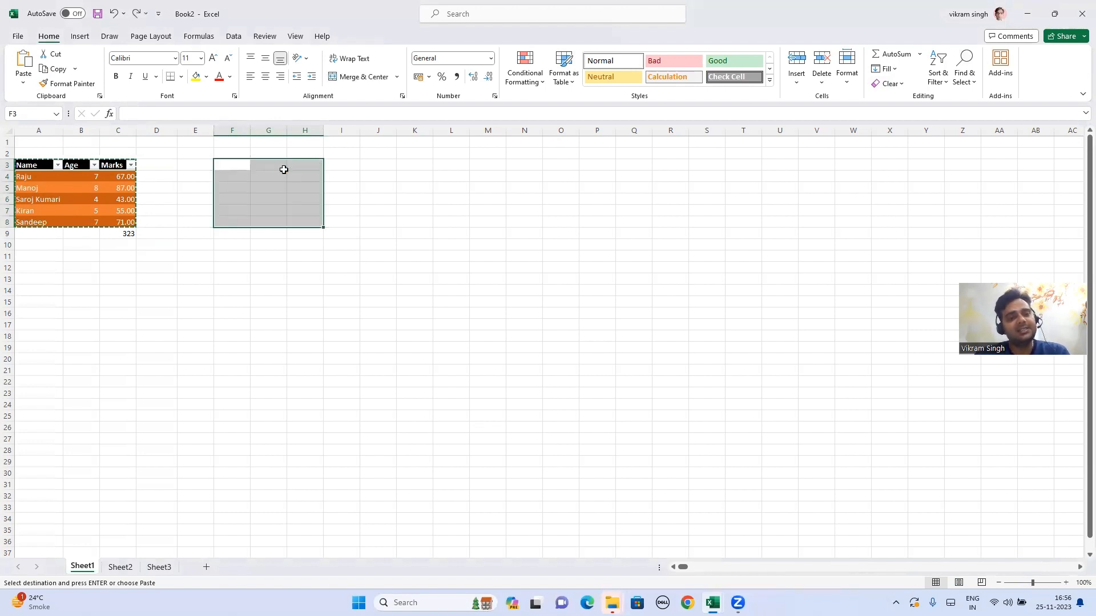
pyautogui.click(231, 166)
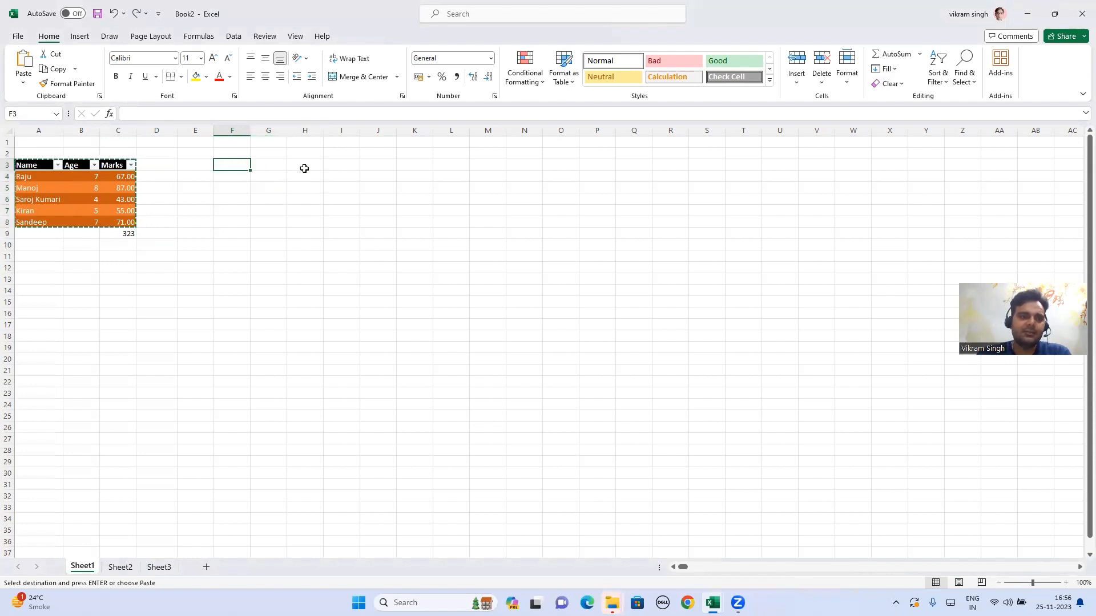
pyautogui.click(25, 87)
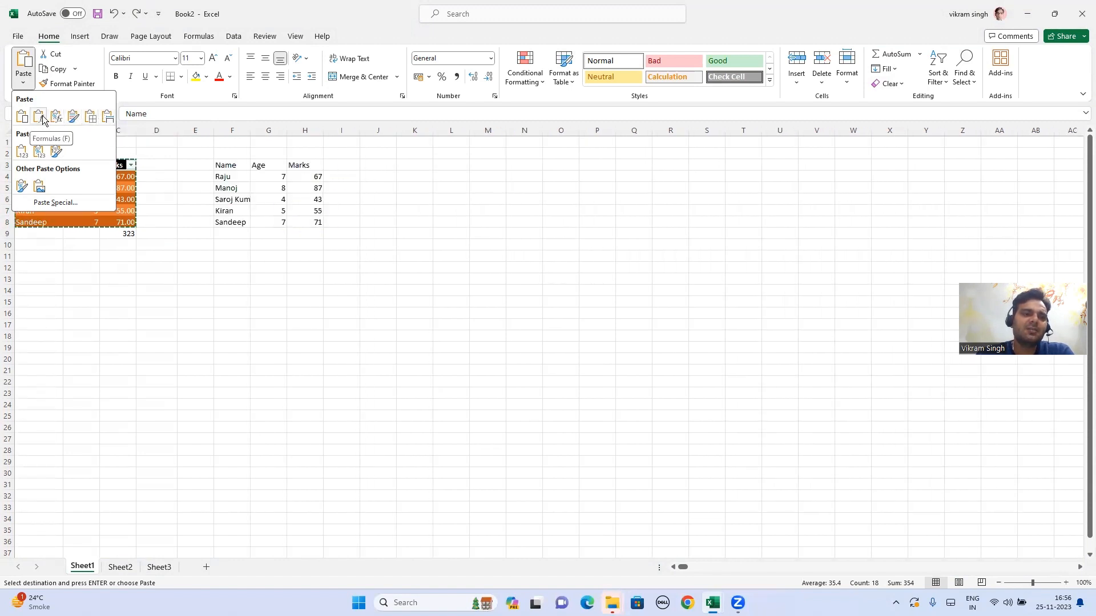
pyautogui.click(22, 152)
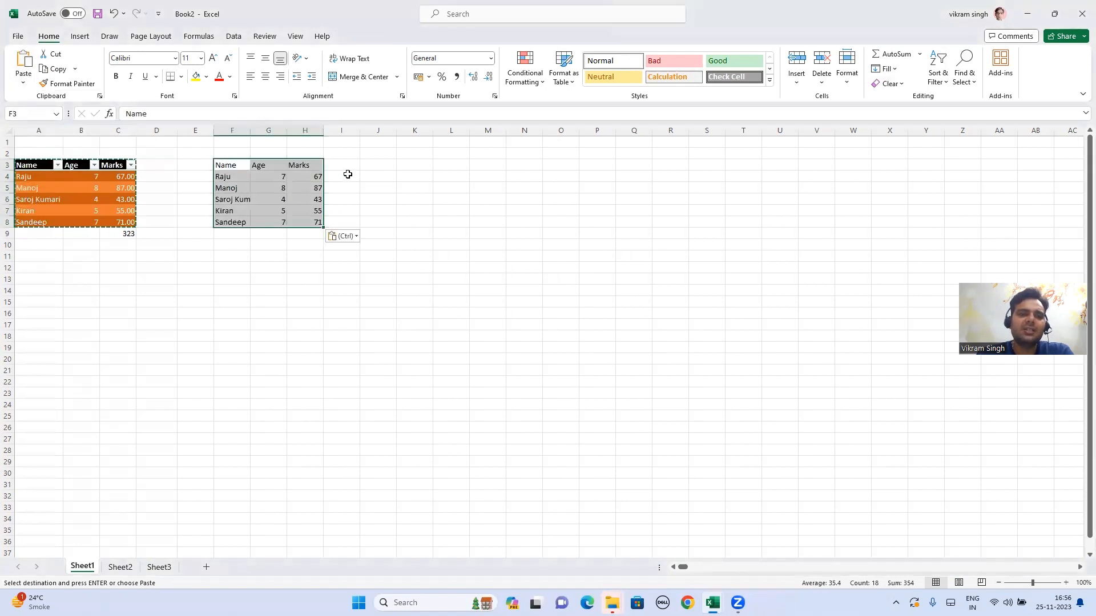
# Step: Paste a second copy at J3 keeping the source formatting
pyautogui.click(386, 167)
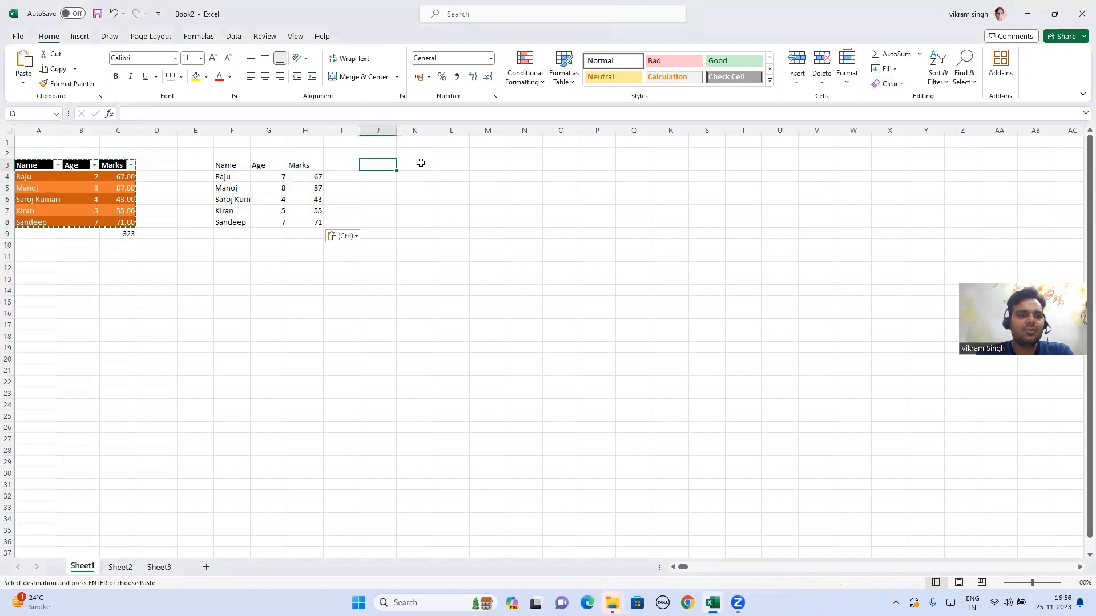
pyautogui.click(23, 82)
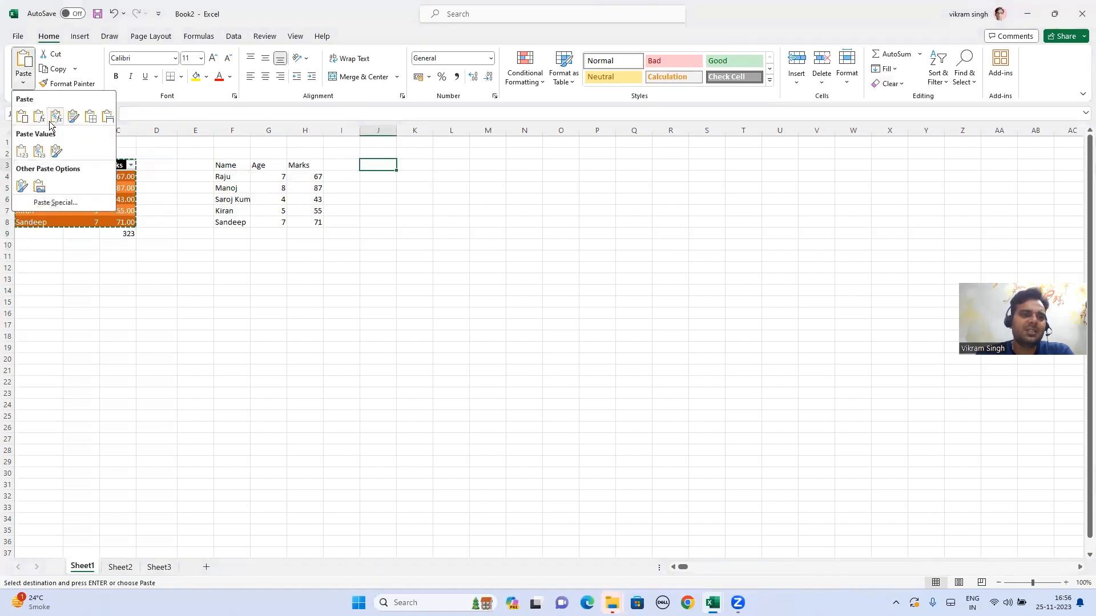
pyautogui.click(51, 121)
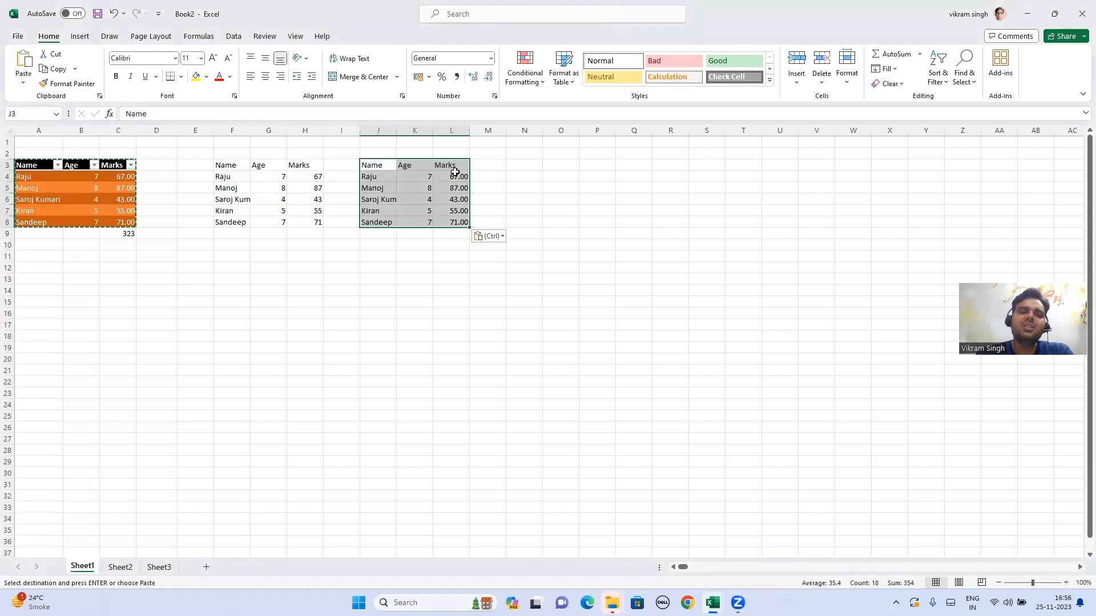
pyautogui.click(23, 83)
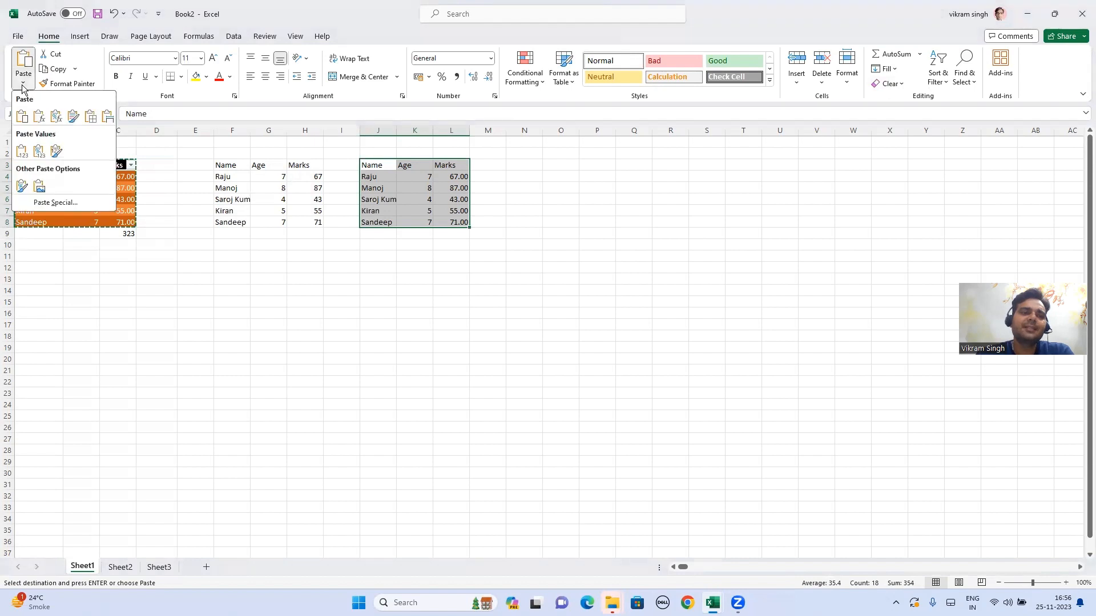
pyautogui.click(70, 121)
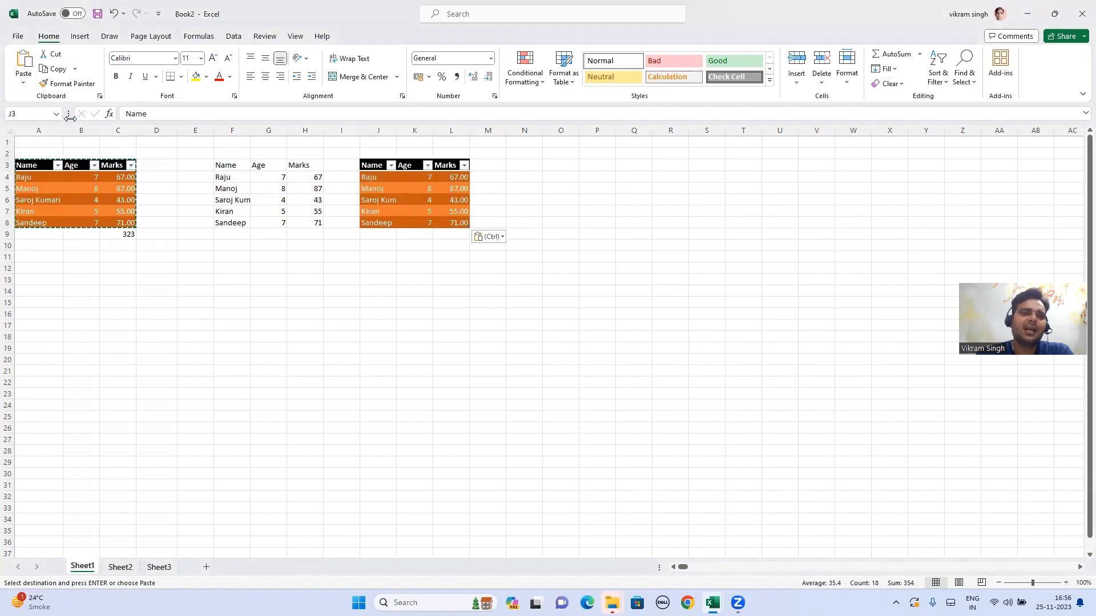
pyautogui.click(393, 188)
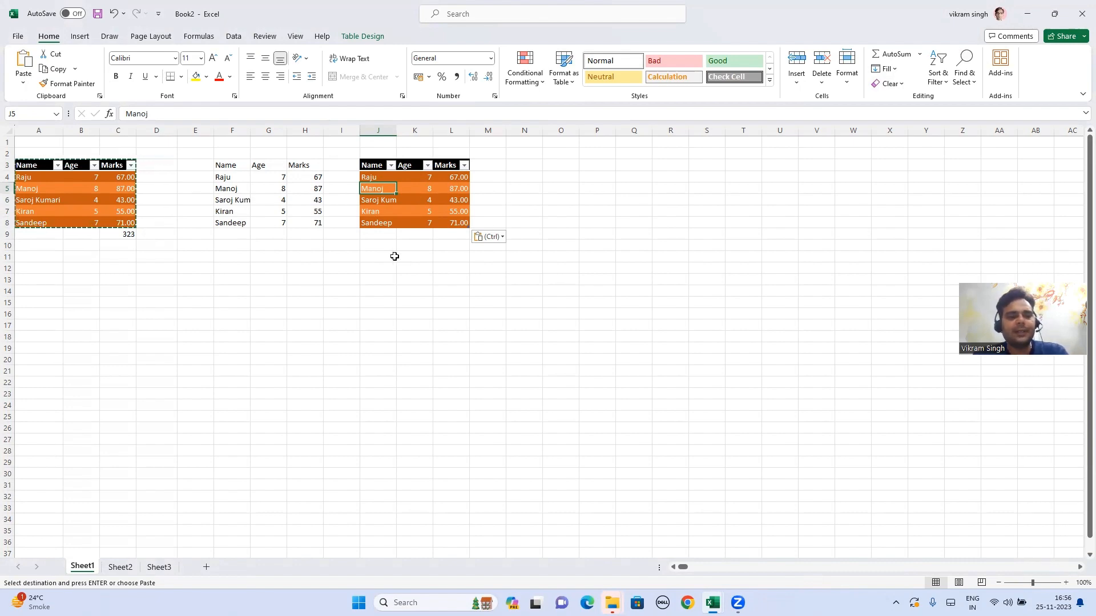
# Step: Look up the Conditional Formatting topic, then select columns F through N in Book2
pyautogui.hotkey('alt', 'Tab')
pyautogui.click(214, 329)
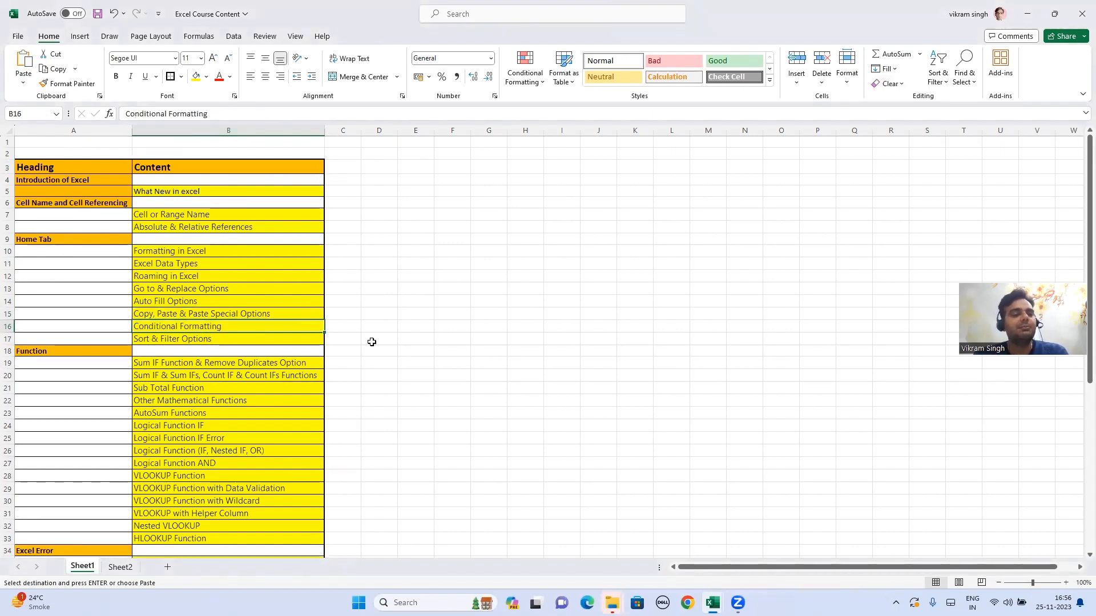
pyautogui.hotkey('alt', 'Tab')
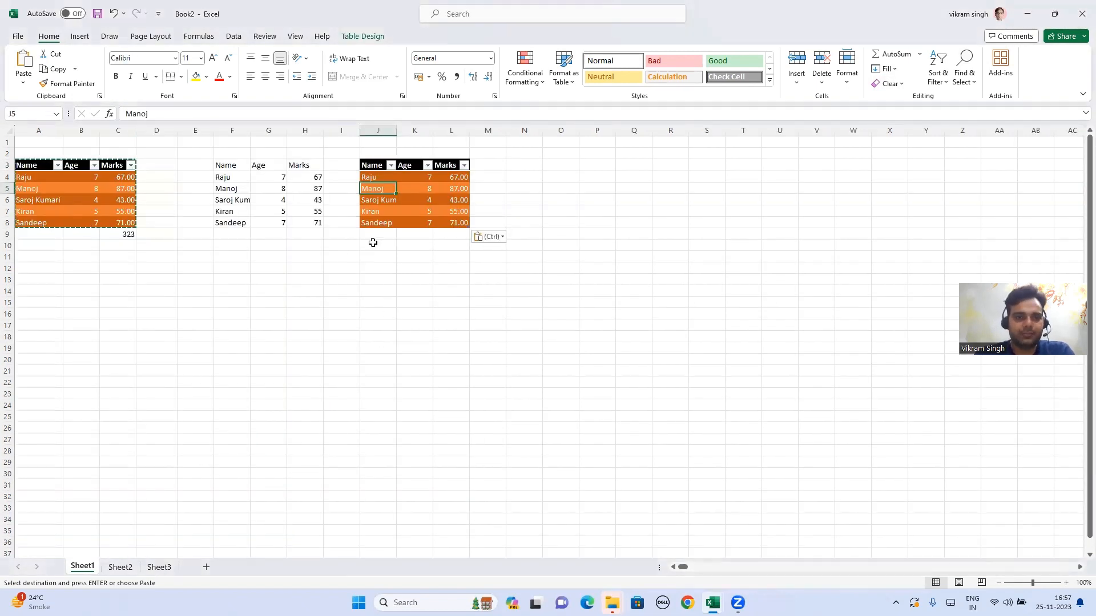
pyautogui.moveTo(232, 130); pyautogui.dragTo(514, 130)
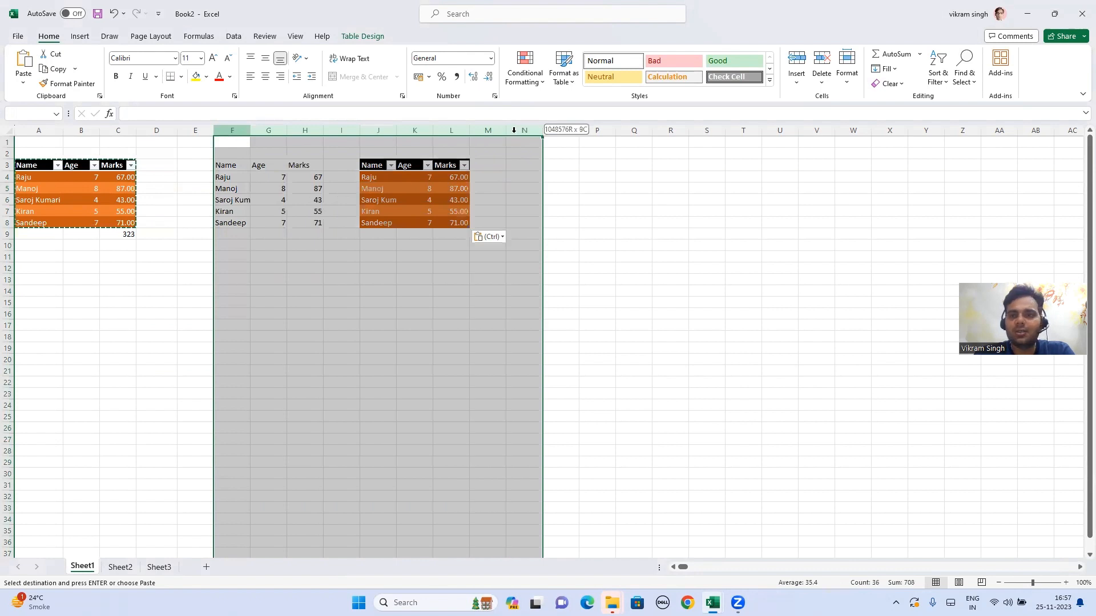
# Step: Clear everything from columns F:N and strip the formatting from table A3:C8
pyautogui.click(888, 84)
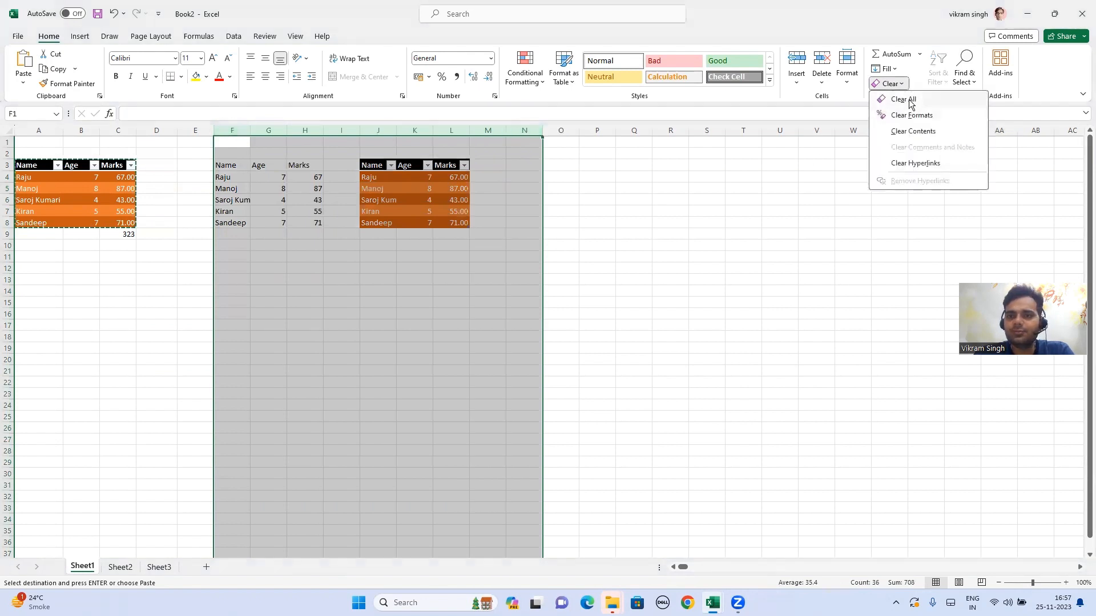
pyautogui.click(907, 99)
pyautogui.click(632, 198)
pyautogui.moveTo(45, 164); pyautogui.dragTo(120, 222)
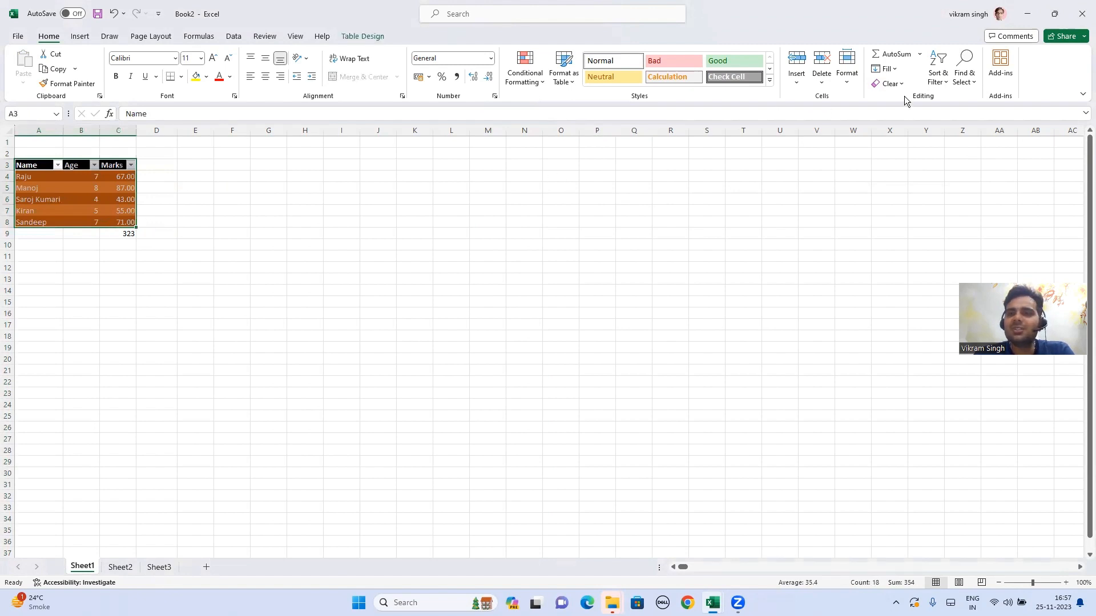
pyautogui.click(889, 83)
pyautogui.click(897, 114)
pyautogui.click(279, 172)
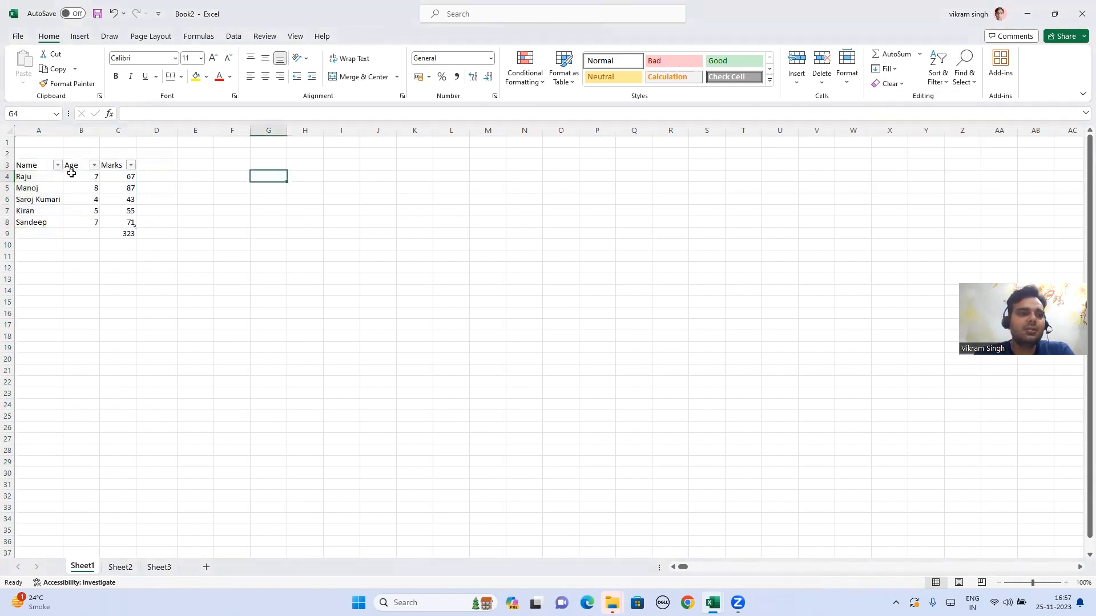
# Step: Remove the table's filter buttons and delete the 323 total from C9
pyautogui.moveTo(43, 164); pyautogui.dragTo(112, 222)
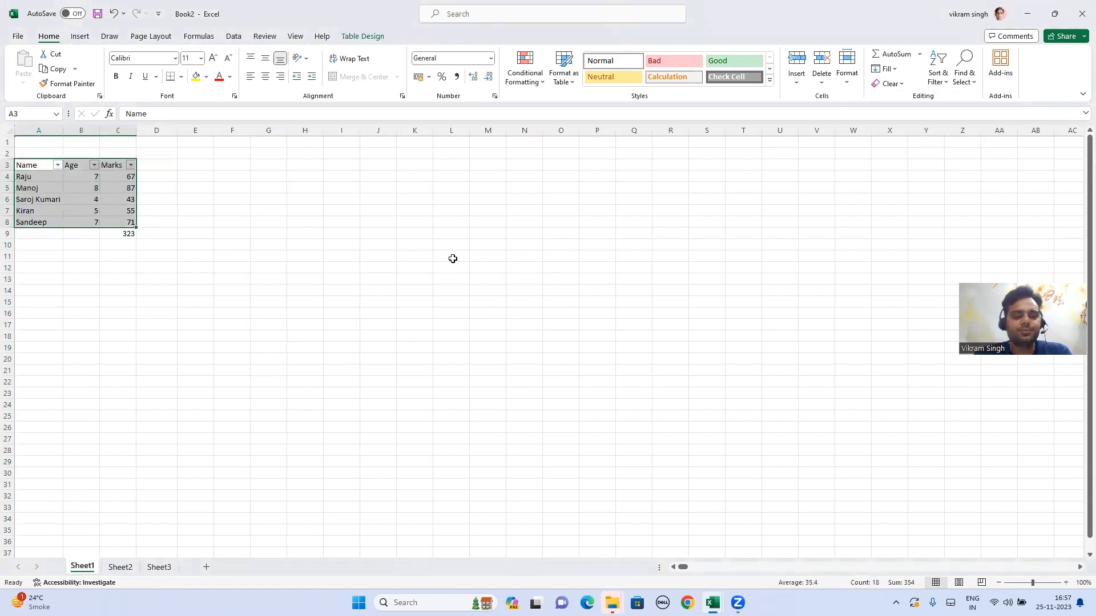
pyautogui.hotkey('alt', 'd')
pyautogui.press('f')
pyautogui.press('f')
pyautogui.click(358, 247)
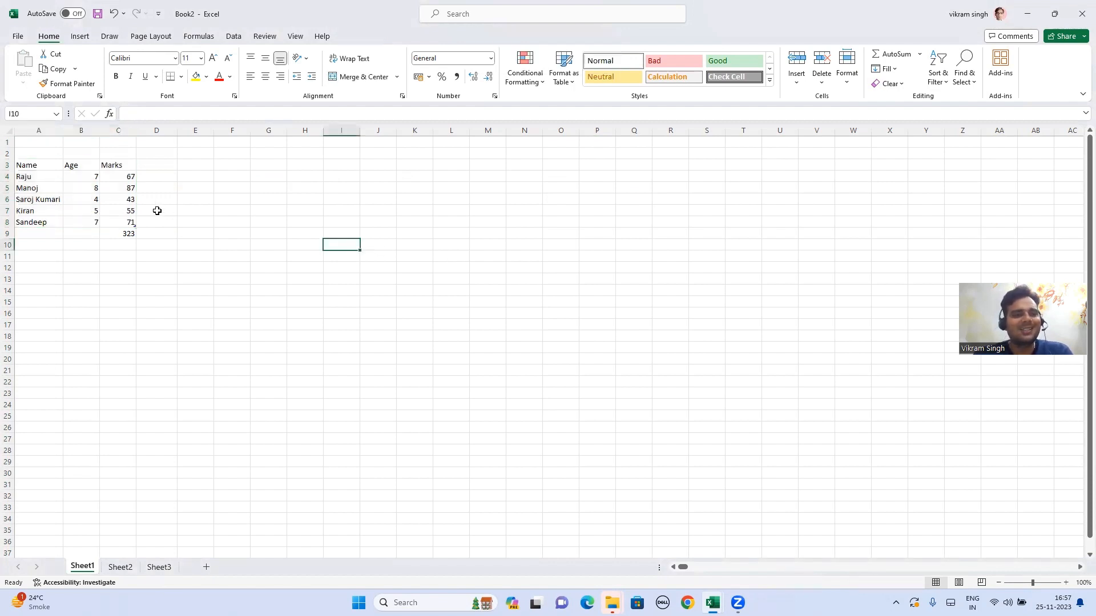
pyautogui.click(133, 236)
pyautogui.press('Delete')
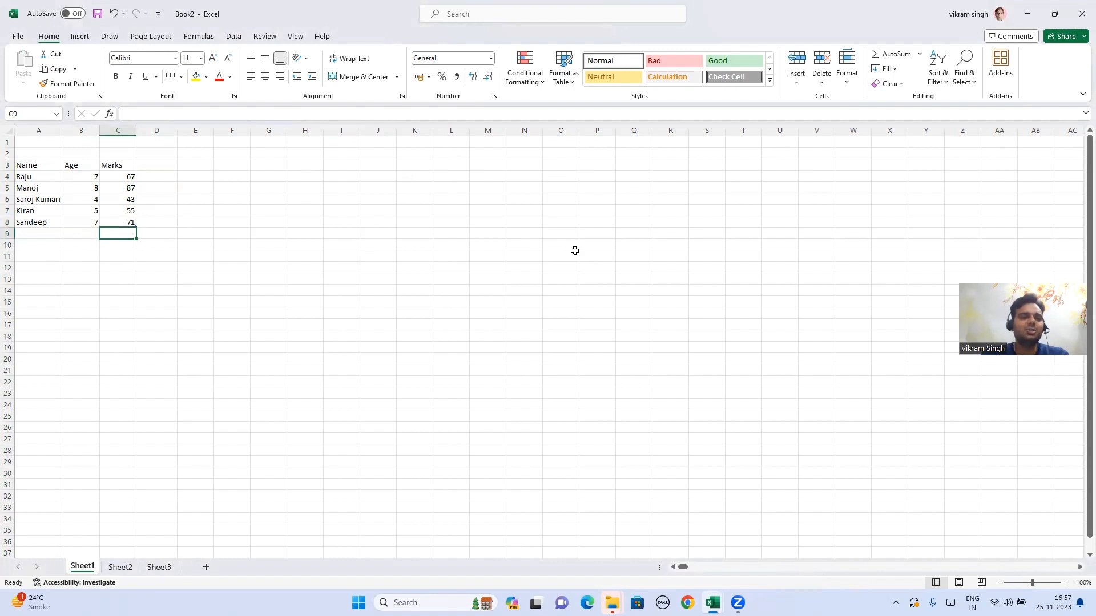
# Step: Review the Marks values in C4:C8 and settle on the empty cell C9
pyautogui.press('Up')
pyautogui.press('Up')
pyautogui.press('Up')
pyautogui.press('Up')
pyautogui.press('Up')
pyautogui.press('Down')
pyautogui.press('Down')
pyautogui.press('Up')
pyautogui.press('Up')
pyautogui.press('Down')
pyautogui.press('Down')
pyautogui.press('Down')
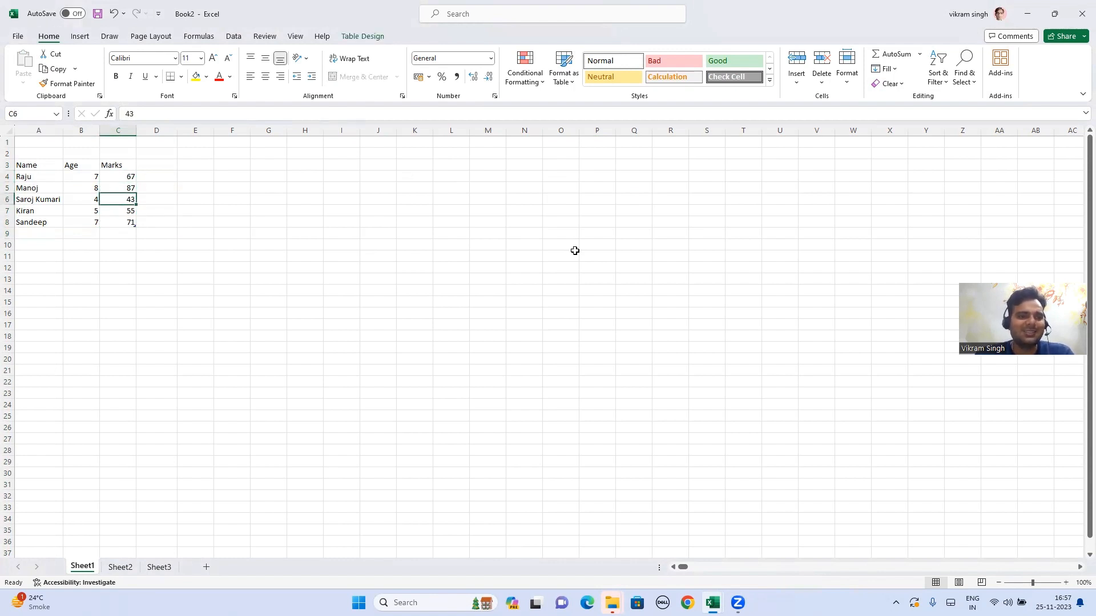
pyautogui.press('Down')
pyautogui.press('Down')
pyautogui.press('Up')
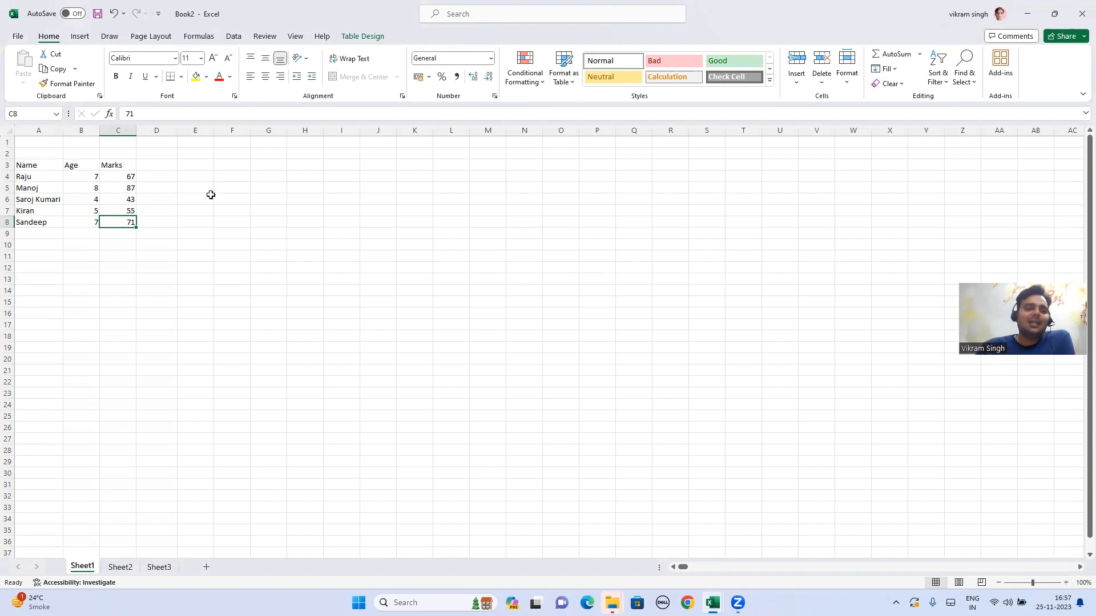
pyautogui.moveTo(114, 177); pyautogui.dragTo(118, 220)
pyautogui.click(166, 222)
pyautogui.click(122, 199)
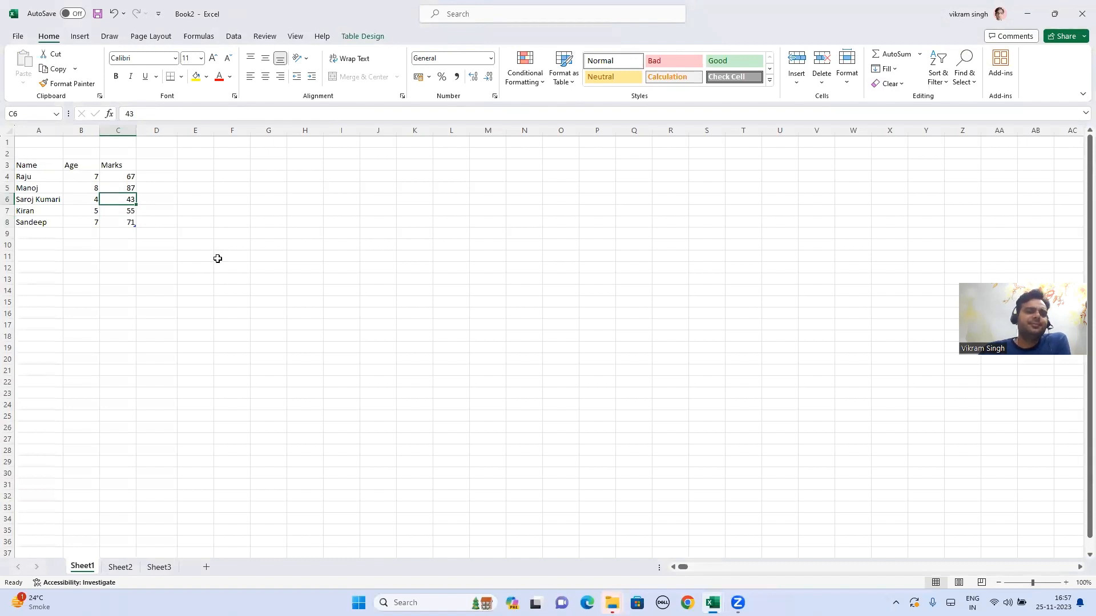
pyautogui.click(117, 233)
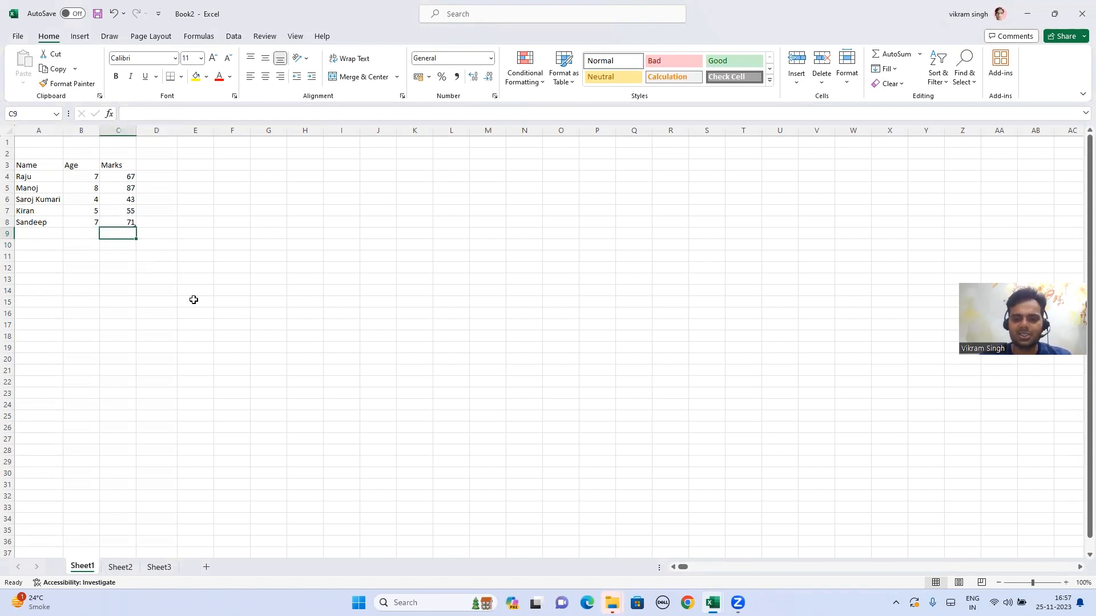
pyautogui.press('Up')
pyautogui.press('Up')
pyautogui.press('Down')
pyautogui.press('Up')
pyautogui.press('Down')
pyautogui.press('Down')
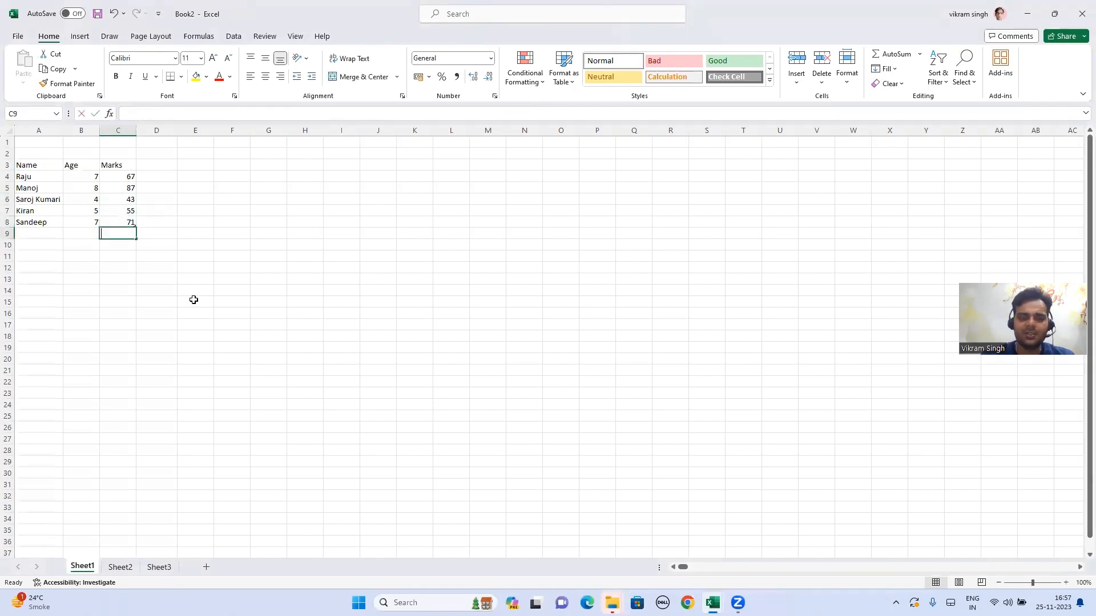
# Step: Enter a RAND-based random-number formula in C9, then select the 35 marks in C2:C36
pyautogui.write('=ran')
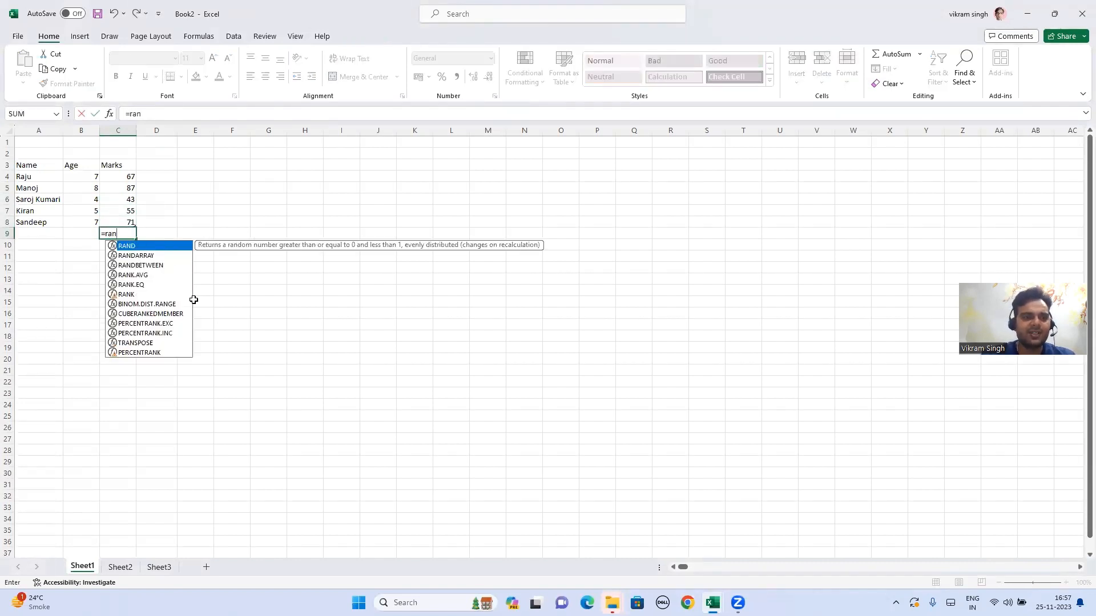
pyautogui.press('Tab')
pyautogui.write(')')
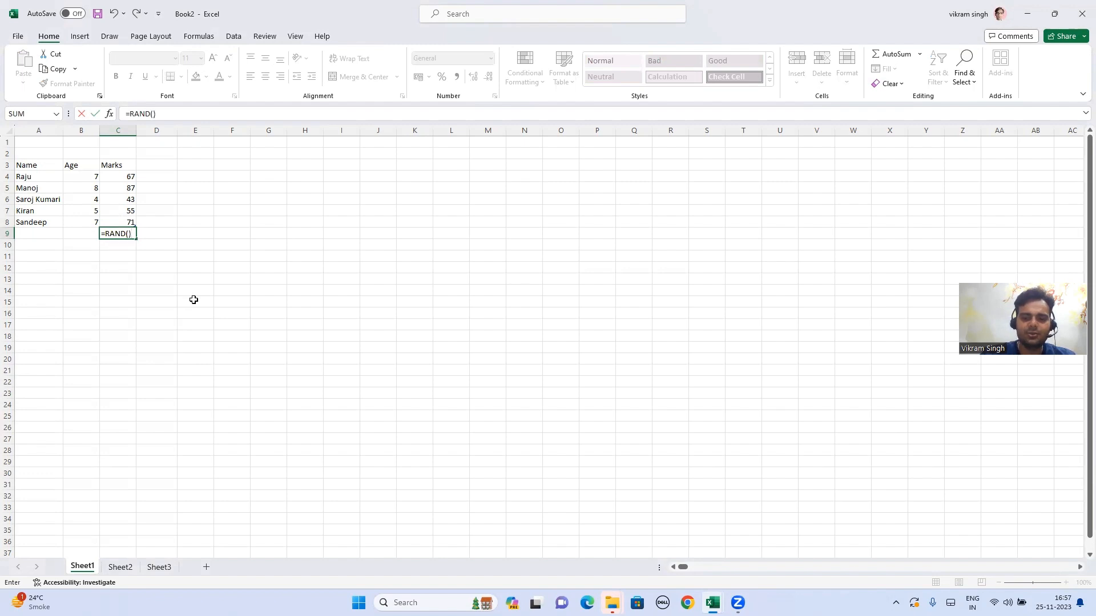
pyautogui.write('*100')
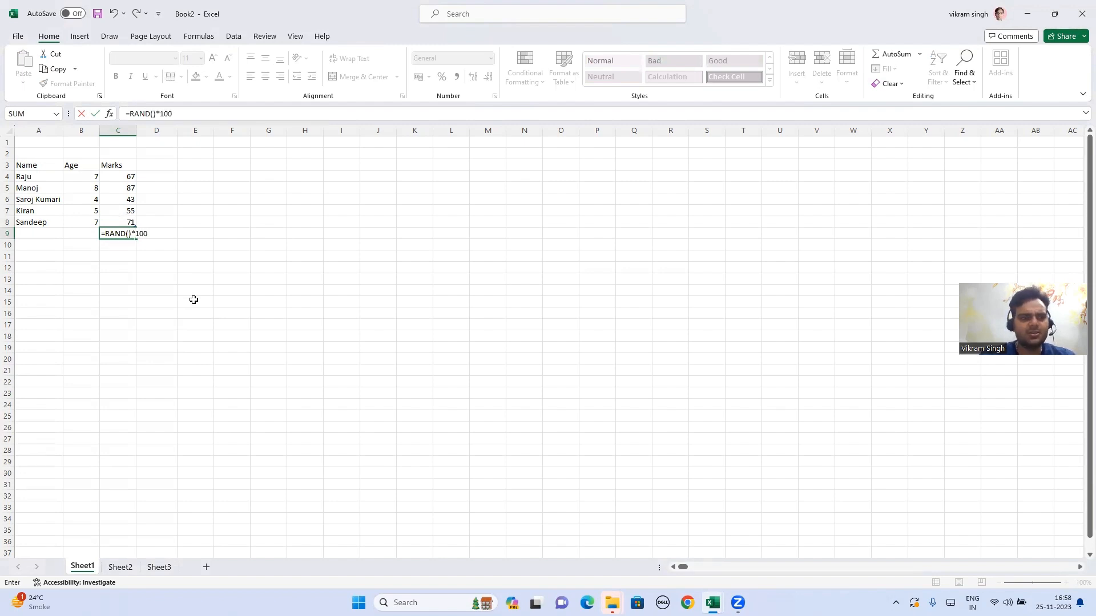
pyautogui.hotkey('ctrl', 'Return')
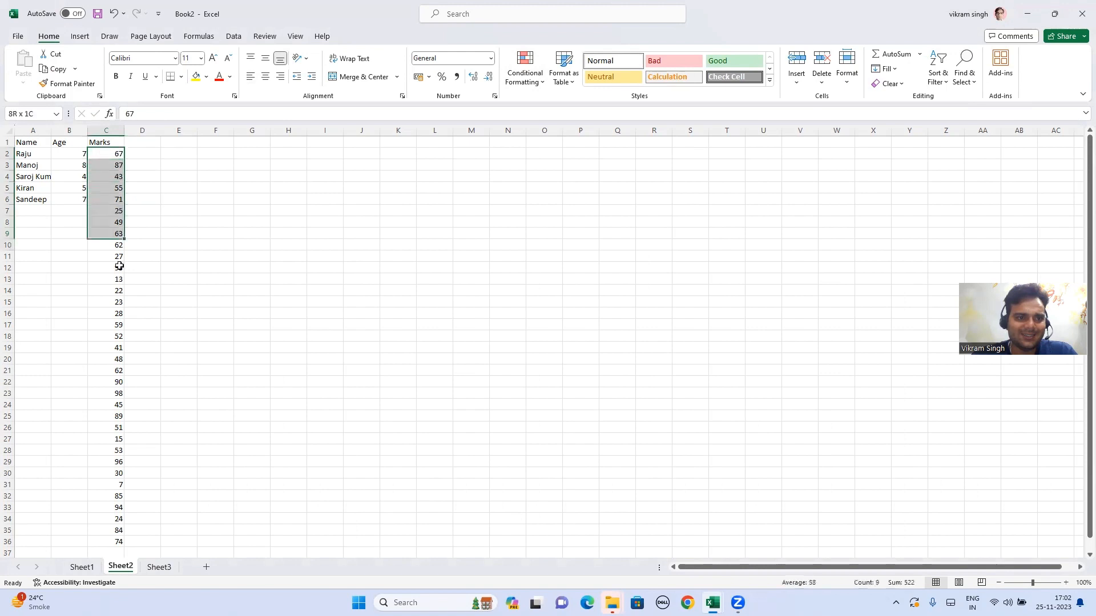
pyautogui.moveTo(119, 266); pyautogui.dragTo(110, 542)
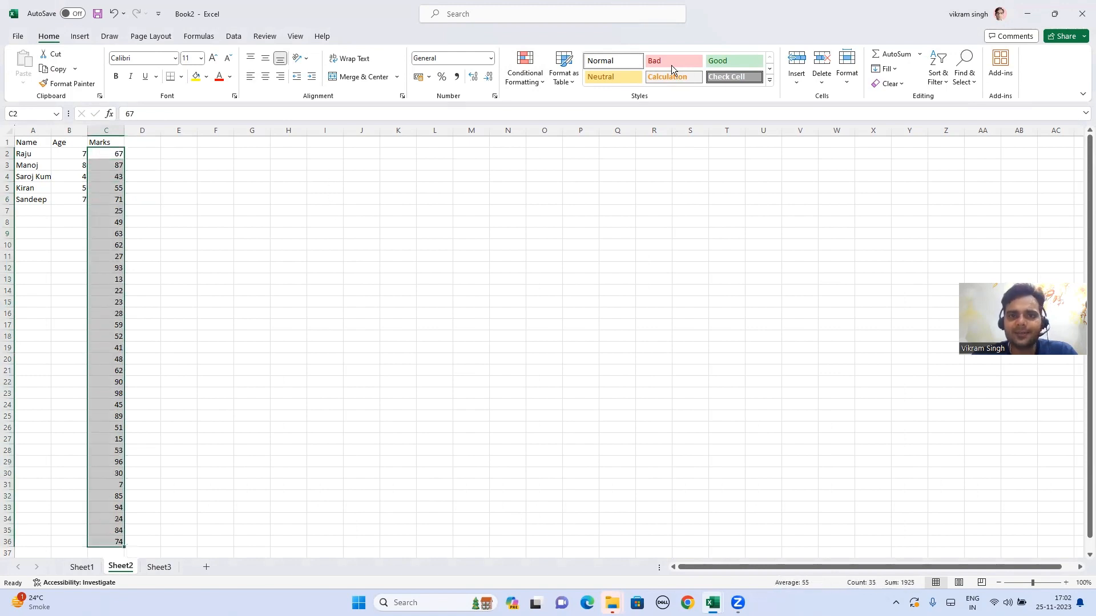
# Step: Start a new highlighting rule that tests for cell values less than 50
pyautogui.click(527, 86)
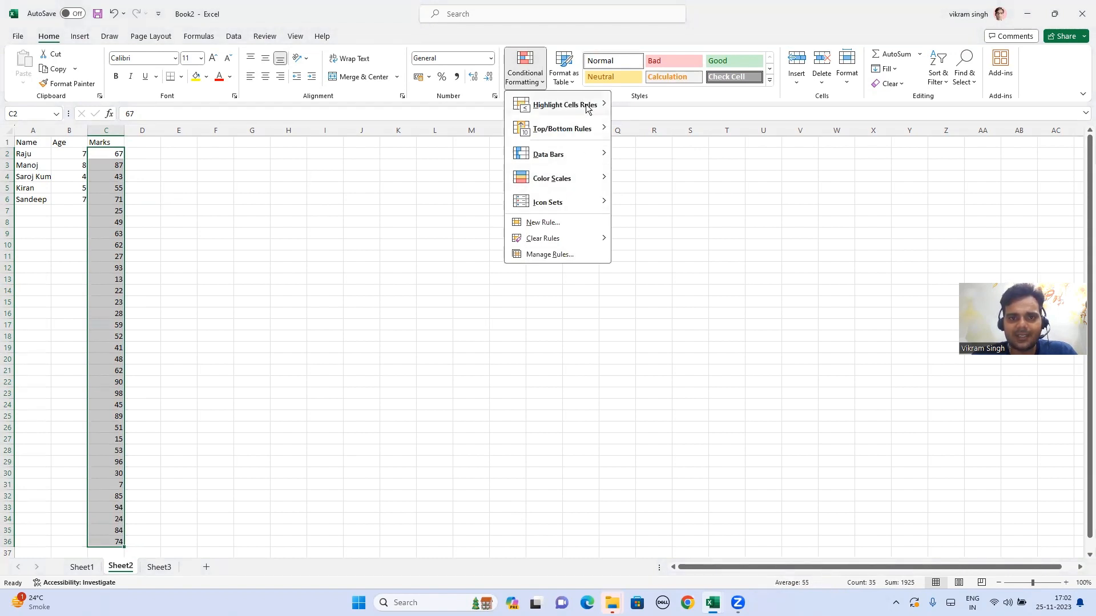
pyautogui.moveTo(588, 108)
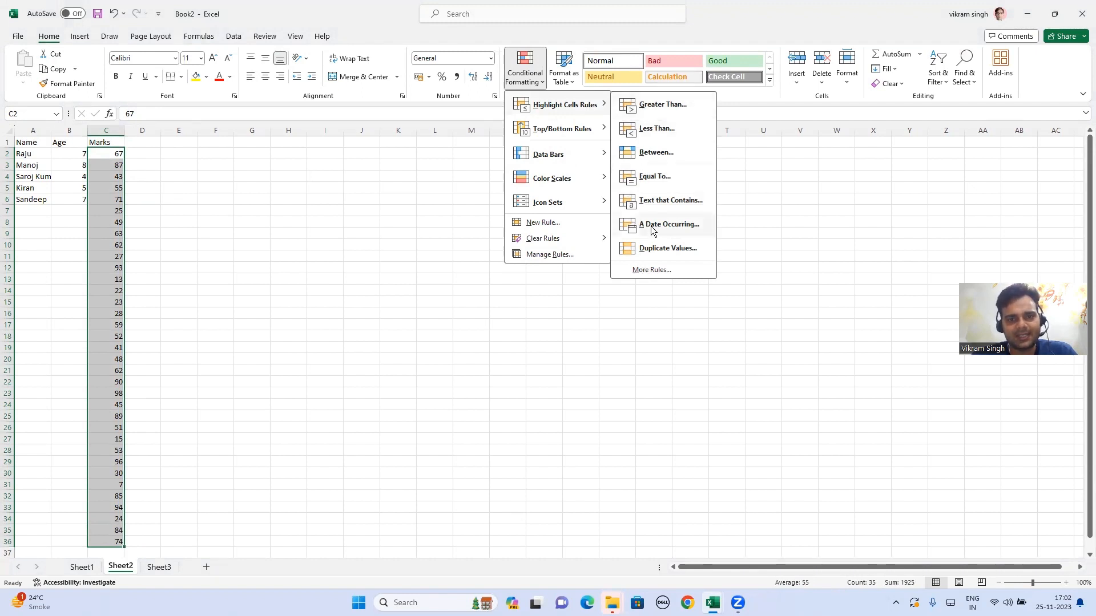
pyautogui.click(654, 271)
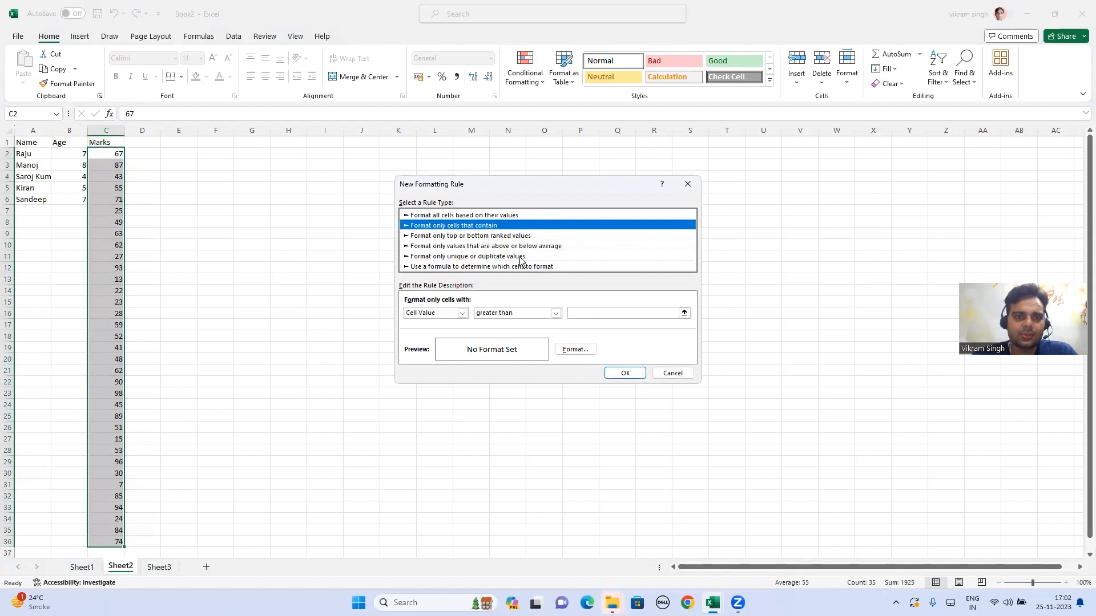
pyautogui.click(462, 314)
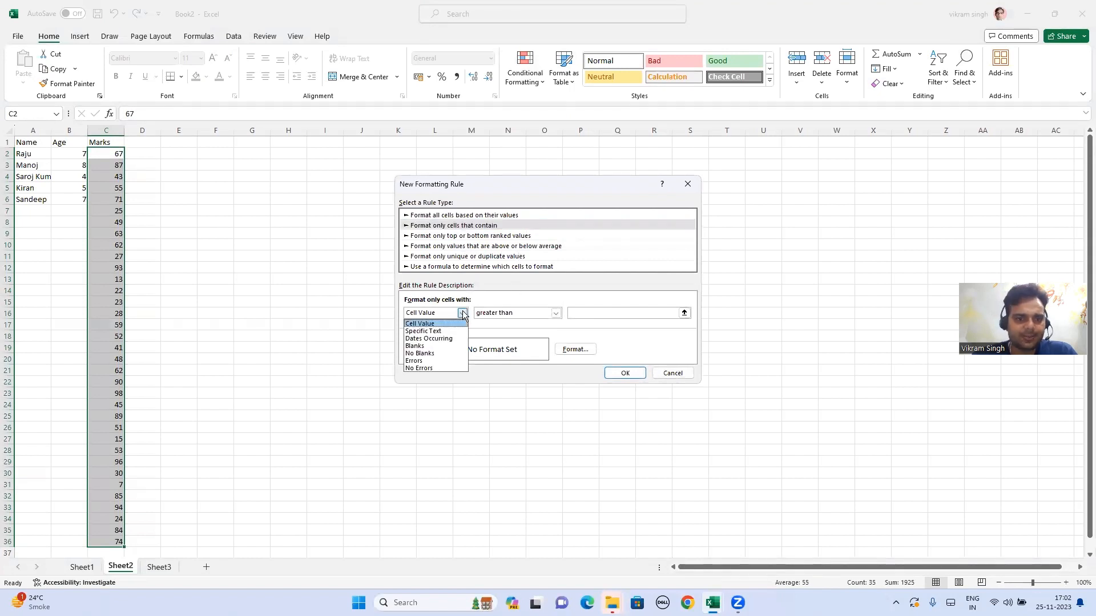
pyautogui.click(496, 314)
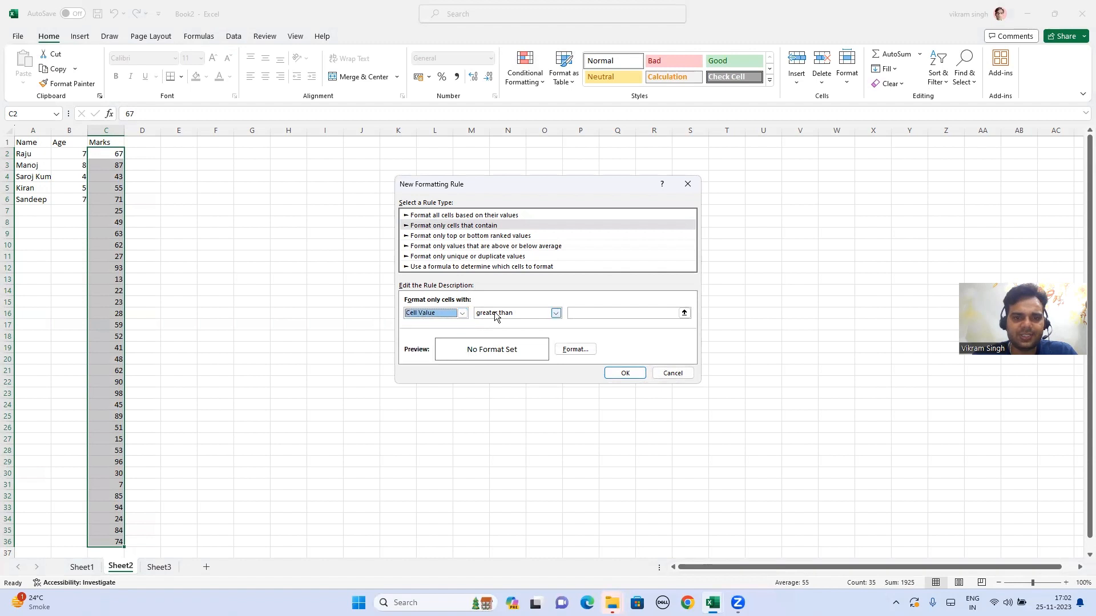
pyautogui.click(495, 314)
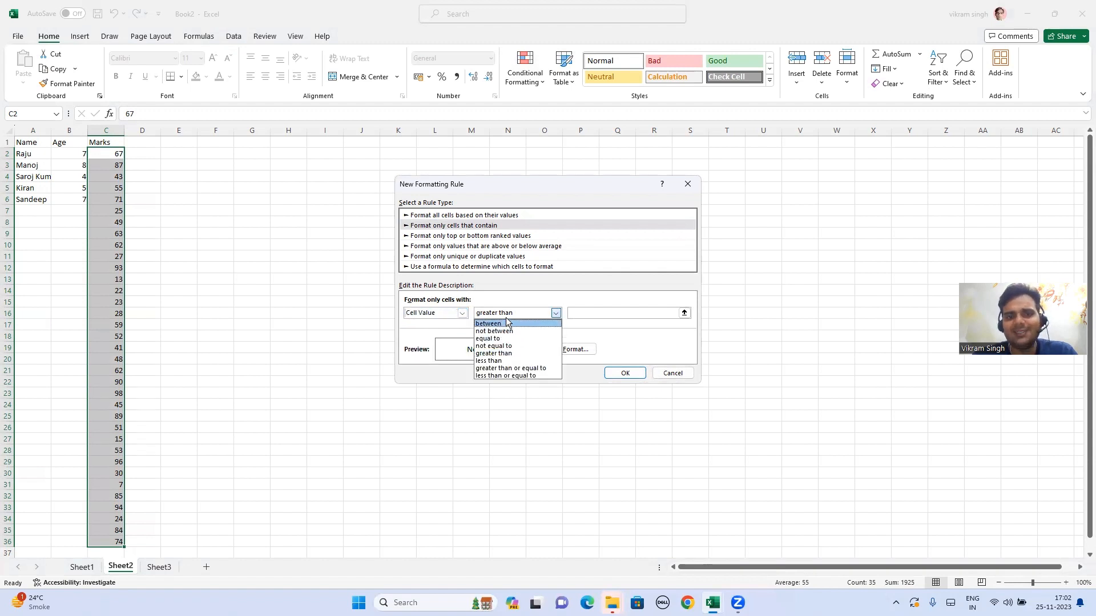
pyautogui.click(501, 361)
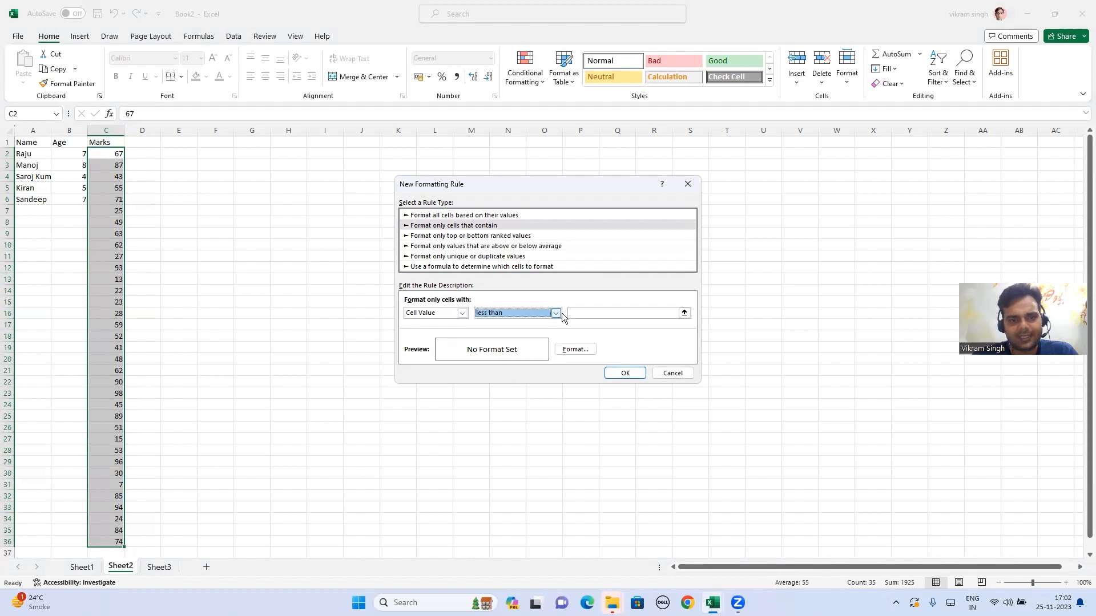
pyautogui.click(574, 313)
pyautogui.write('50')
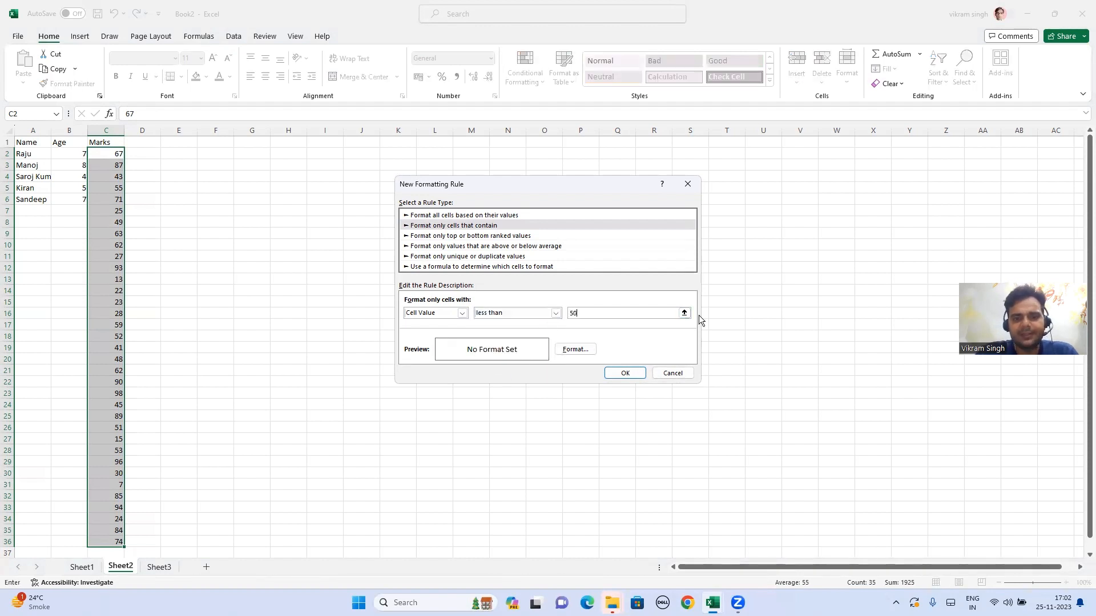
# Step: Format matching marks in bold red and apply the rule to C2:C36
pyautogui.click(575, 349)
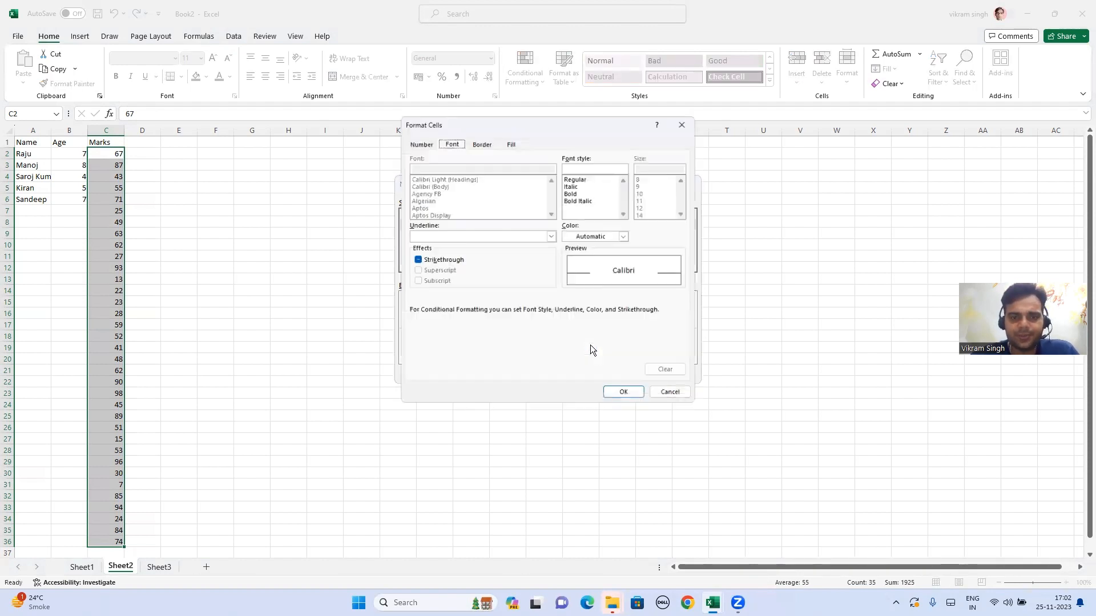
pyautogui.click(570, 192)
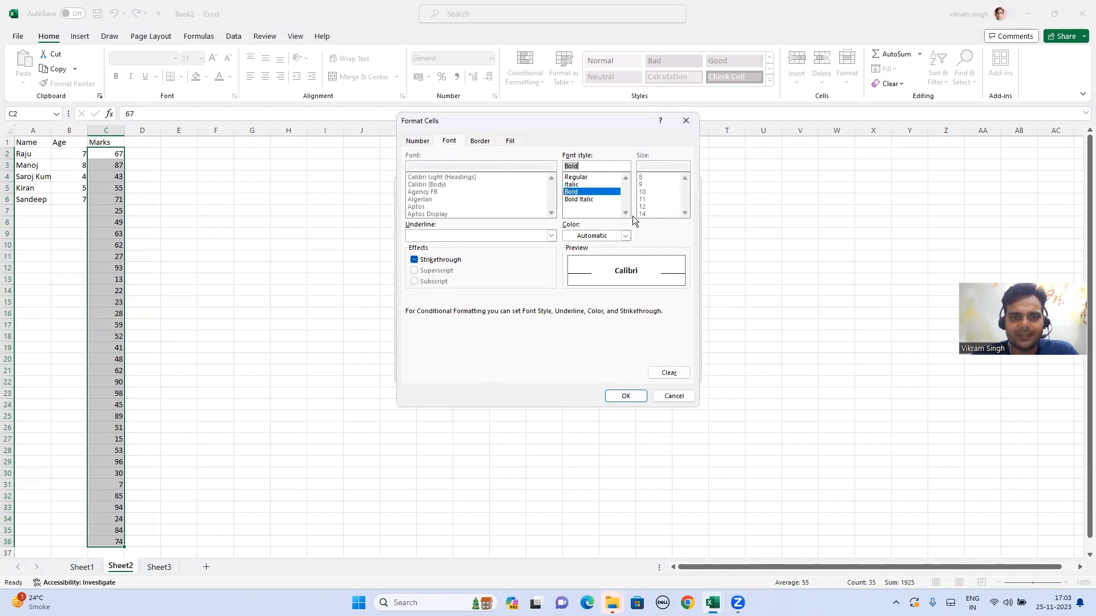
pyautogui.click(609, 236)
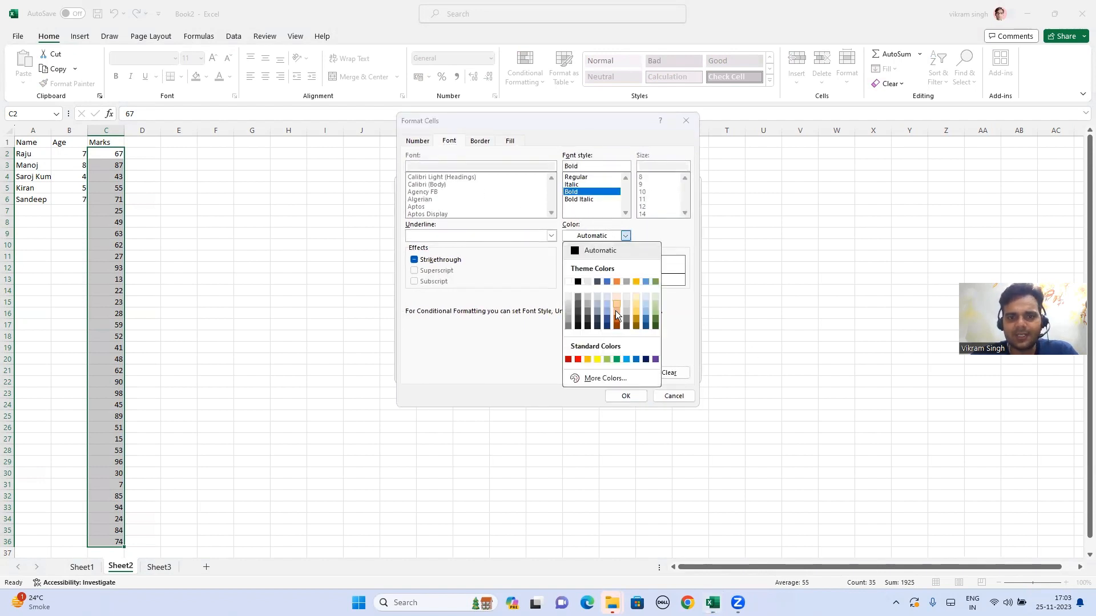
pyautogui.click(578, 359)
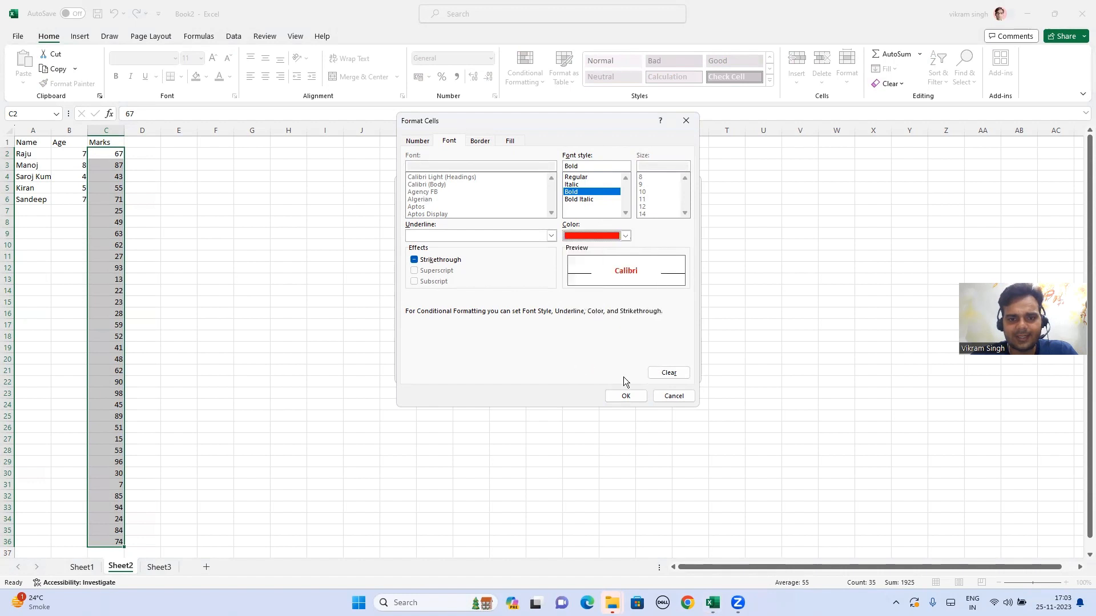
pyautogui.click(635, 399)
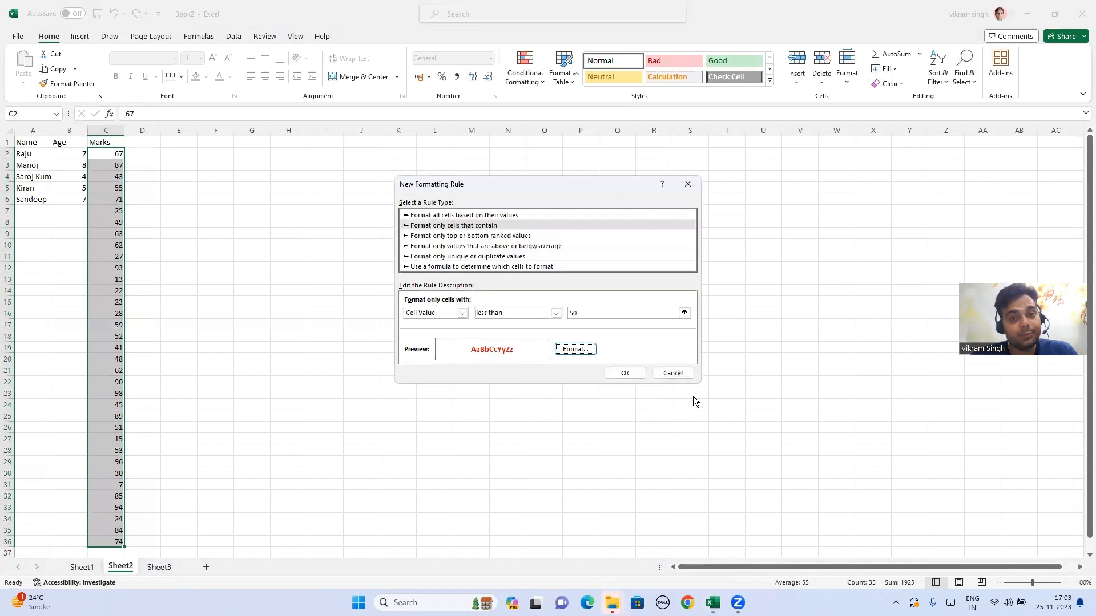
pyautogui.click(628, 373)
pyautogui.click(160, 167)
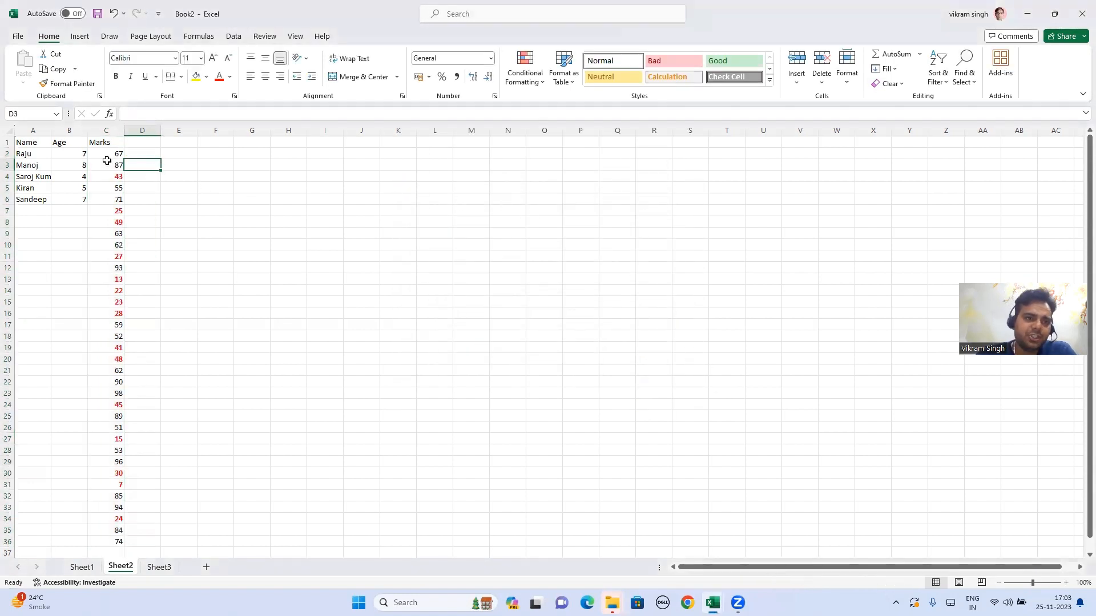
# Step: Inspect several marks, including 43 in C4, to confirm the red highlighting
pyautogui.moveTo(105, 153); pyautogui.dragTo(105, 178)
pyautogui.click(105, 179)
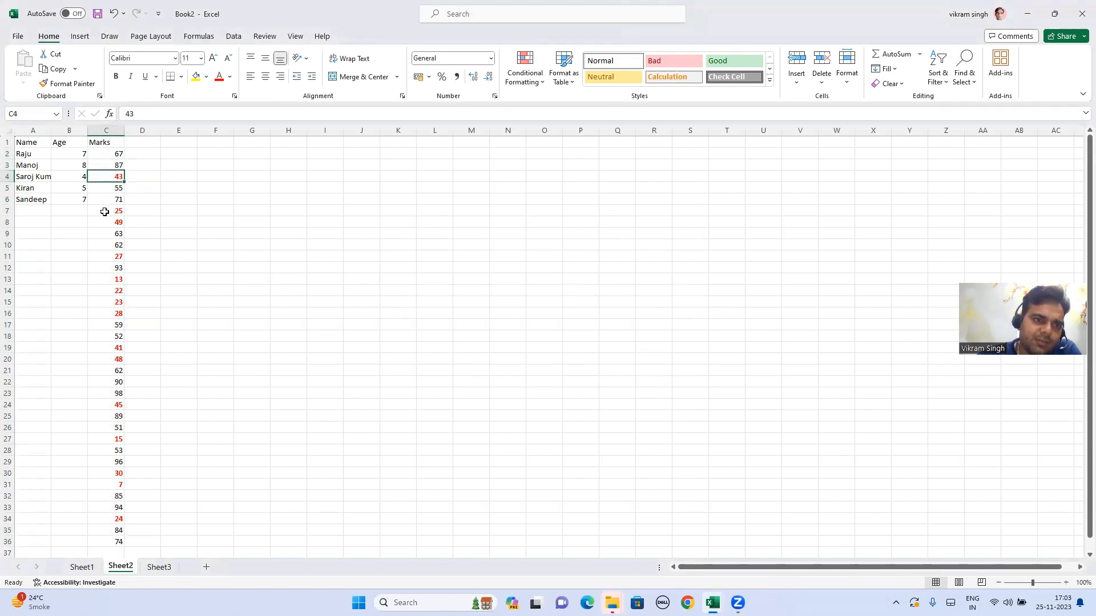
pyautogui.moveTo(104, 211); pyautogui.dragTo(102, 463)
pyautogui.click(225, 278)
pyautogui.click(112, 178)
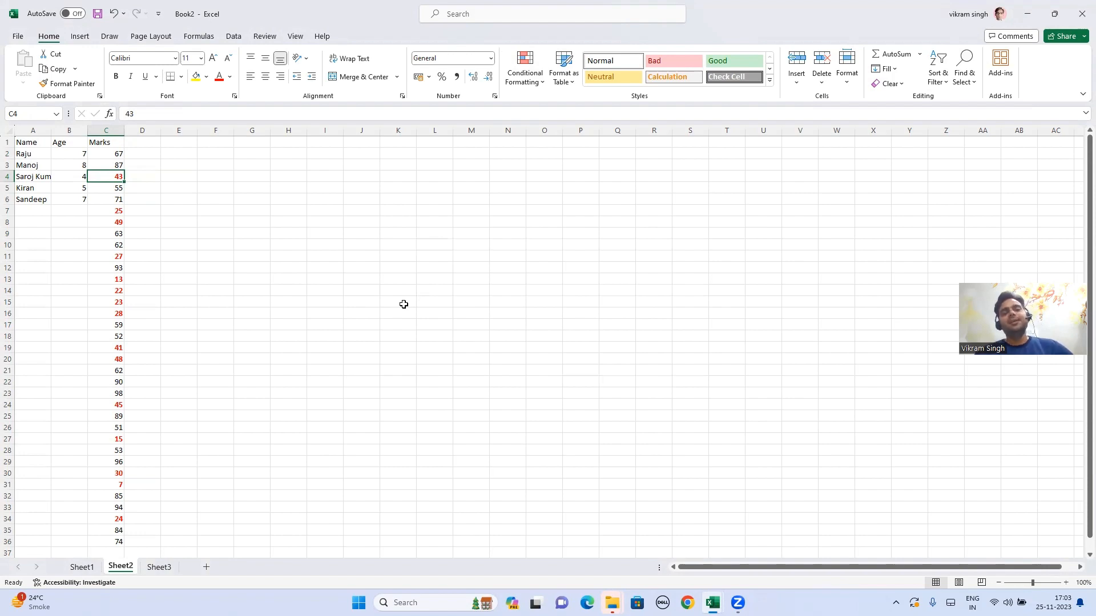
# Step: Bring Excel Course Content forward and select the Sort & Filter Options topic
pyautogui.moveTo(712, 603)
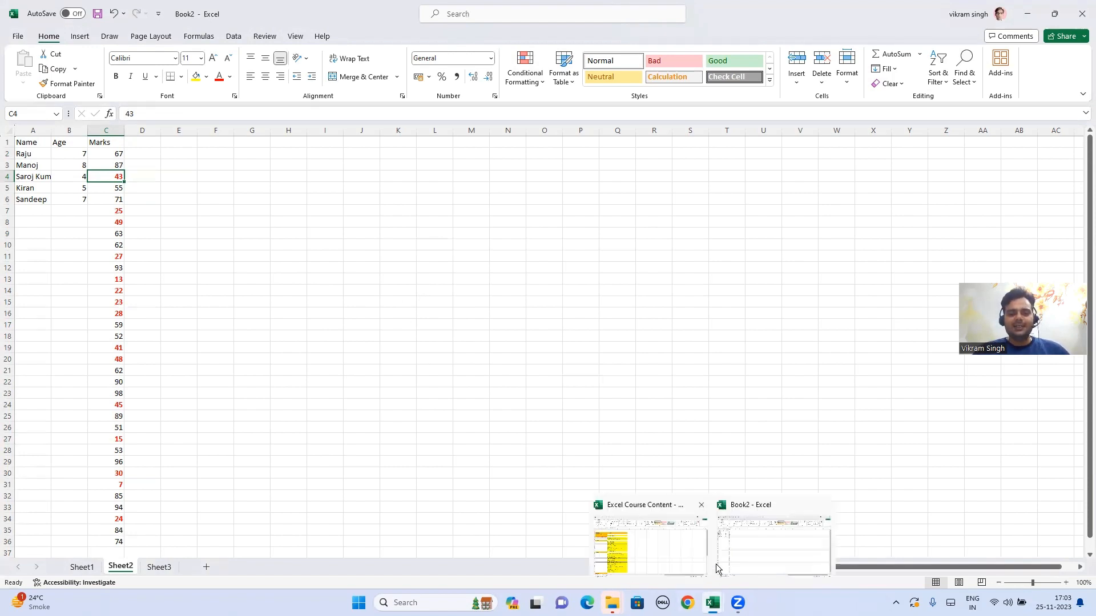
pyautogui.click(655, 542)
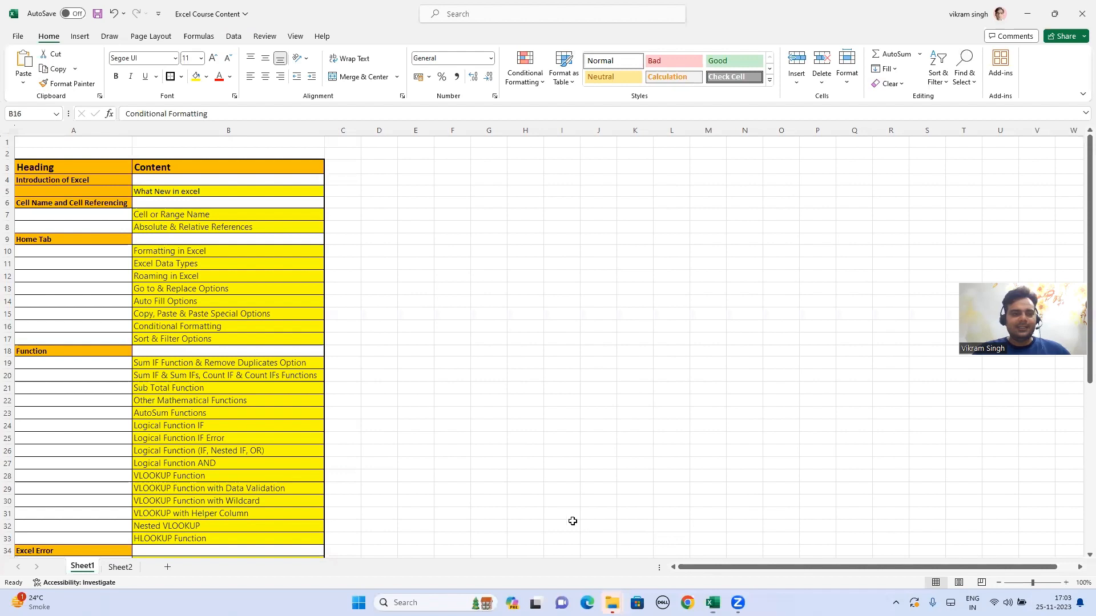
pyautogui.click(199, 338)
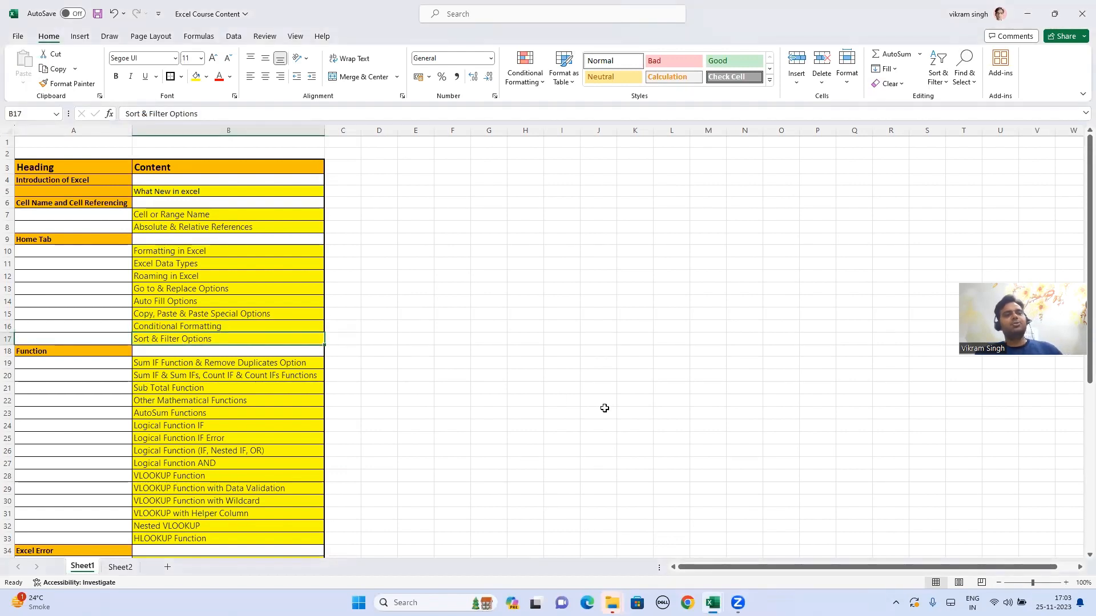